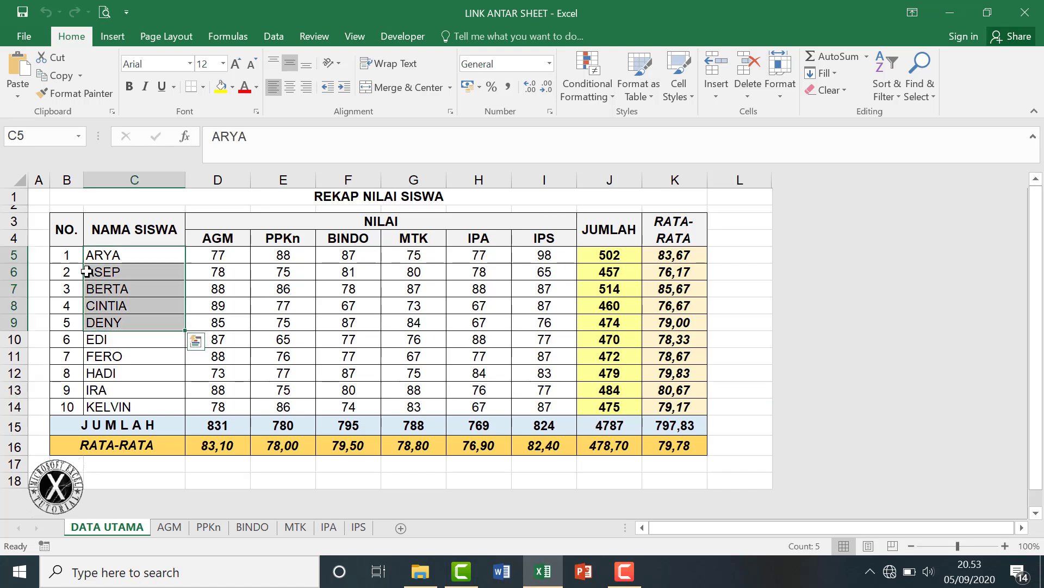
{"action": "left_click", "coordinate": [74, 258]}
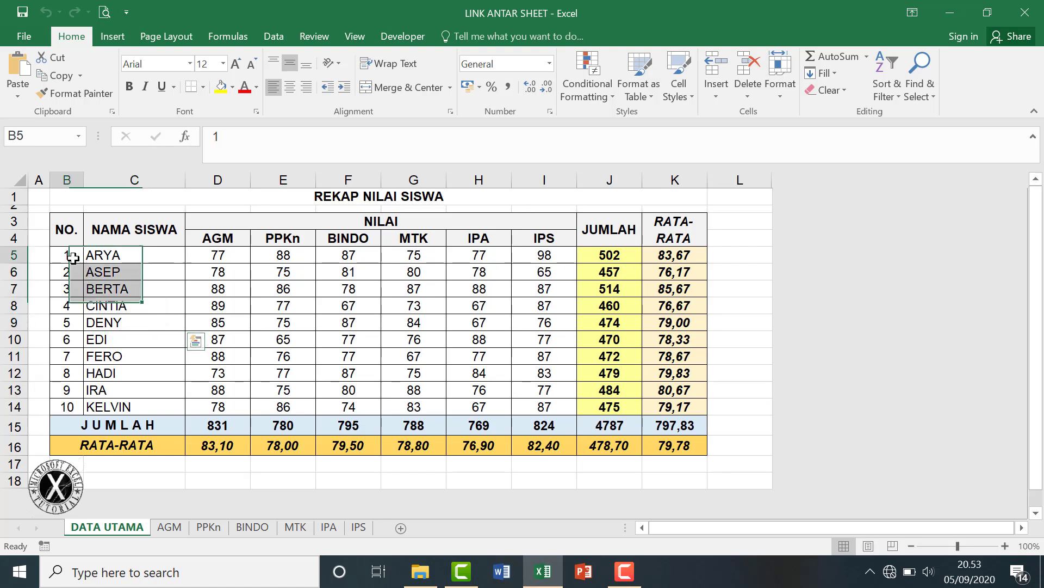
{"action": "left_click_drag", "start_coordinate": [210, 259], "coordinate": [538, 405]}
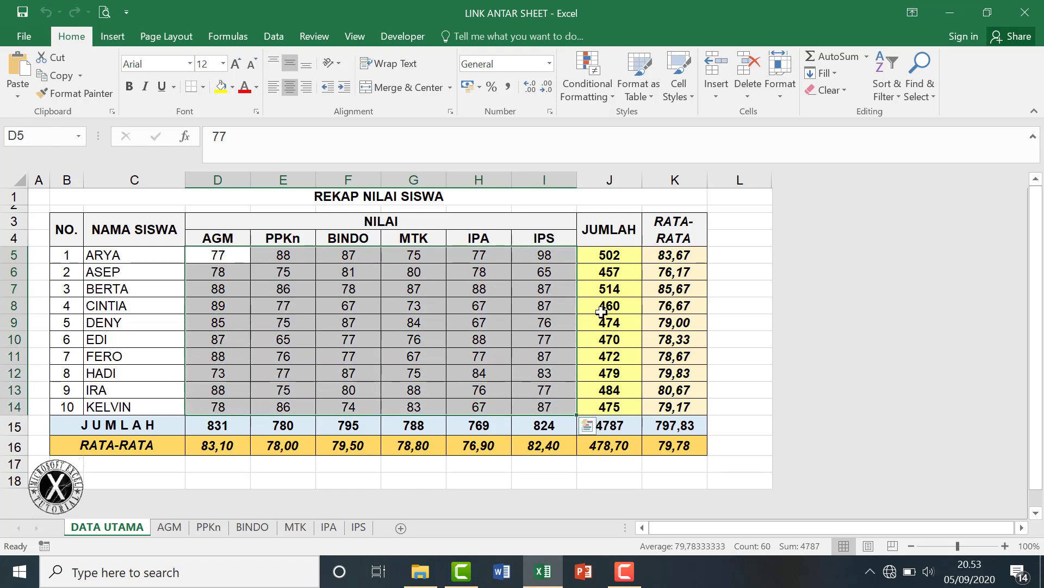
{"action": "left_click", "coordinate": [514, 323]}
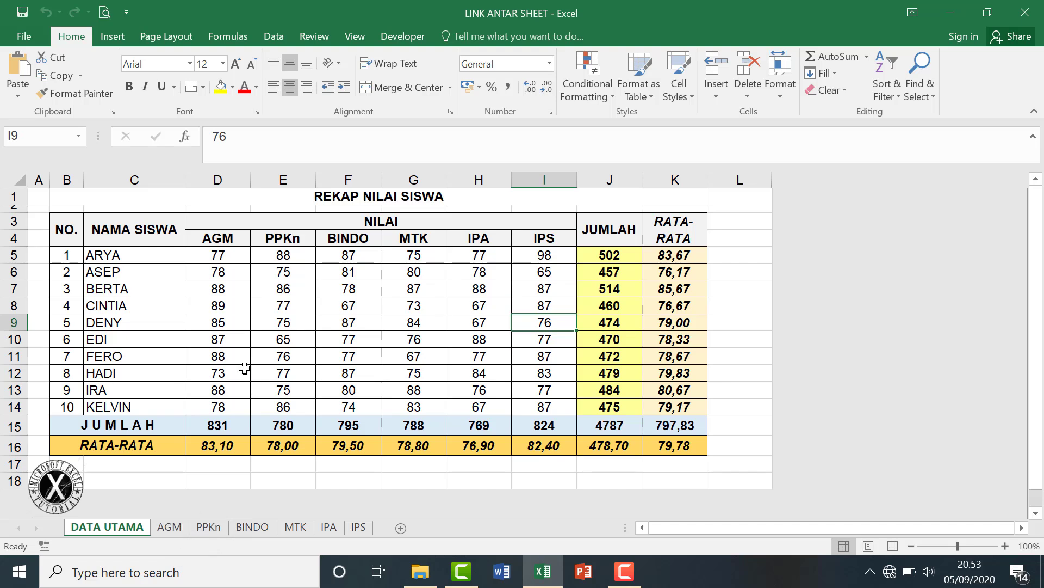
{"action": "left_click_drag", "start_coordinate": [223, 257], "coordinate": [220, 409]}
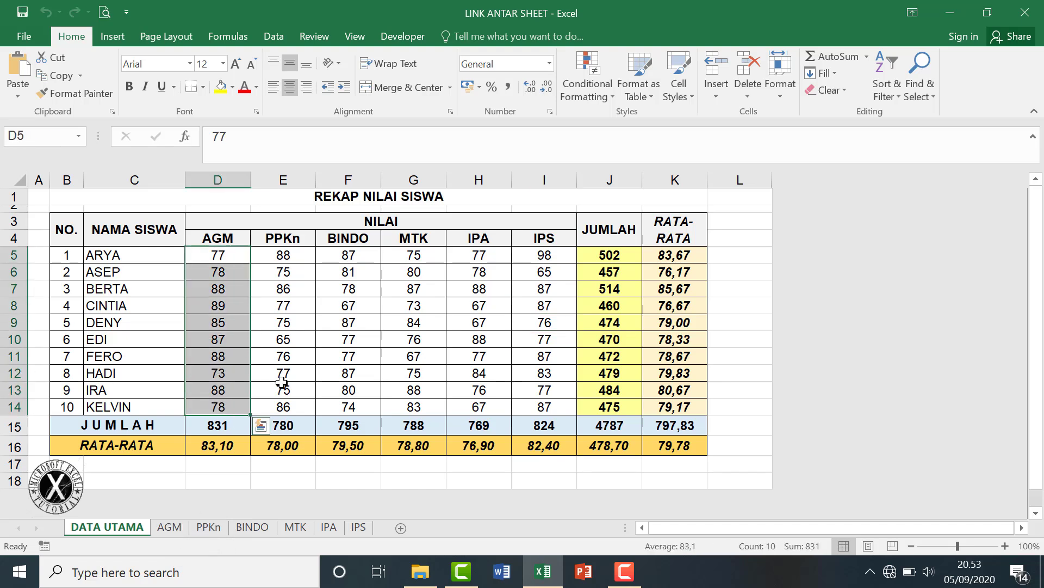
{"action": "left_click_drag", "start_coordinate": [286, 263], "coordinate": [283, 424]}
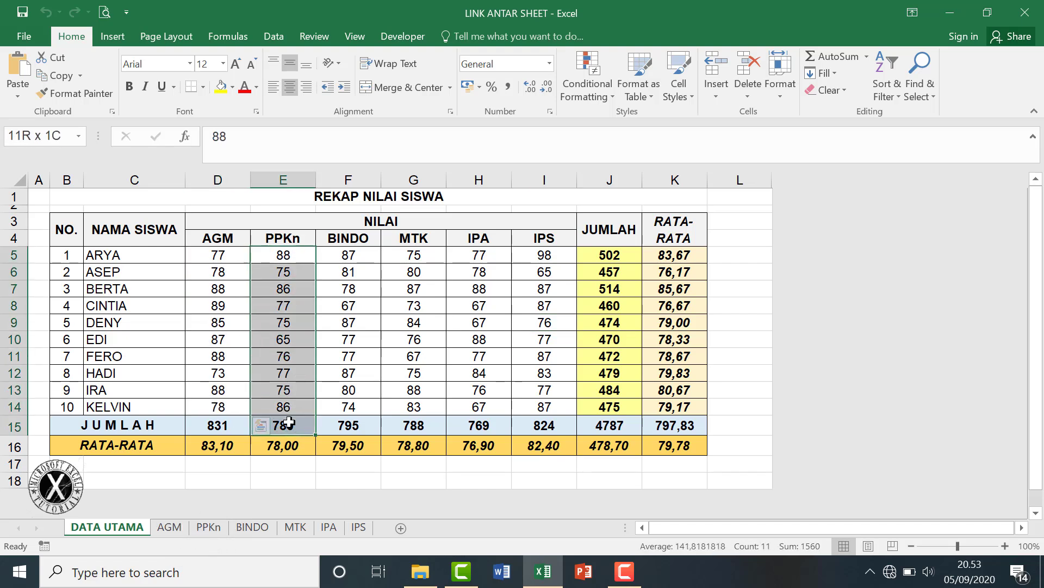
{"action": "left_click", "coordinate": [413, 358]}
{"action": "left_click", "coordinate": [209, 528]}
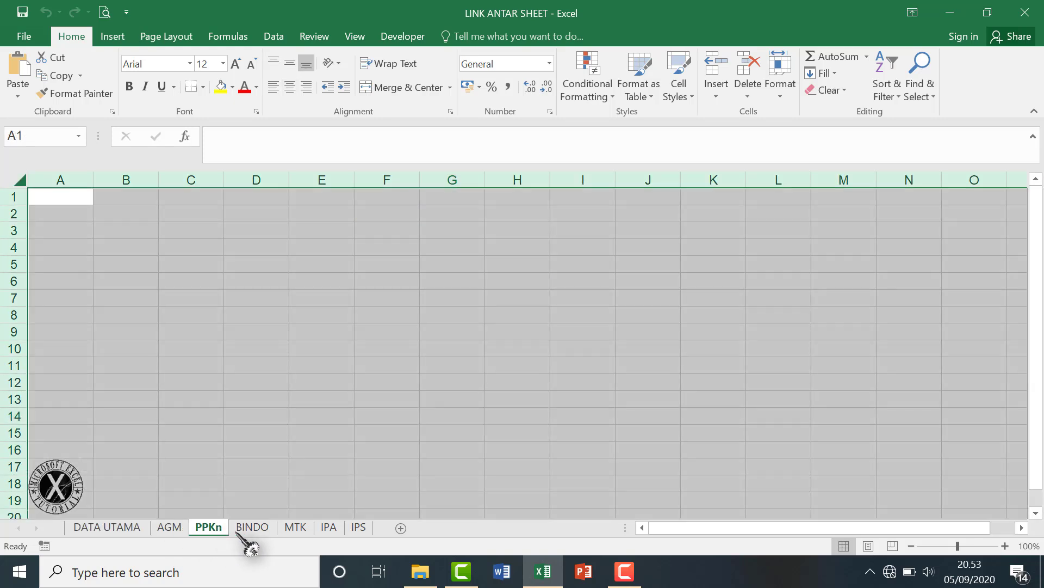
{"action": "left_click", "coordinate": [254, 528]}
{"action": "left_click", "coordinate": [296, 527]}
{"action": "left_click", "coordinate": [328, 528]}
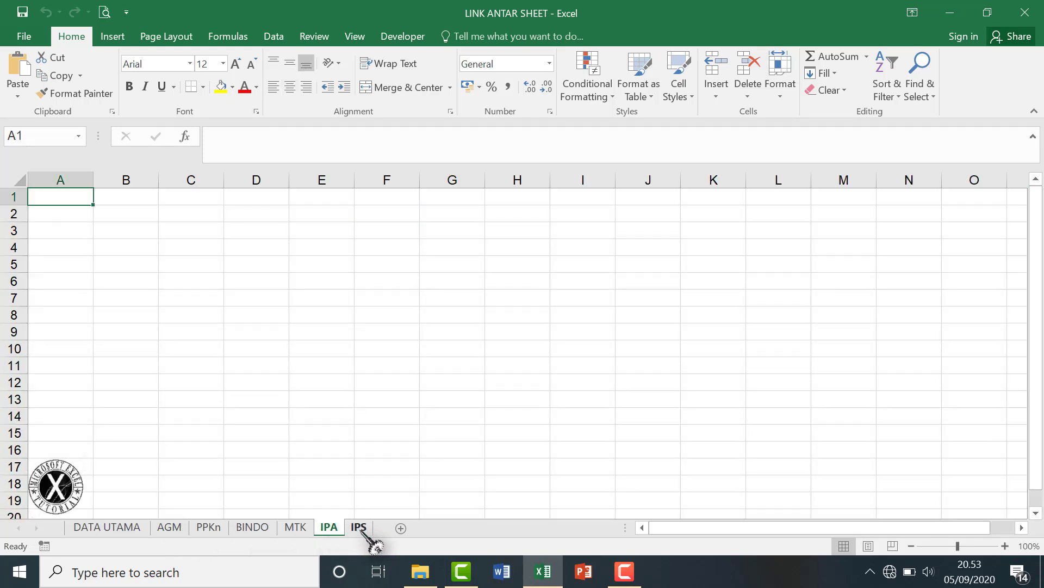
{"action": "left_click", "coordinate": [106, 528]}
{"action": "left_click", "coordinate": [169, 528]}
{"action": "left_click", "coordinate": [209, 528]}
{"action": "left_click", "coordinate": [253, 528]}
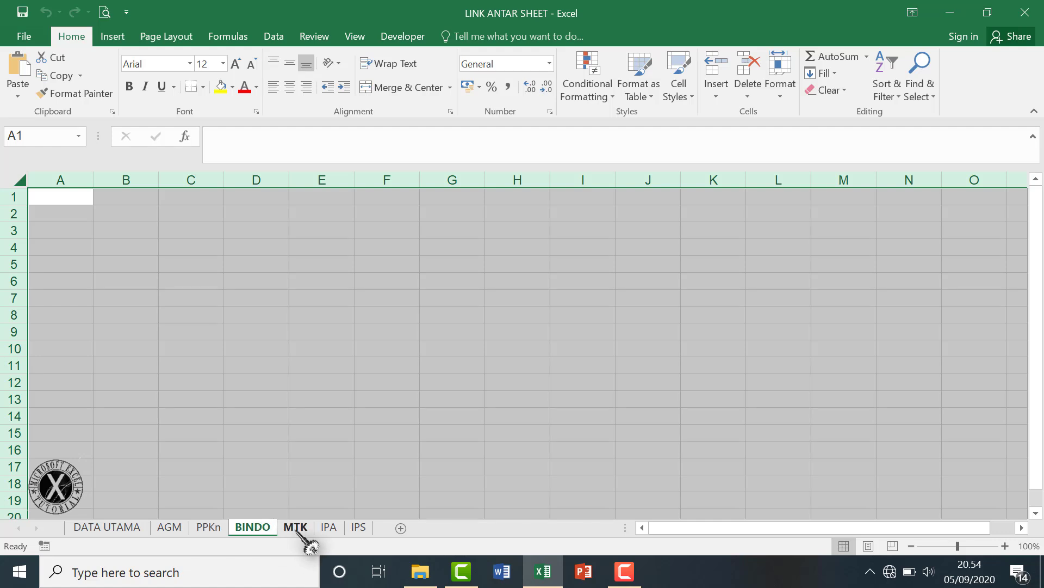
{"action": "left_click", "coordinate": [296, 528]}
{"action": "left_click", "coordinate": [328, 528]}
{"action": "left_click", "coordinate": [209, 528]}
{"action": "left_click", "coordinate": [169, 528]}
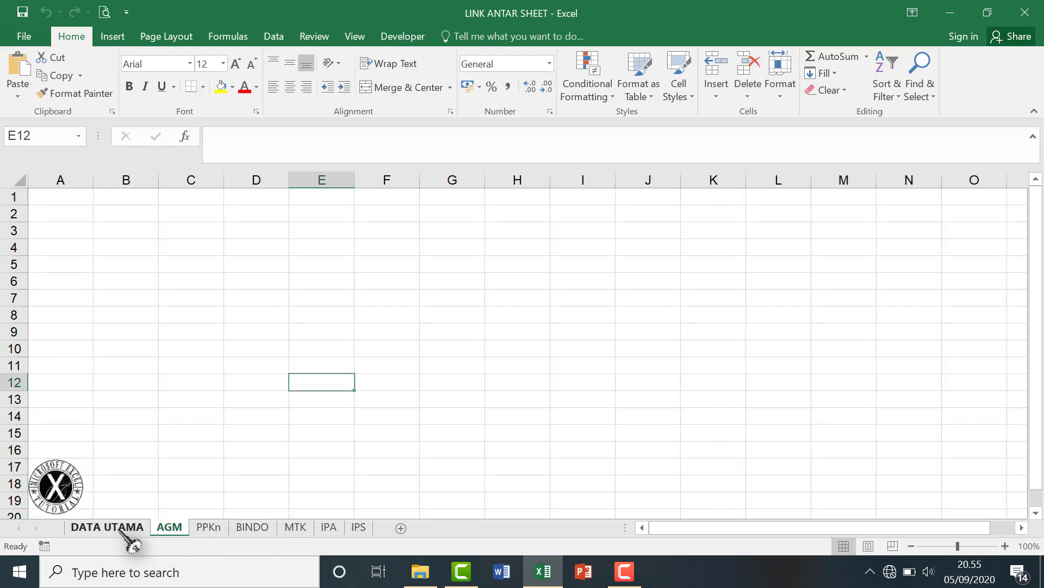
{"action": "left_click", "coordinate": [106, 528]}
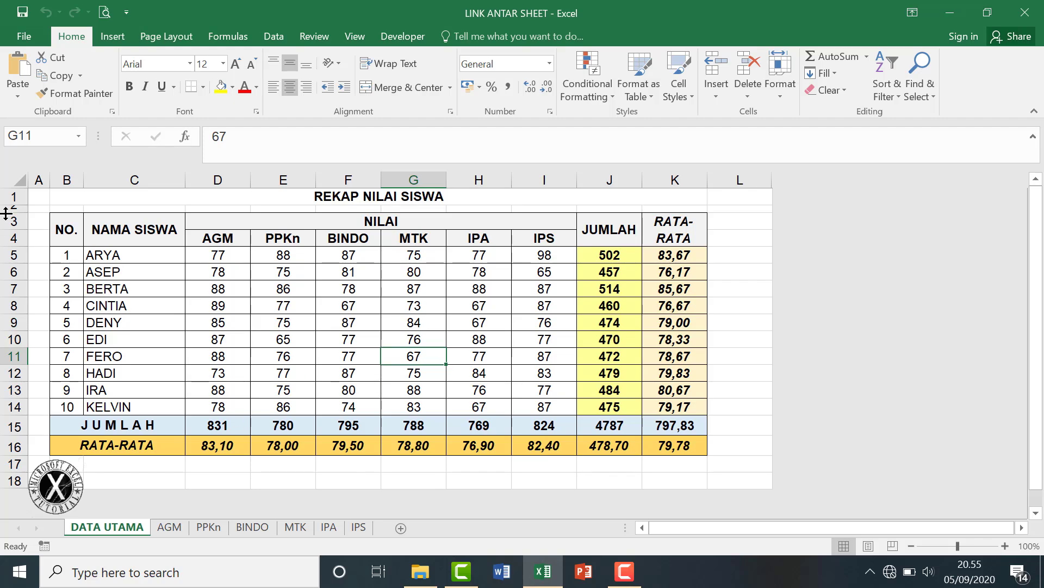
Copy the entire DATA UTAMA sheet and paste it onto the AGM and PPKn sheets.
{"action": "left_click", "coordinate": [22, 179]}
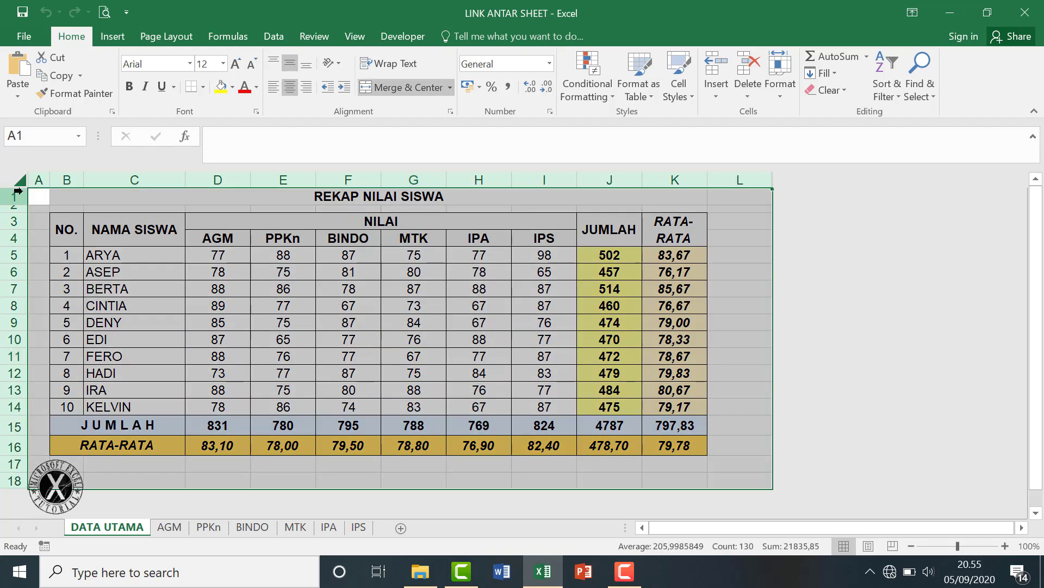
{"action": "key", "text": "ctrl+c"}
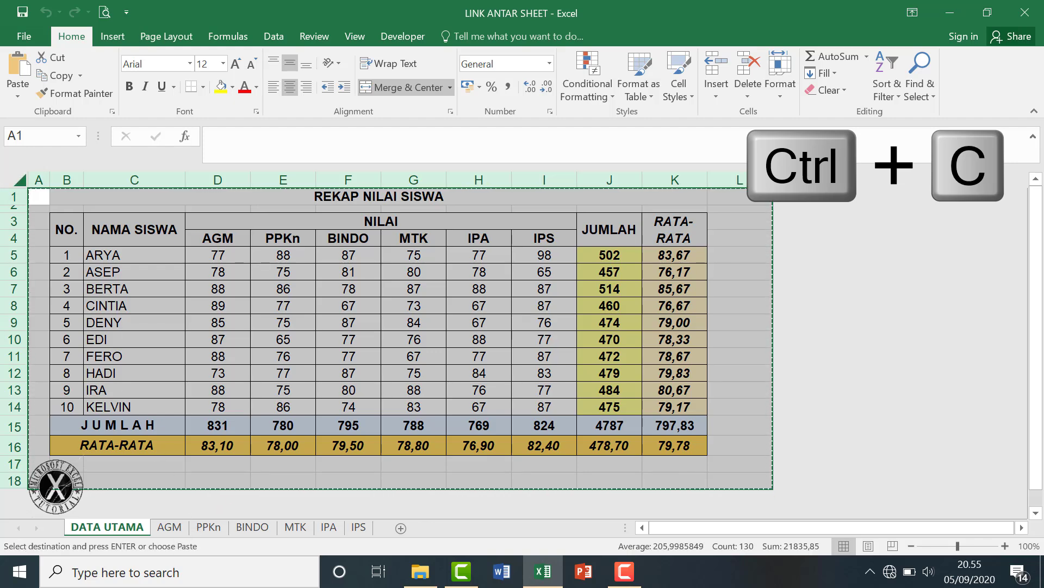
{"action": "left_click", "coordinate": [175, 529]}
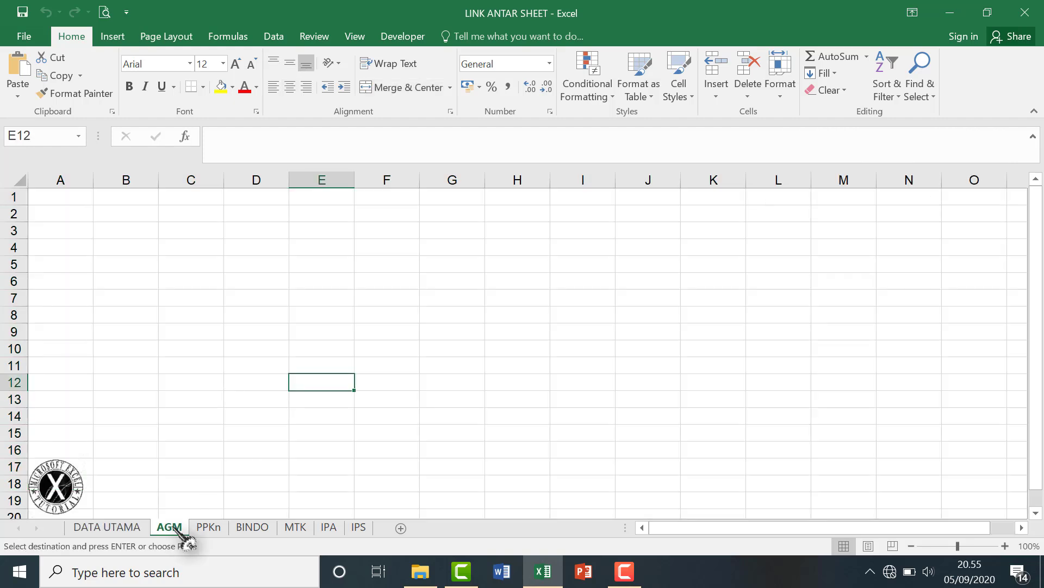
{"action": "left_click", "coordinate": [15, 181]}
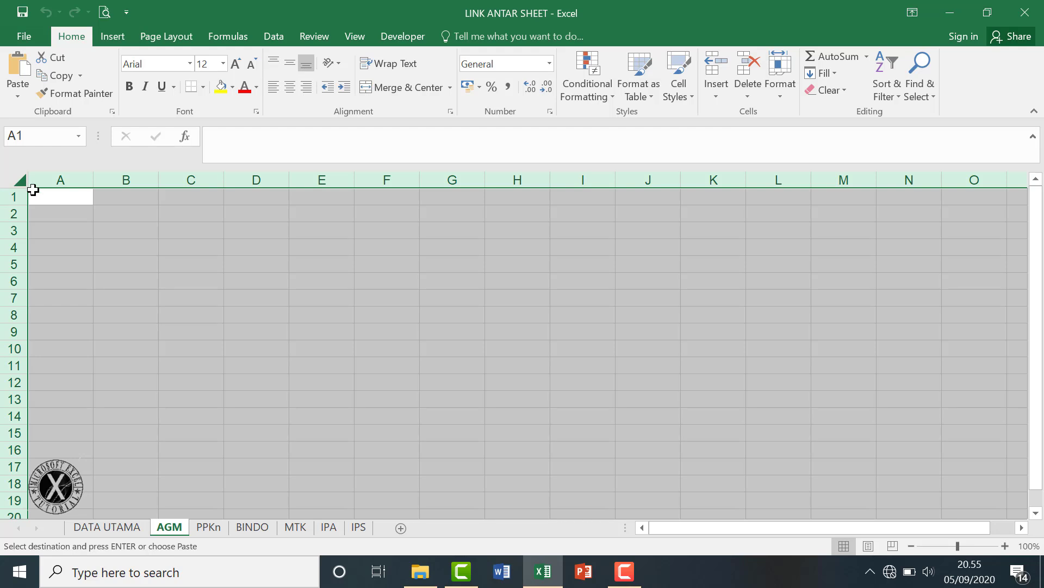
{"action": "key", "text": "ctrl+v"}
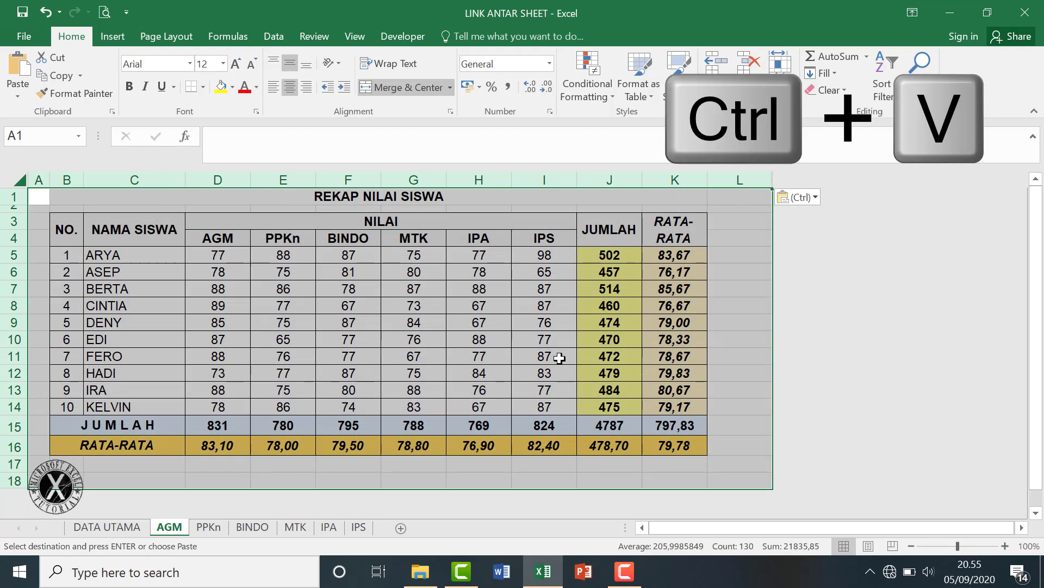
{"action": "left_click", "coordinate": [208, 526]}
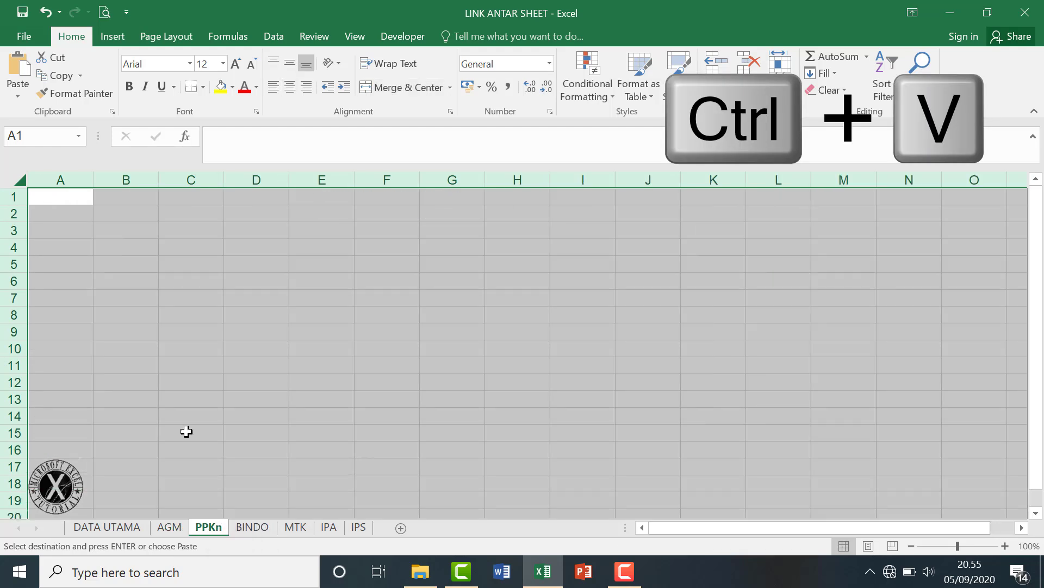
{"action": "left_click", "coordinate": [20, 184]}
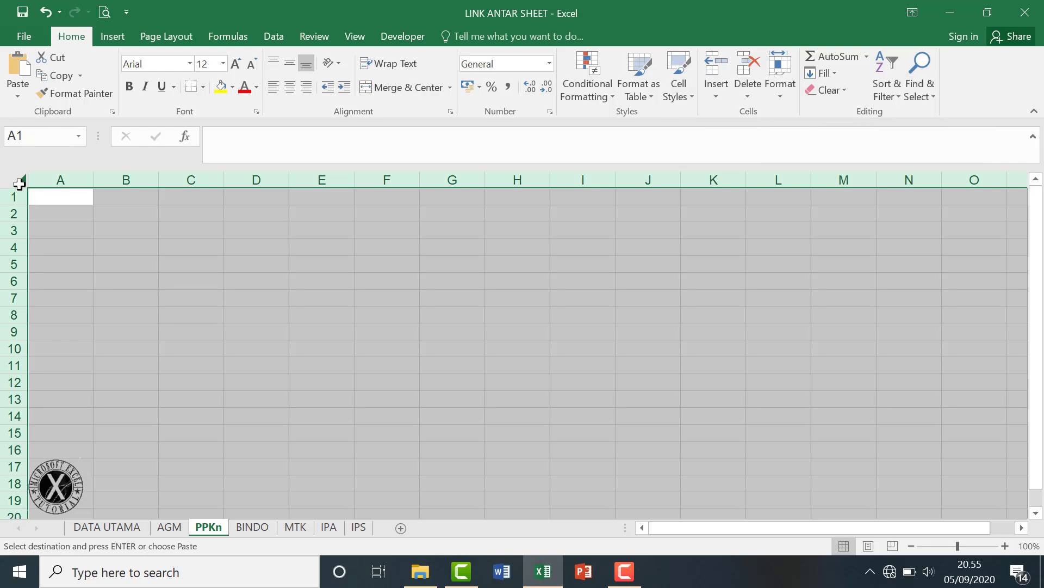
{"action": "key", "text": "ctrl+v"}
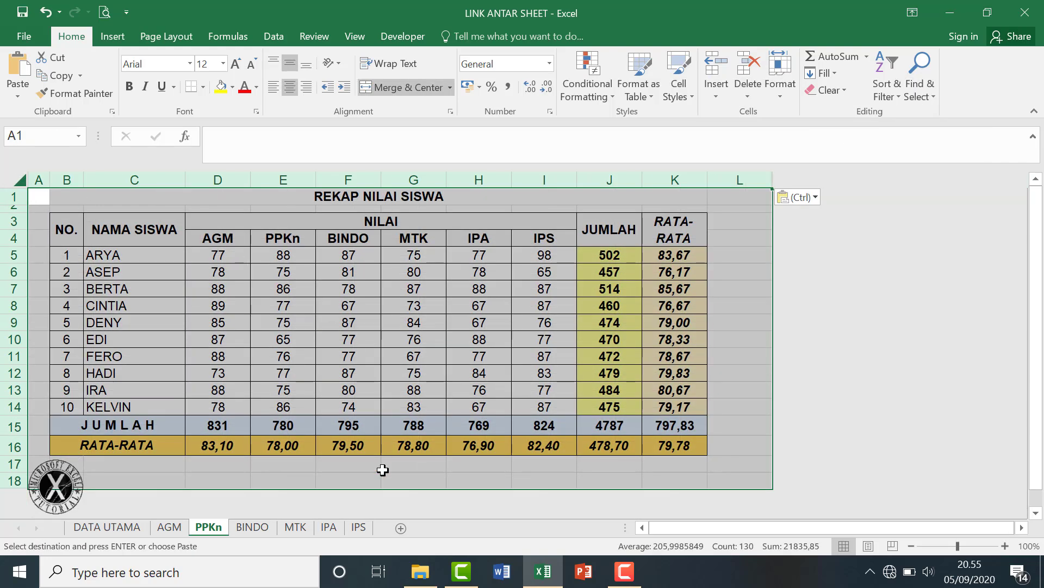
Paste the copied score table onto the BINDO and MTK sheets and select the IPA sheet.
{"action": "left_click", "coordinate": [252, 527]}
{"action": "left_click", "coordinate": [22, 183]}
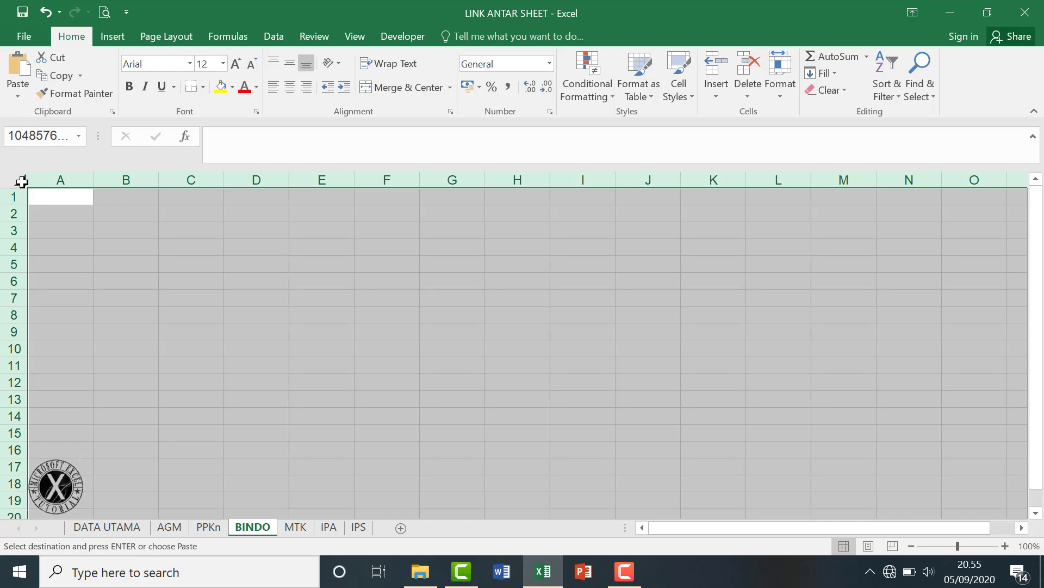
{"action": "key", "text": "ctrl+v"}
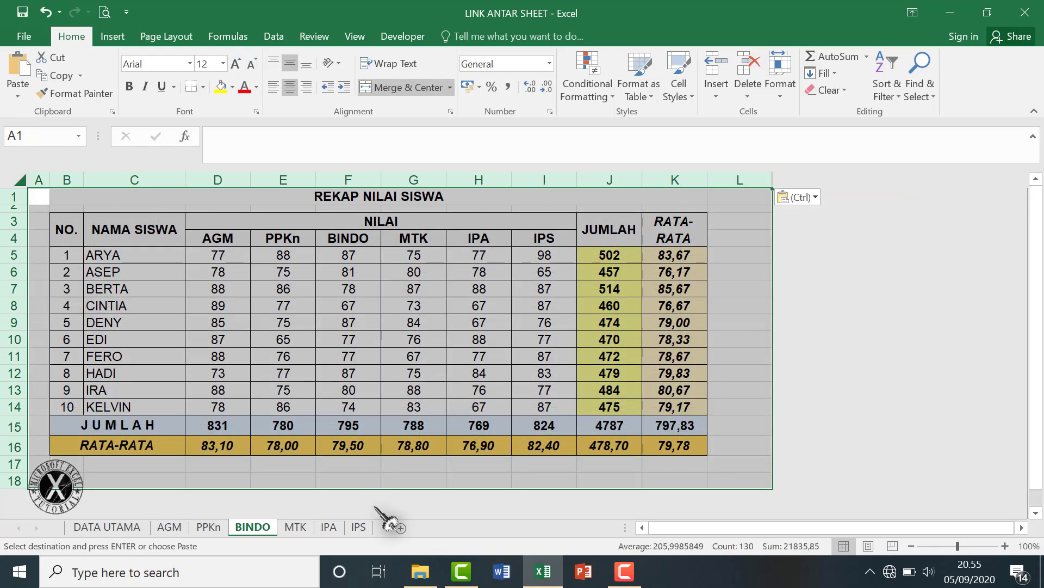
{"action": "left_click", "coordinate": [295, 527]}
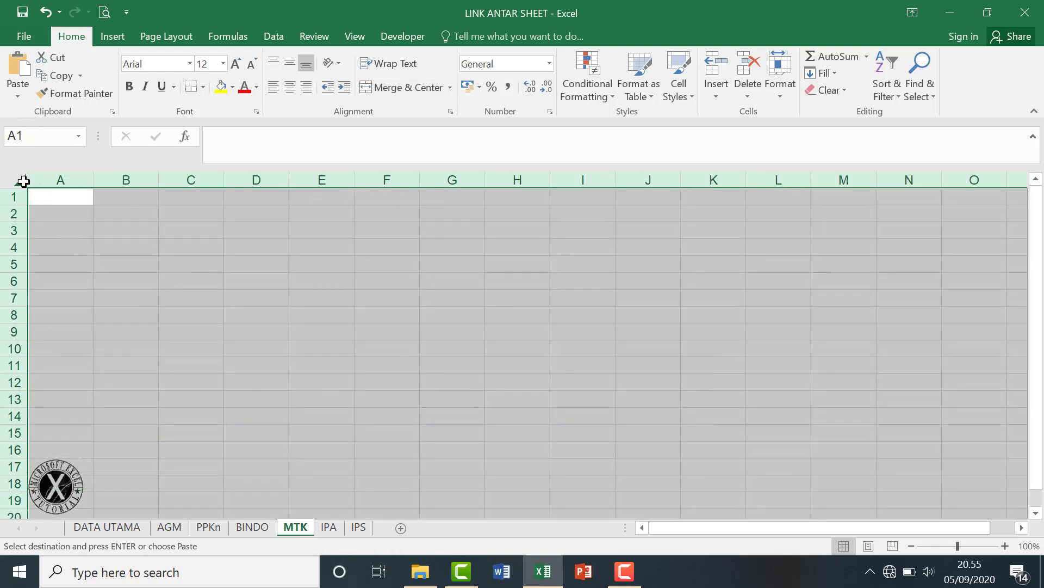
{"action": "key", "text": "ctrl+v"}
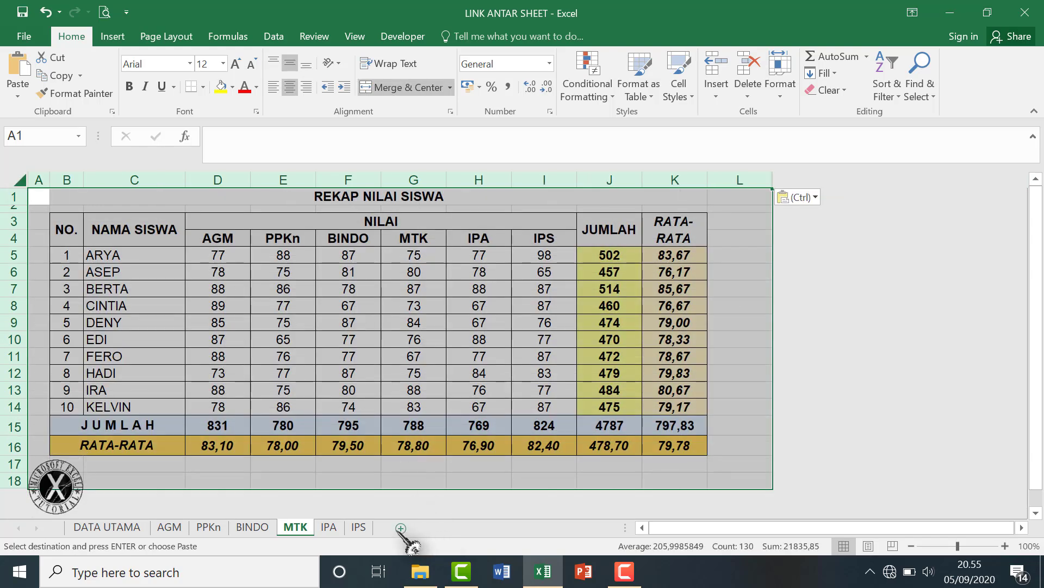
{"action": "left_click", "coordinate": [331, 528]}
{"action": "left_click", "coordinate": [19, 181]}
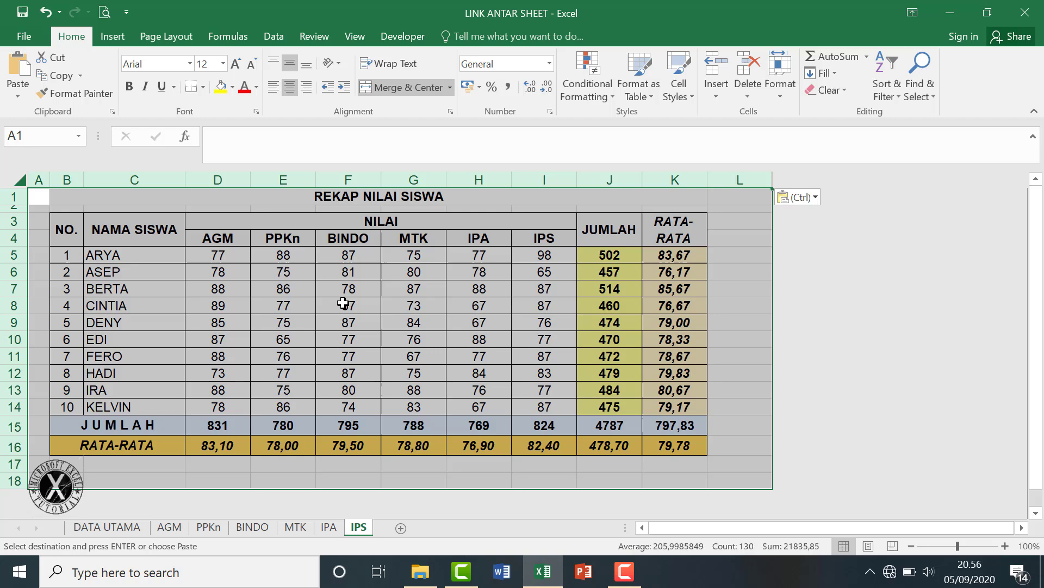
{"action": "left_click", "coordinate": [343, 305]}
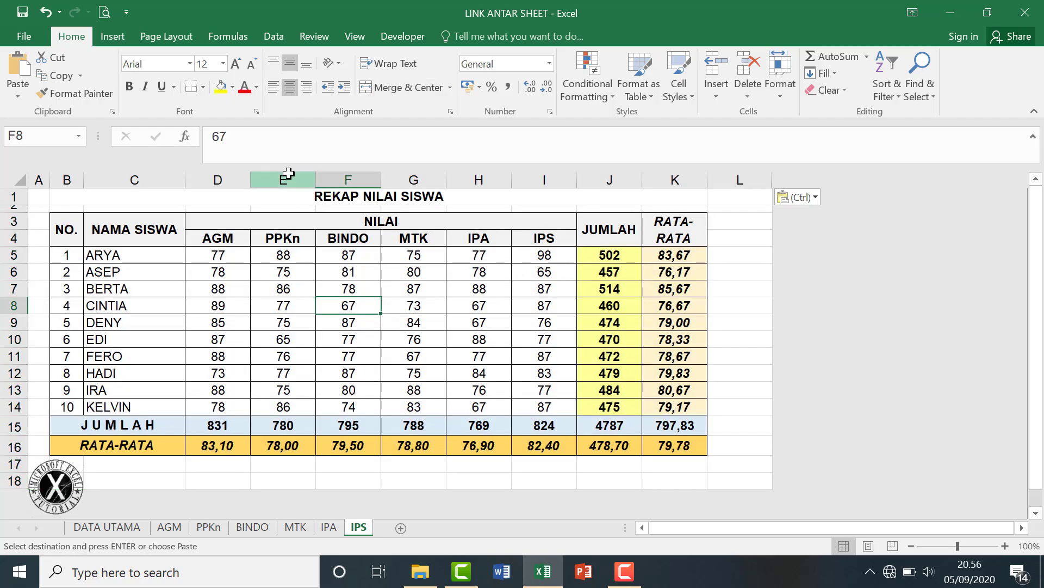
On IPS, delete the AGM–IPA subject columns and clear the numbers, names and scores in B5:D14.
{"action": "left_click_drag", "start_coordinate": [284, 178], "coordinate": [544, 196]}
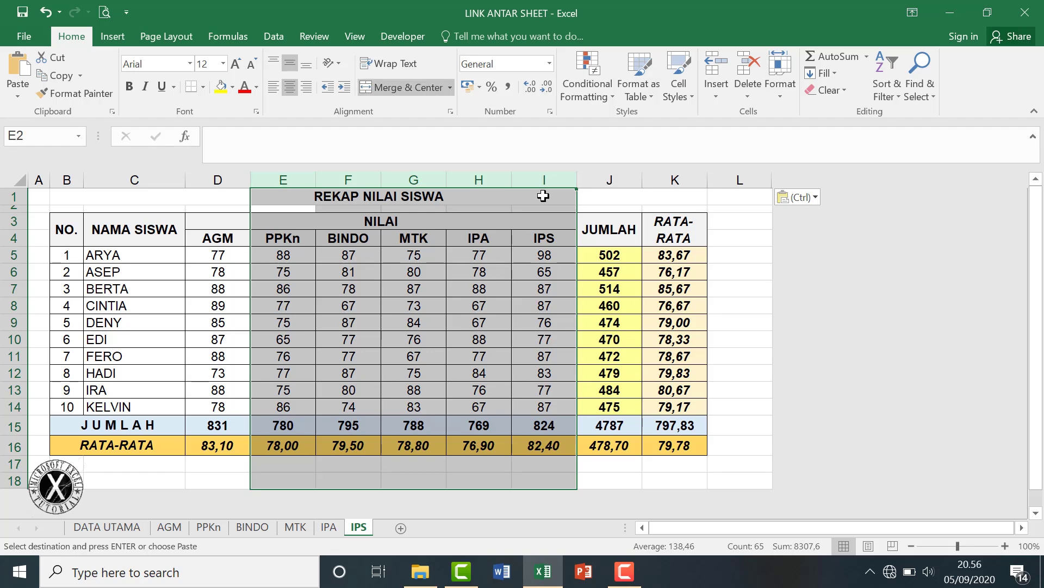
{"action": "left_click", "coordinate": [757, 79]}
{"action": "left_click_drag", "start_coordinate": [63, 255], "coordinate": [234, 415]}
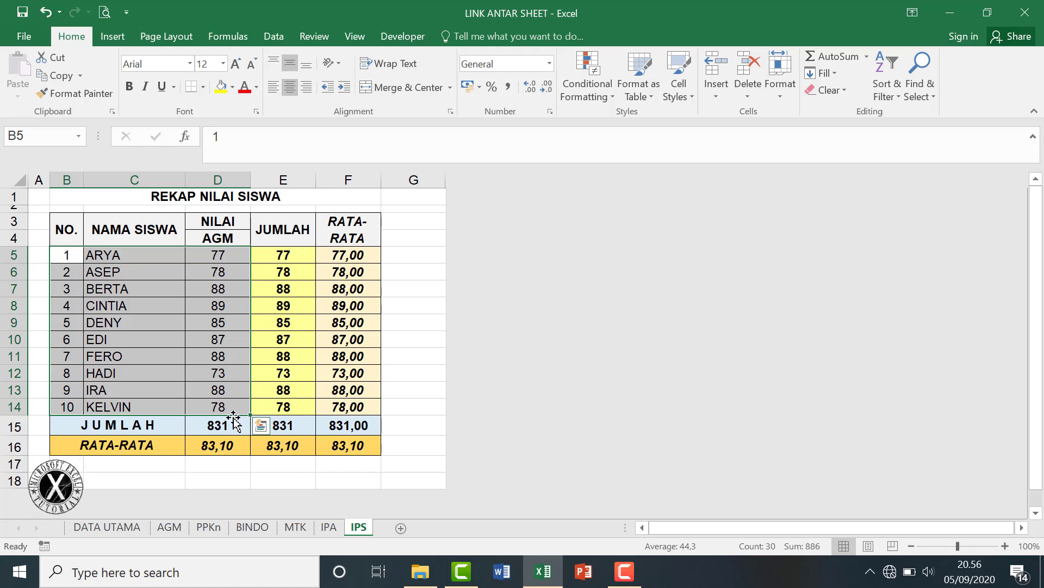
{"action": "key", "text": "BackSpace"}
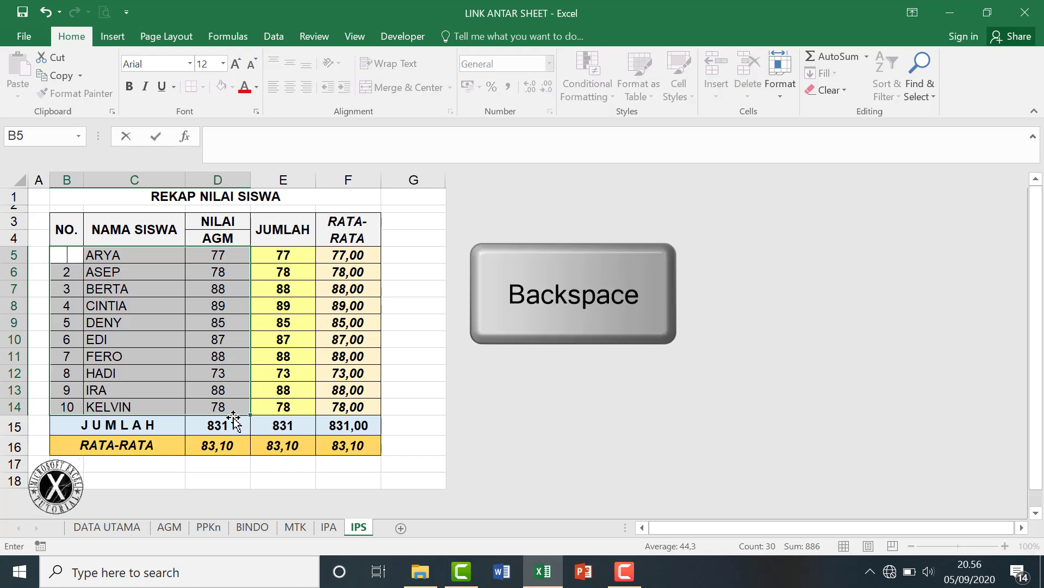
{"action": "key", "text": "ctrl+Return"}
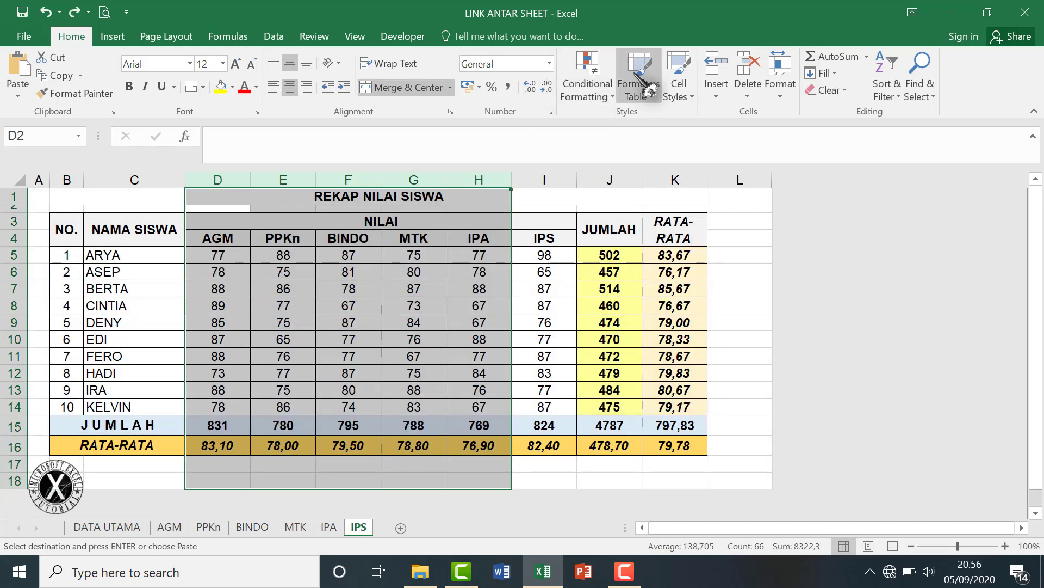
{"action": "left_click", "coordinate": [749, 84]}
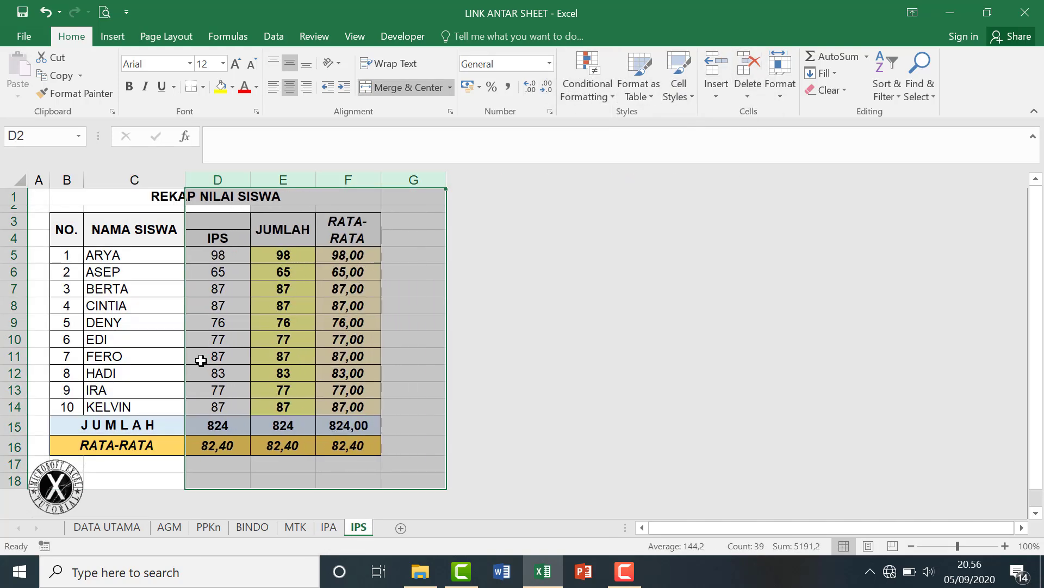
{"action": "left_click_drag", "start_coordinate": [71, 256], "coordinate": [223, 402]}
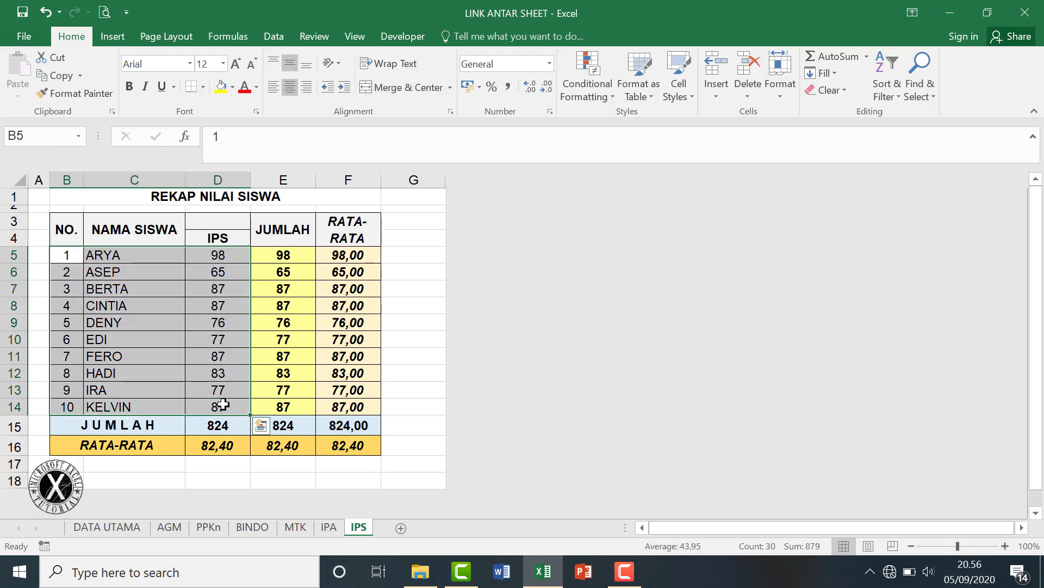
{"action": "key", "text": "Delete"}
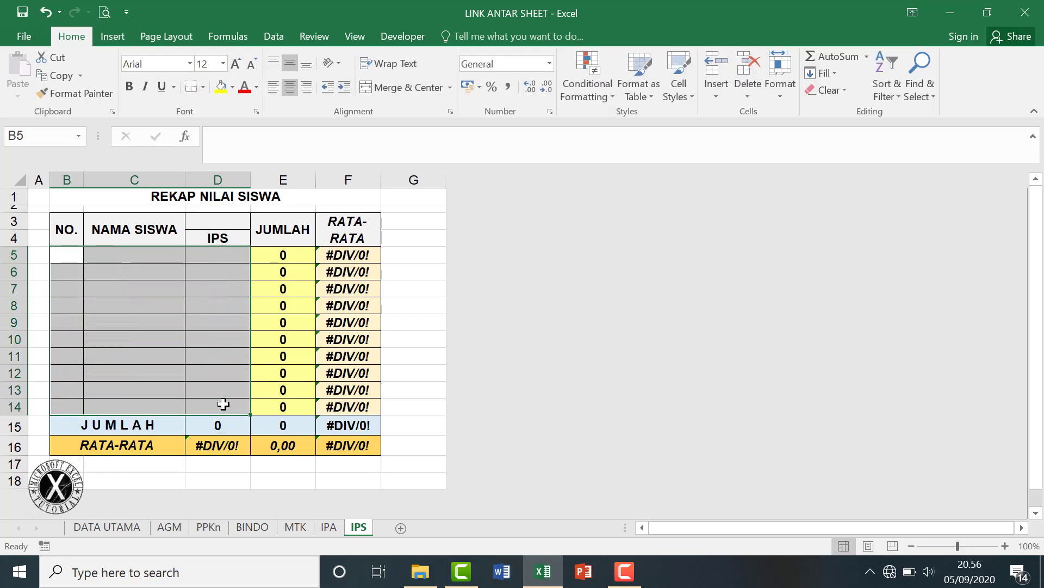
Delete the AGM–MTK and IPS columns from the IPA sheet, keeping only IPA.
{"action": "left_click", "coordinate": [330, 527]}
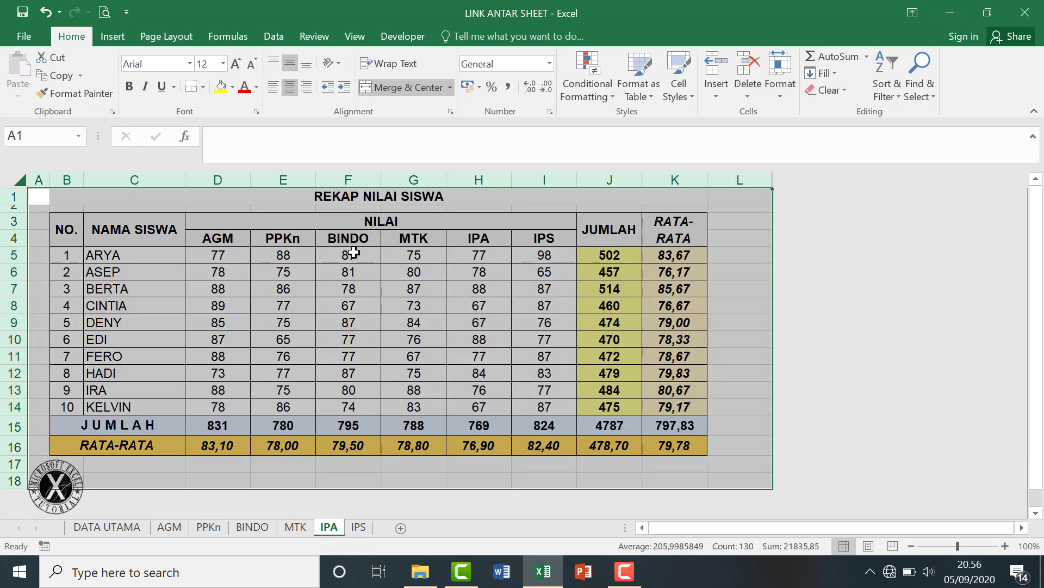
{"action": "left_click_drag", "start_coordinate": [226, 182], "coordinate": [425, 220]}
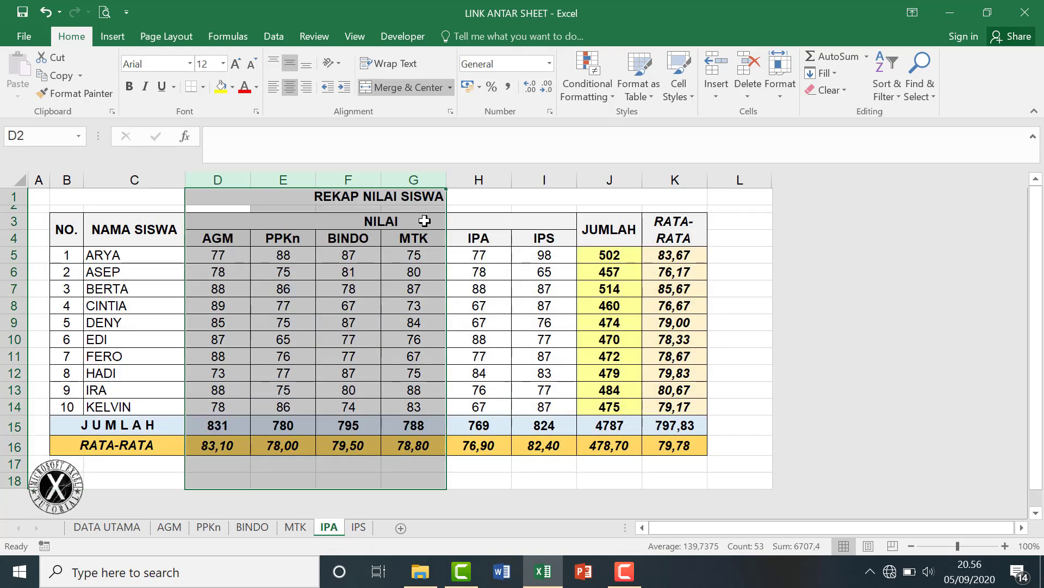
{"action": "left_click", "coordinate": [546, 180], "text": "ctrl"}
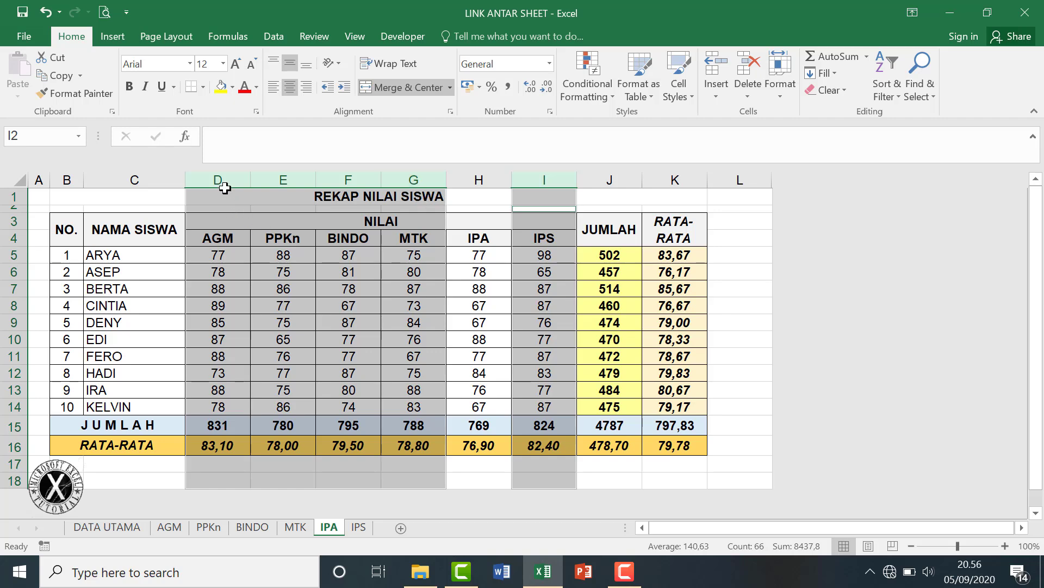
{"action": "left_click_drag", "start_coordinate": [224, 187], "coordinate": [399, 190]}
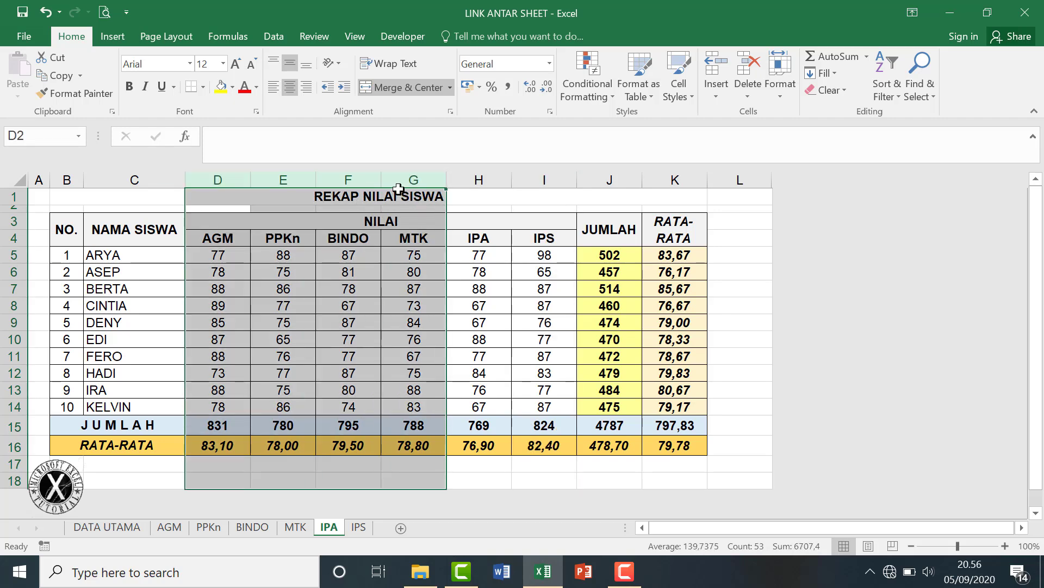
{"action": "key", "text": "ctrl"}
{"action": "left_click", "coordinate": [545, 178], "text": "ctrl"}
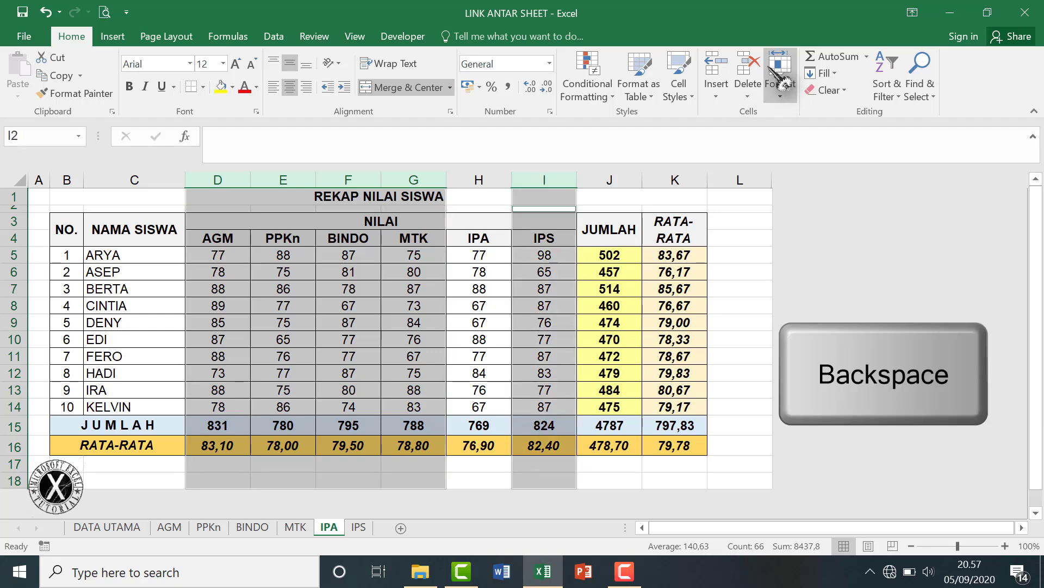
{"action": "left_click", "coordinate": [750, 68]}
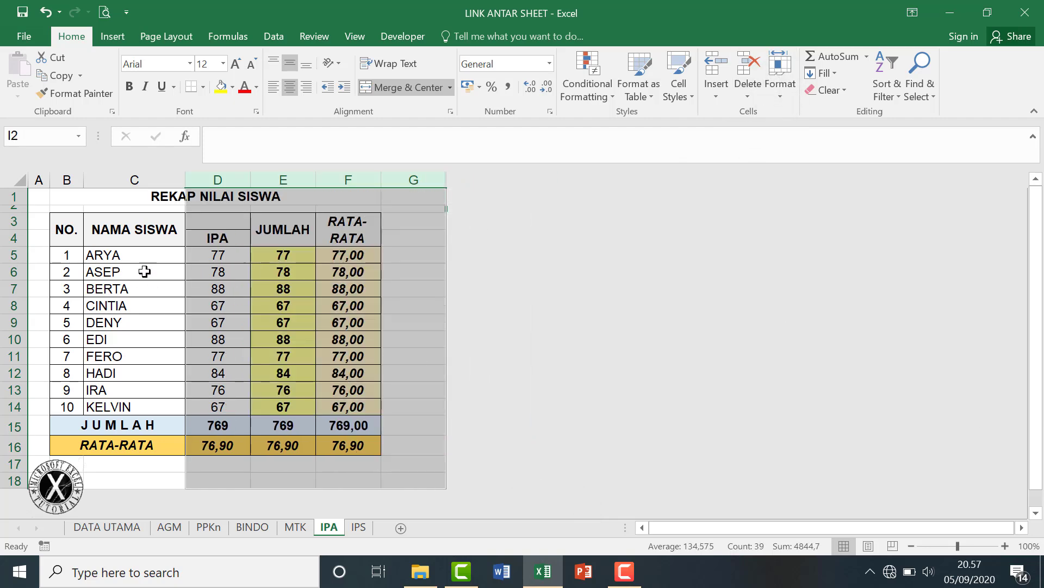
Clear the numbers, names and IPA grades in B5:D14.
{"action": "left_click_drag", "start_coordinate": [74, 257], "coordinate": [215, 402]}
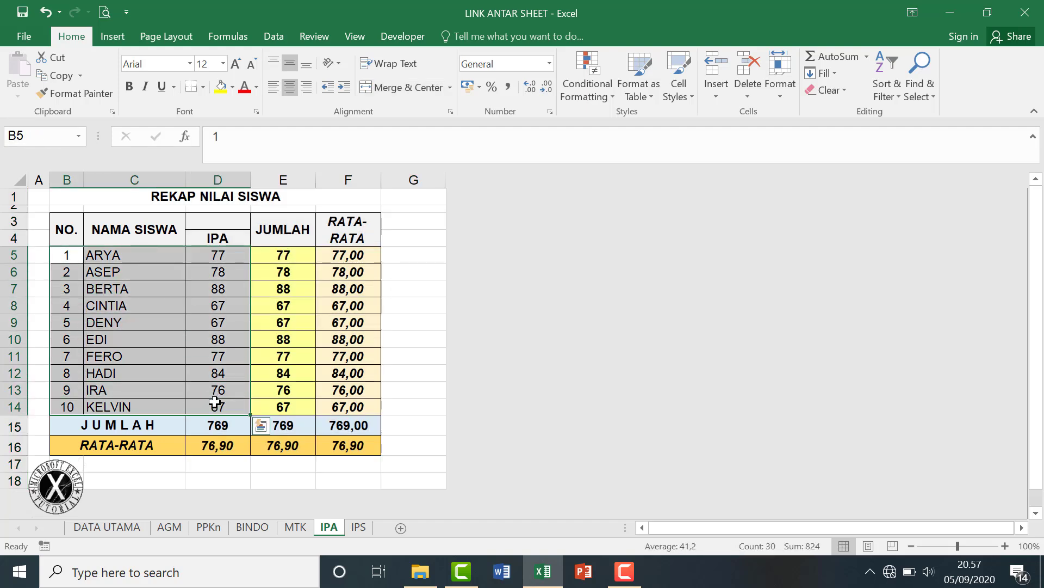
{"action": "key", "text": "BackSpace"}
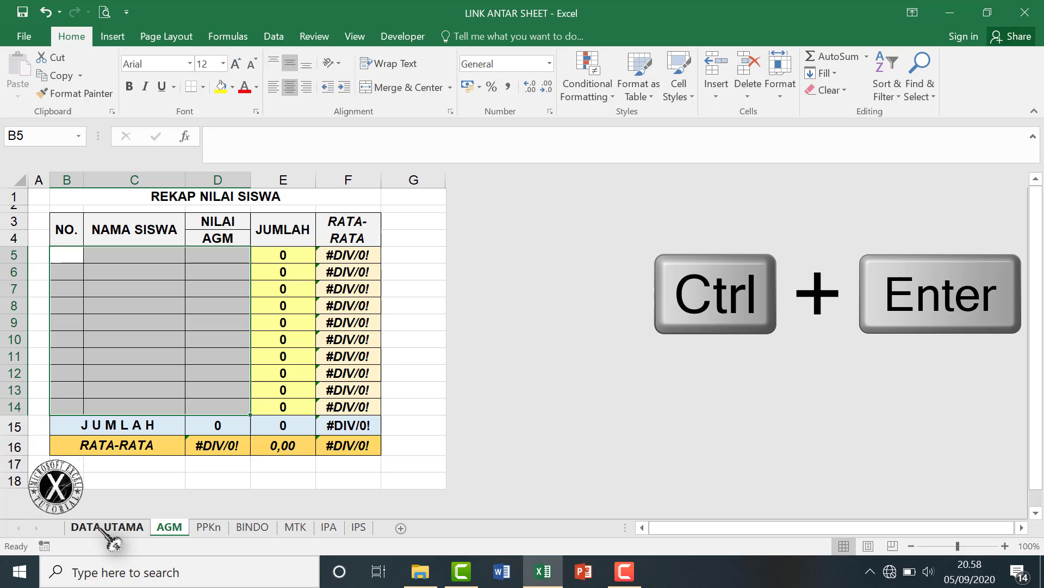
{"action": "left_click", "coordinate": [108, 527]}
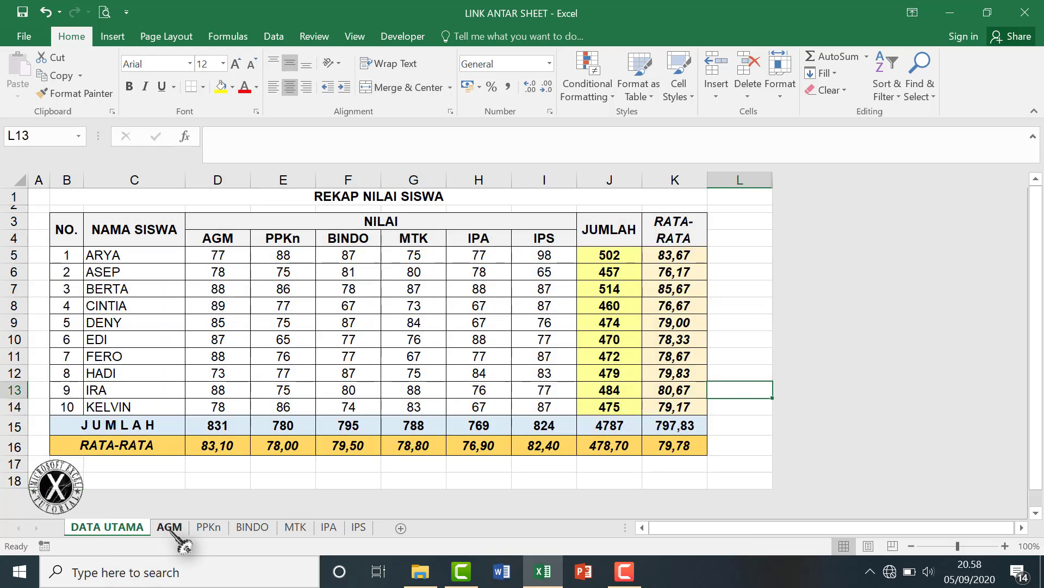
Link AGM cell B5 to DATA UTAMA B5 and fill the link across and down the list.
{"action": "left_click", "coordinate": [170, 528]}
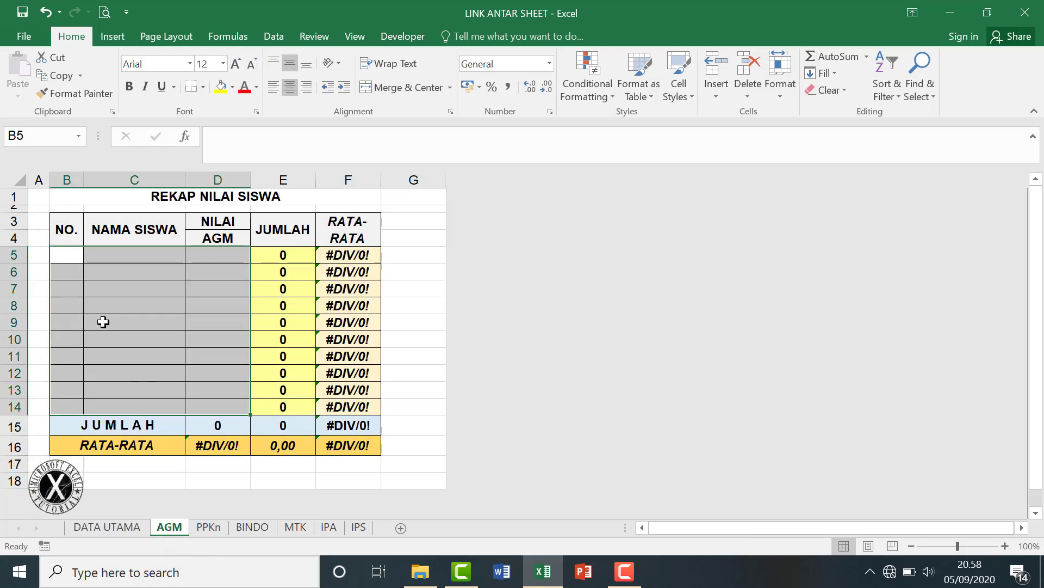
{"action": "left_click", "coordinate": [69, 252]}
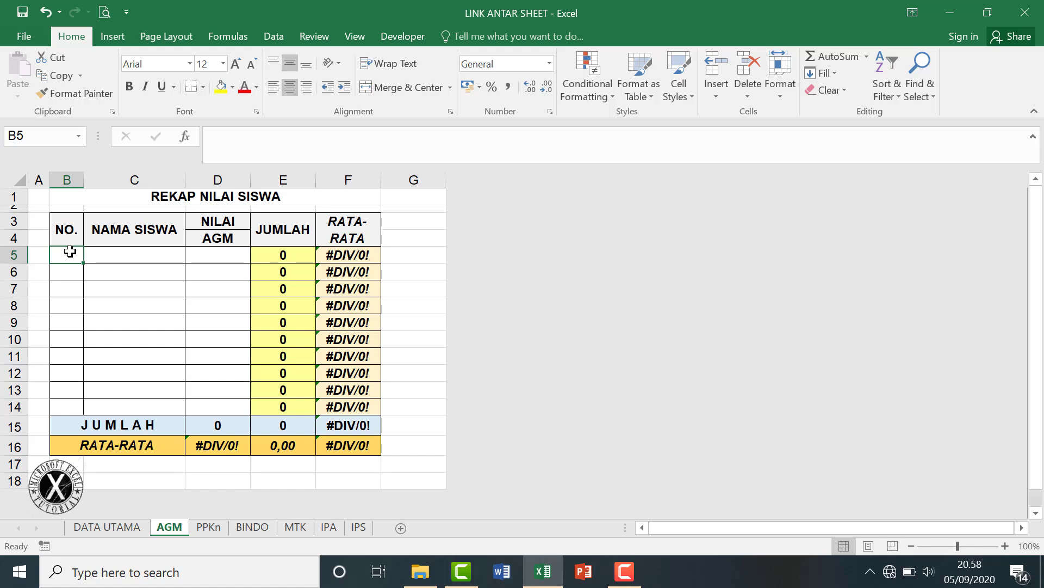
{"action": "type", "text": "="}
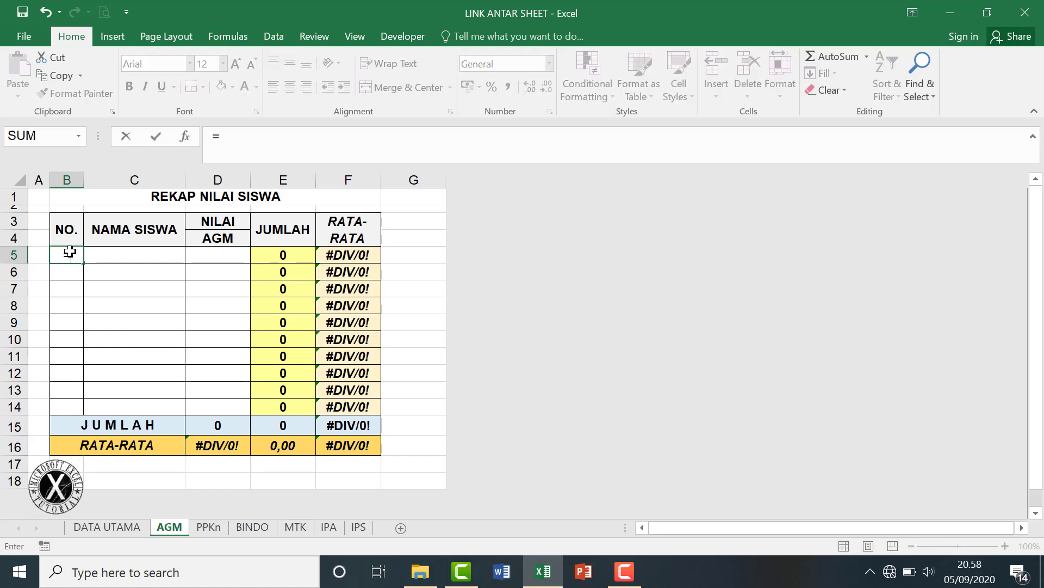
{"action": "left_click", "coordinate": [109, 527]}
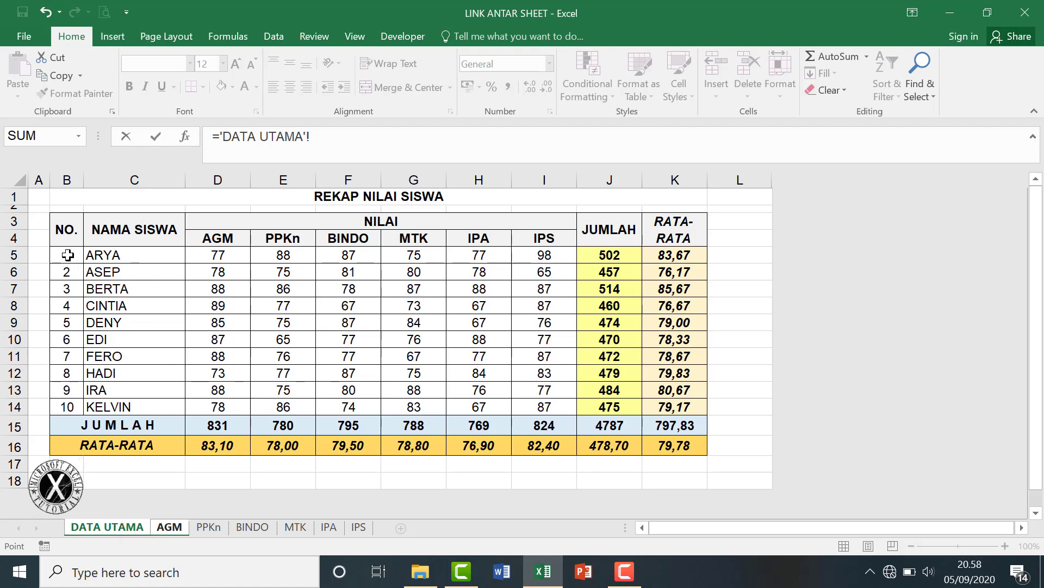
{"action": "left_click", "coordinate": [67, 256]}
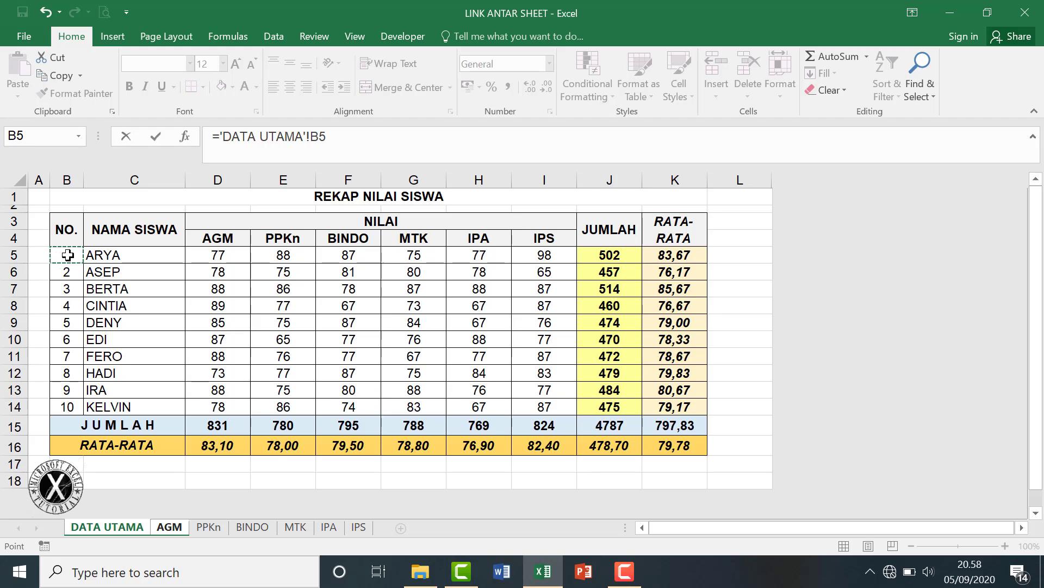
{"action": "key", "text": "Return"}
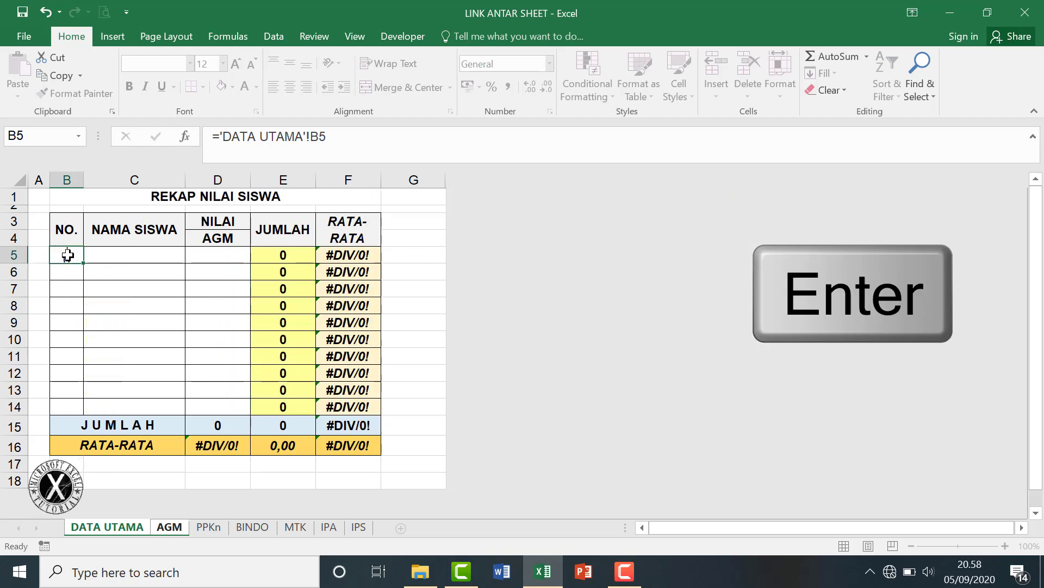
{"action": "left_click_drag", "start_coordinate": [125, 266], "coordinate": [186, 413]}
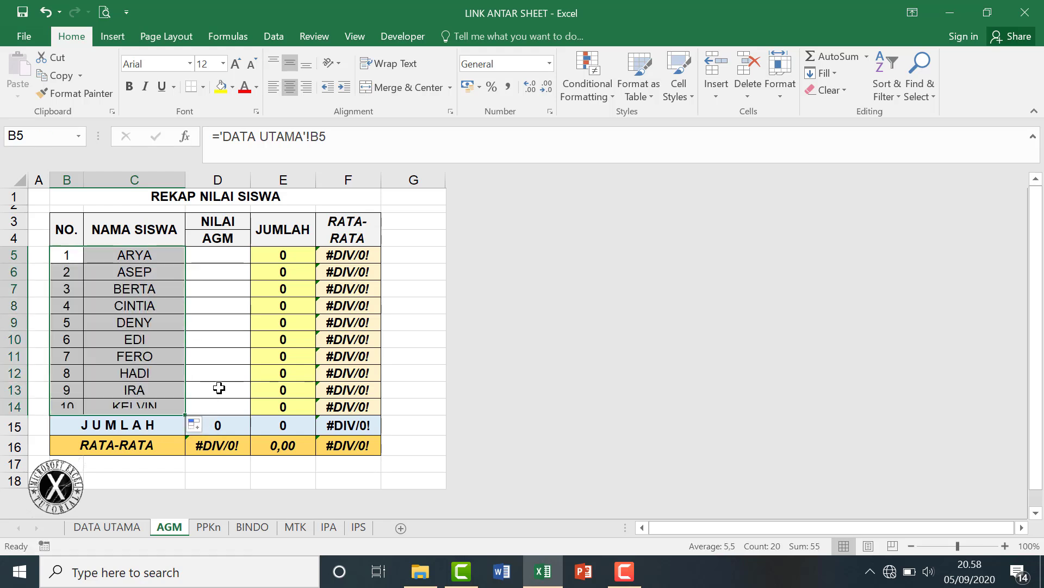
Left-align the linked names and extend the links into the AGM grade column, totalling 831.
{"action": "left_click_drag", "start_coordinate": [124, 255], "coordinate": [136, 406]}
{"action": "left_click", "coordinate": [273, 87]}
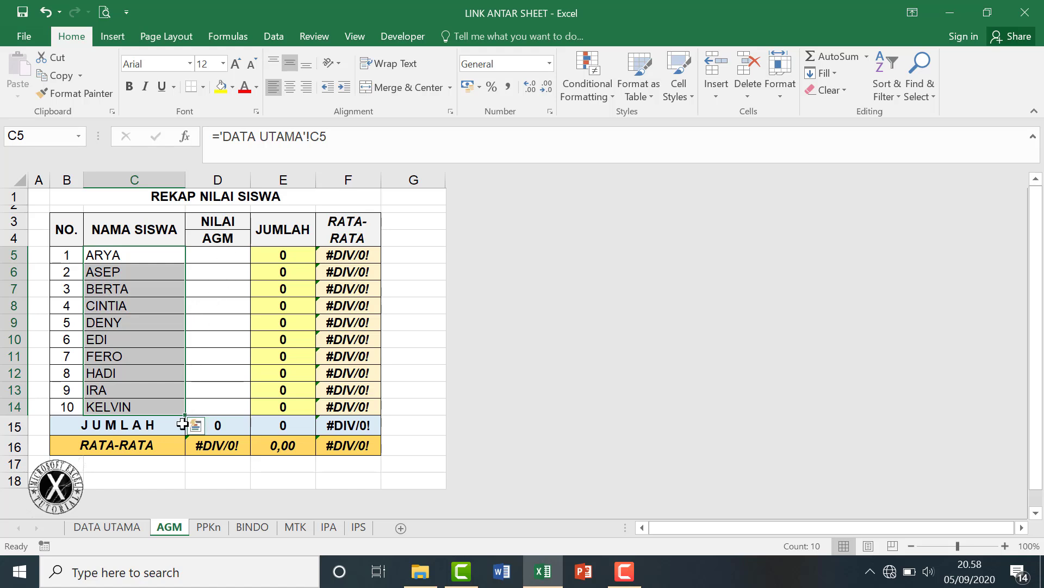
{"action": "left_click_drag", "start_coordinate": [185, 417], "coordinate": [216, 362]}
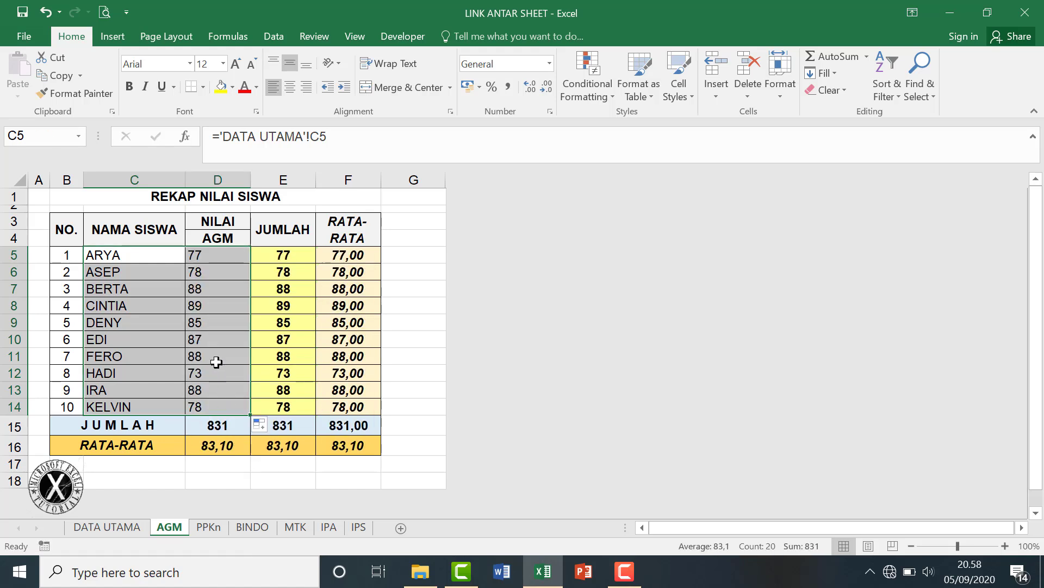
{"action": "left_click_drag", "start_coordinate": [215, 255], "coordinate": [218, 405]}
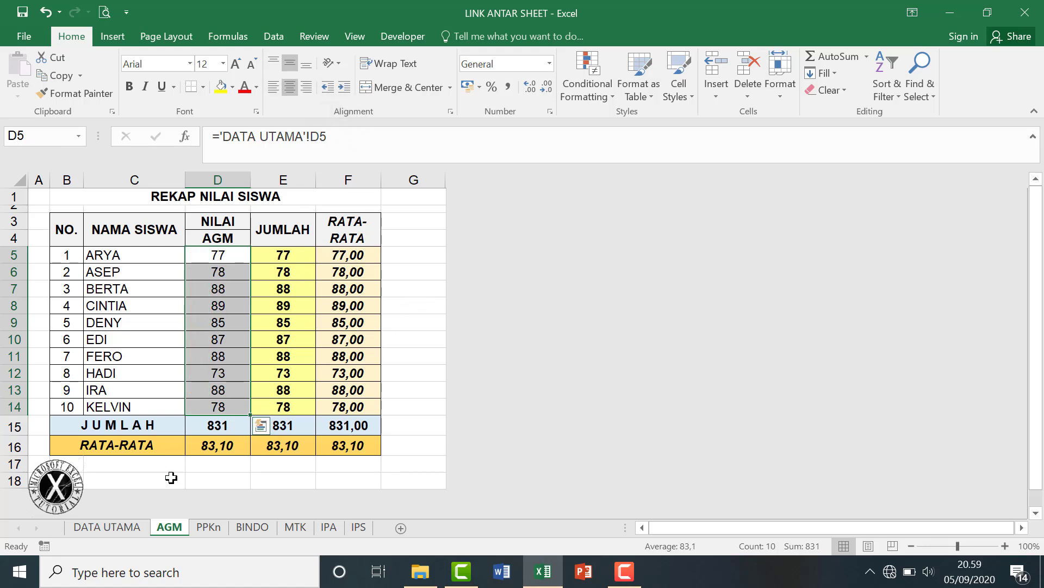
{"action": "left_click", "coordinate": [194, 460]}
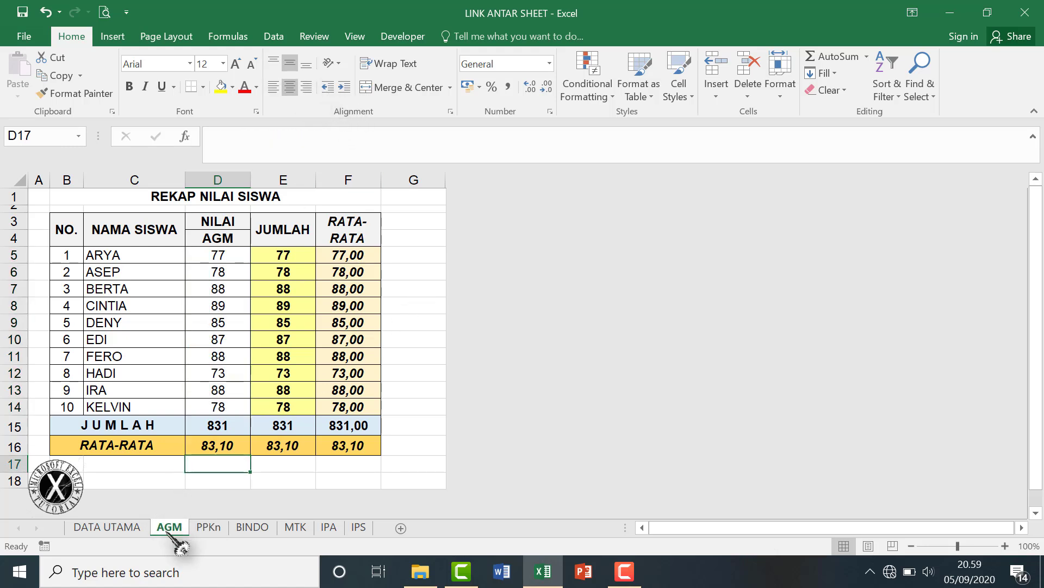
On PPKn, link B5 to ='DATA UTAMA'!B5, fill across and down, and left-align the names.
{"action": "left_click", "coordinate": [121, 528]}
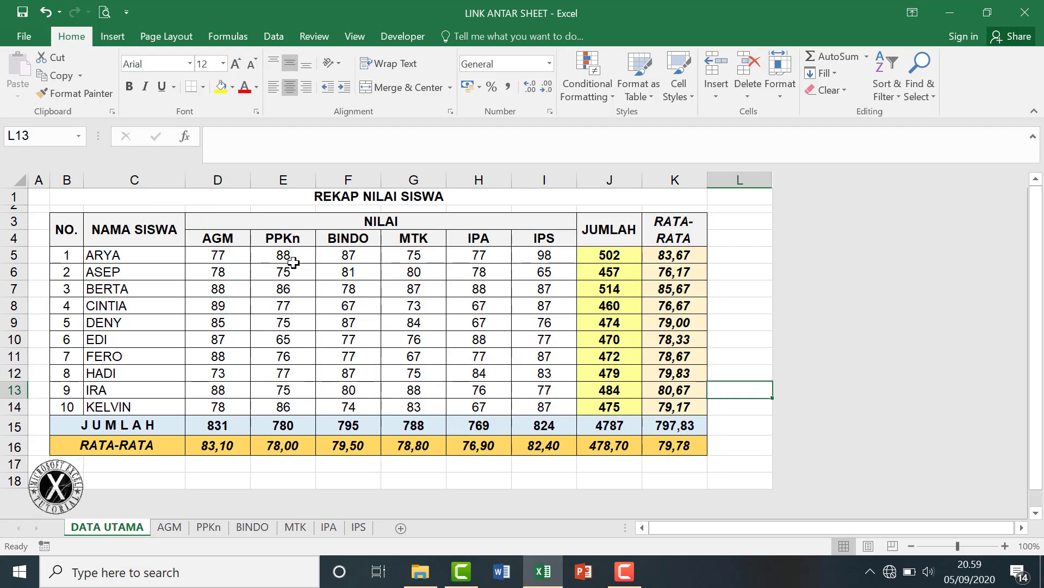
{"action": "key", "text": "ctrl+Page_Down"}
{"action": "key", "text": "ctrl+Page_Down"}
{"action": "left_click", "coordinate": [71, 258]}
{"action": "type", "text": "="}
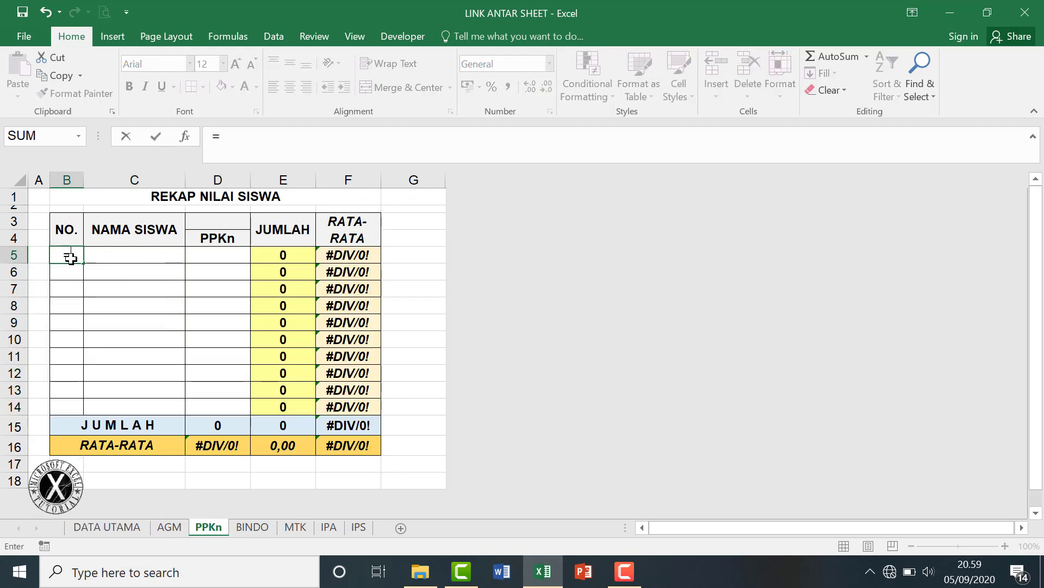
{"action": "left_click", "coordinate": [122, 528]}
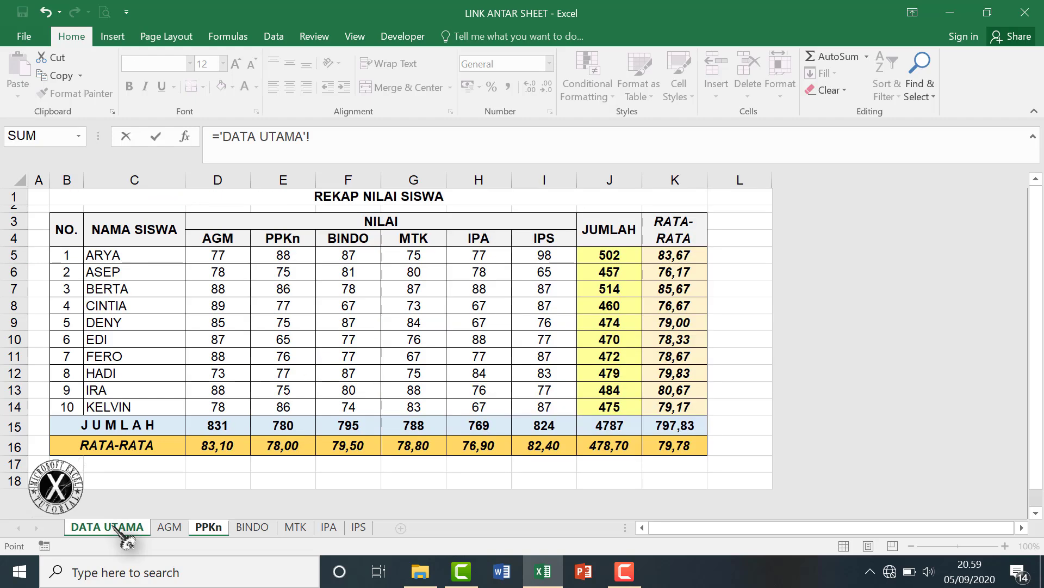
{"action": "left_click", "coordinate": [68, 258]}
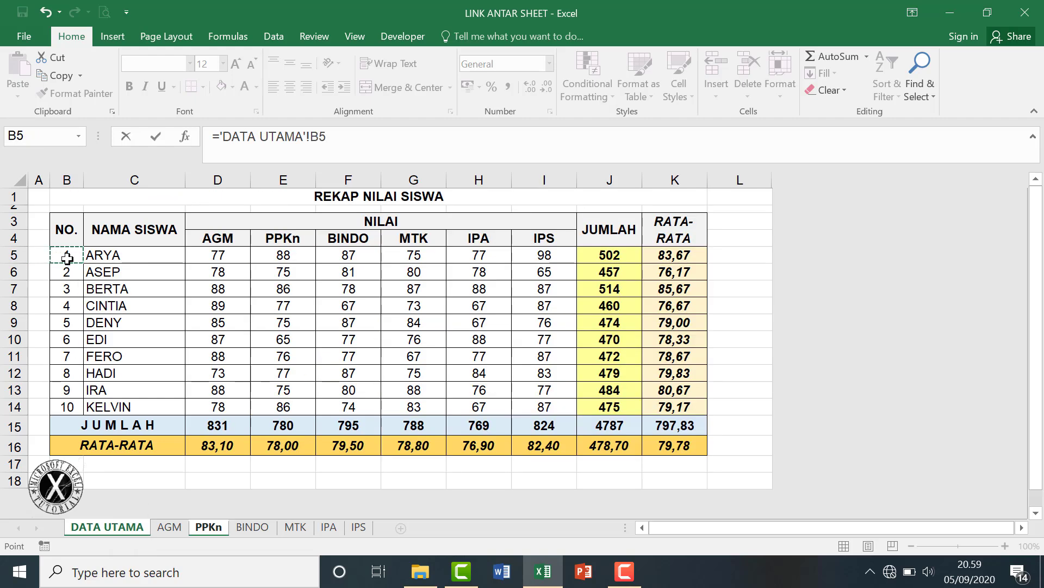
{"action": "key", "text": "Return"}
{"action": "left_click", "coordinate": [73, 255]}
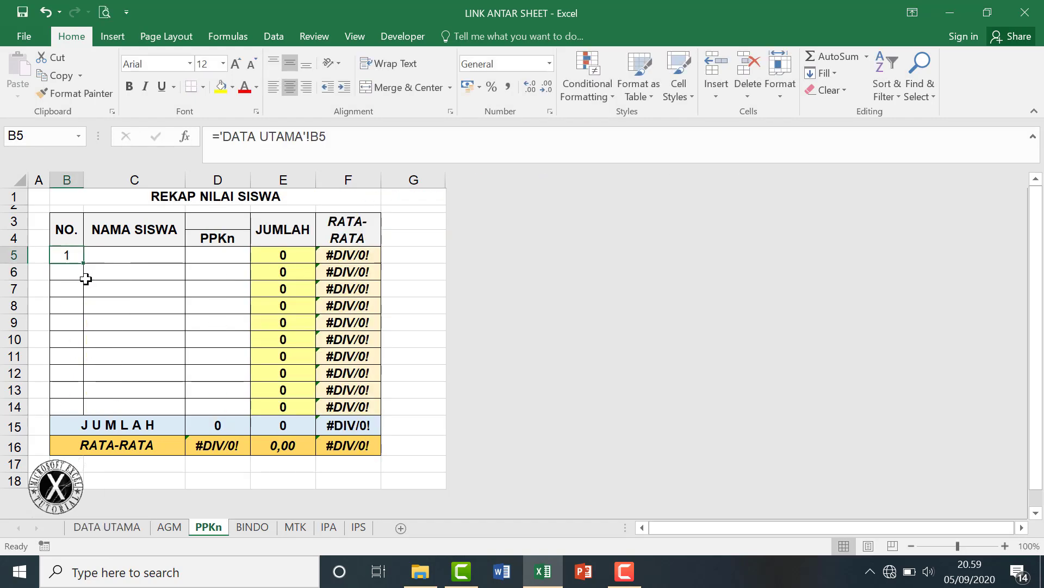
{"action": "left_click_drag", "start_coordinate": [83, 263], "coordinate": [187, 419]}
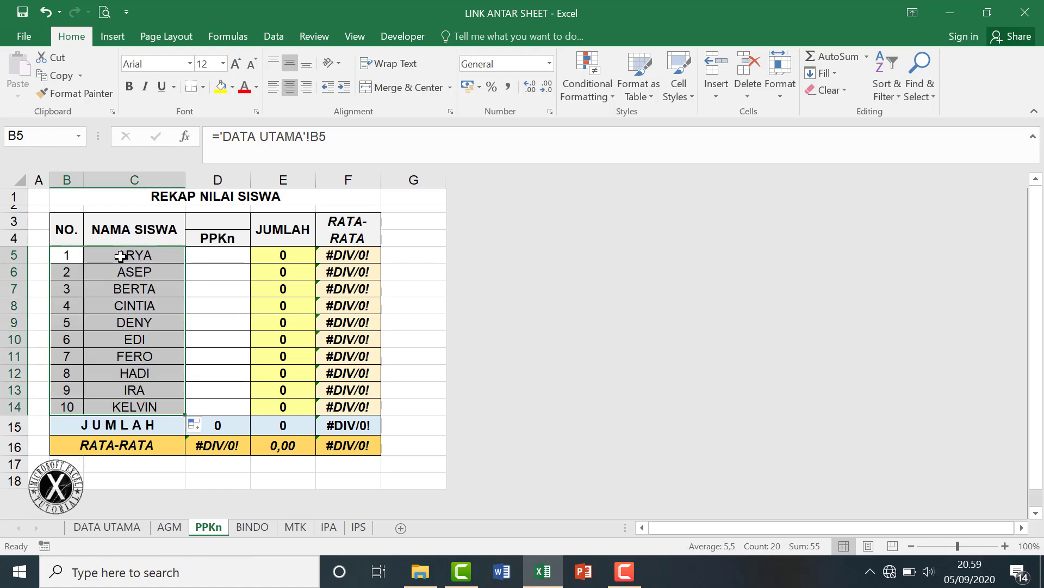
{"action": "left_click_drag", "start_coordinate": [120, 257], "coordinate": [134, 407]}
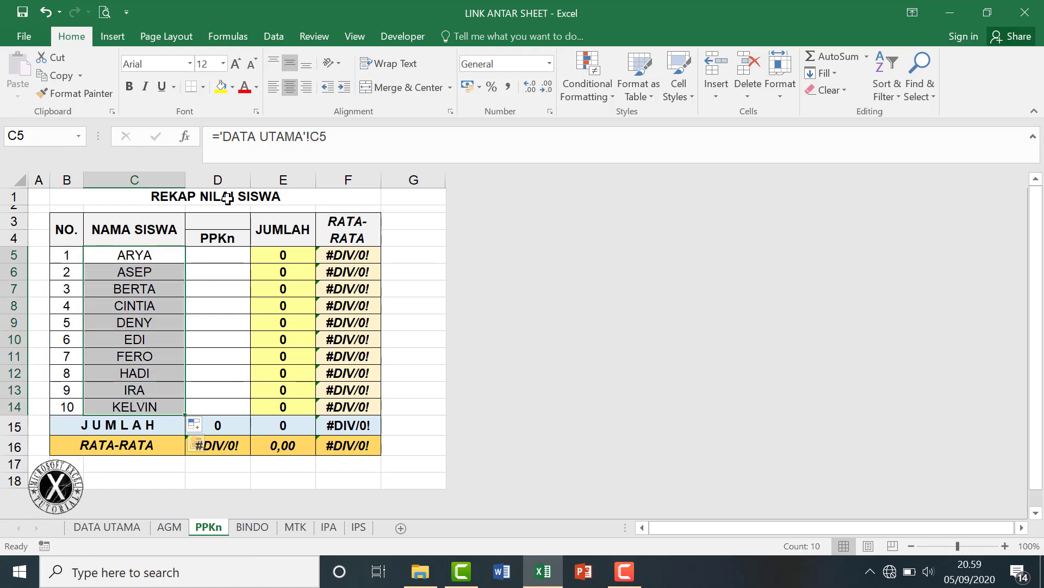
{"action": "left_click", "coordinate": [275, 87]}
Link the PPKn grades D5:D14 to DATA UTAMA column E, totalling 780.
{"action": "left_click", "coordinate": [220, 255]}
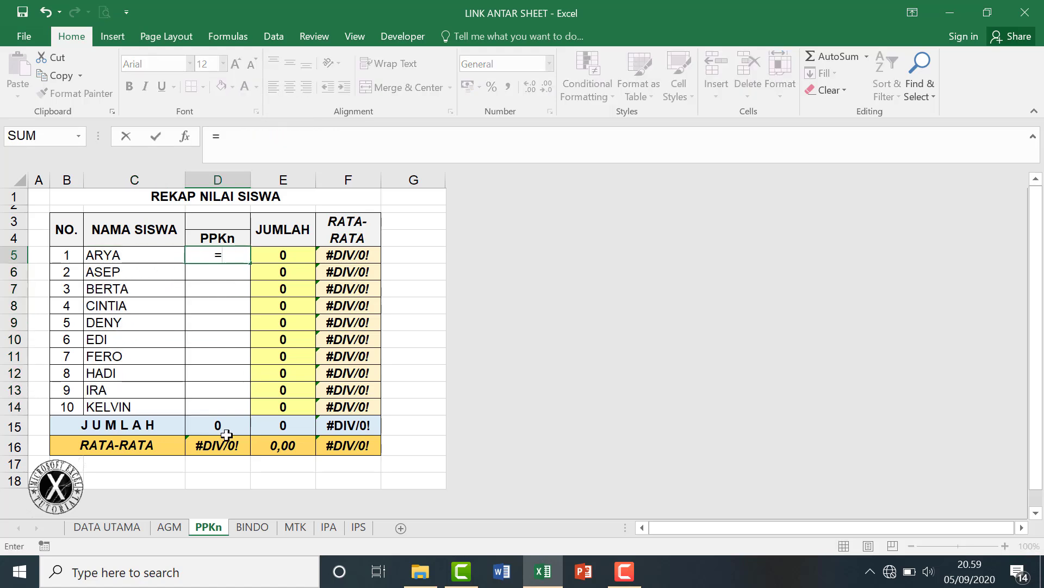
{"action": "left_click", "coordinate": [125, 529]}
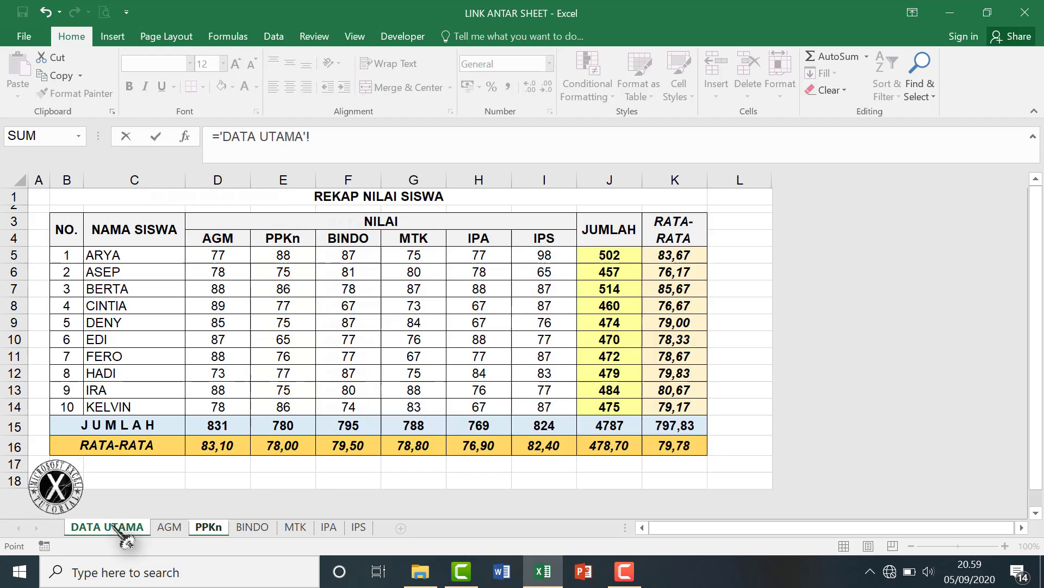
{"action": "left_click", "coordinate": [291, 259]}
{"action": "key", "text": "Return"}
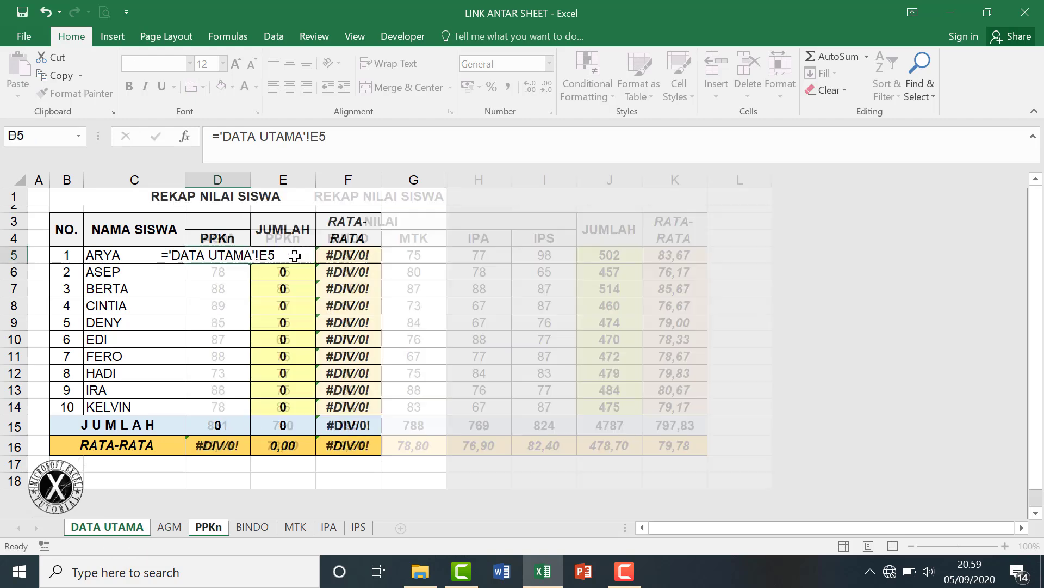
{"action": "left_click", "coordinate": [241, 253]}
{"action": "left_click_drag", "start_coordinate": [250, 263], "coordinate": [252, 416]}
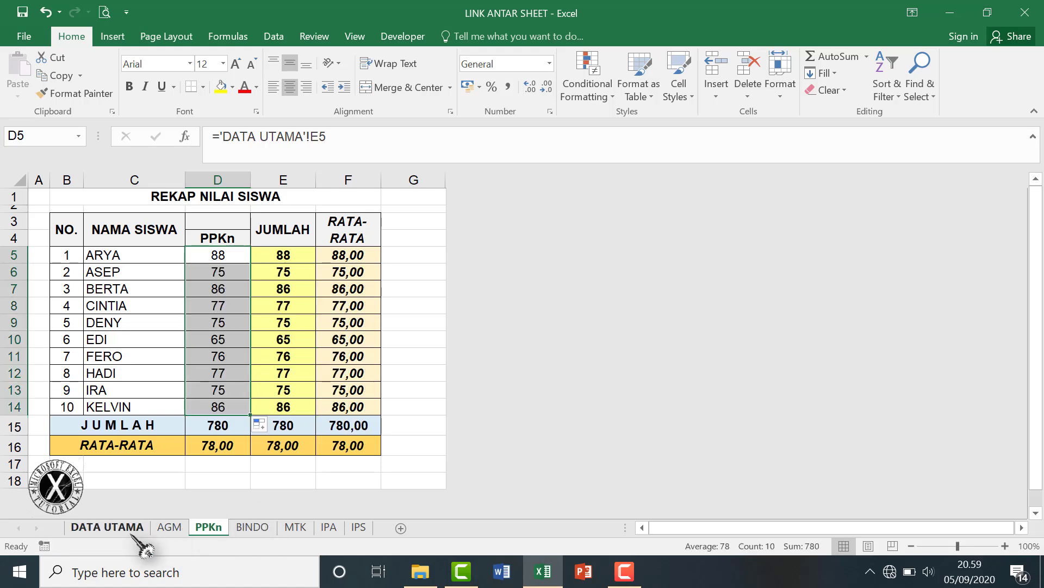
{"action": "left_click", "coordinate": [250, 528]}
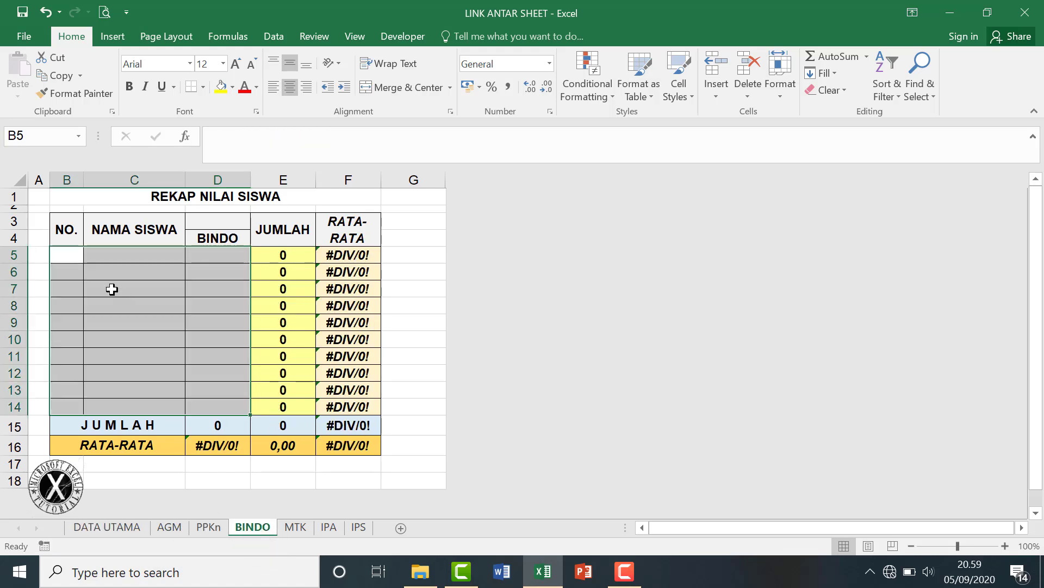
On BINDO, link B5 to ='DATA UTAMA'!B5, fill across and down, and left-align the names.
{"action": "left_click", "coordinate": [66, 255]}
{"action": "type", "text": "="}
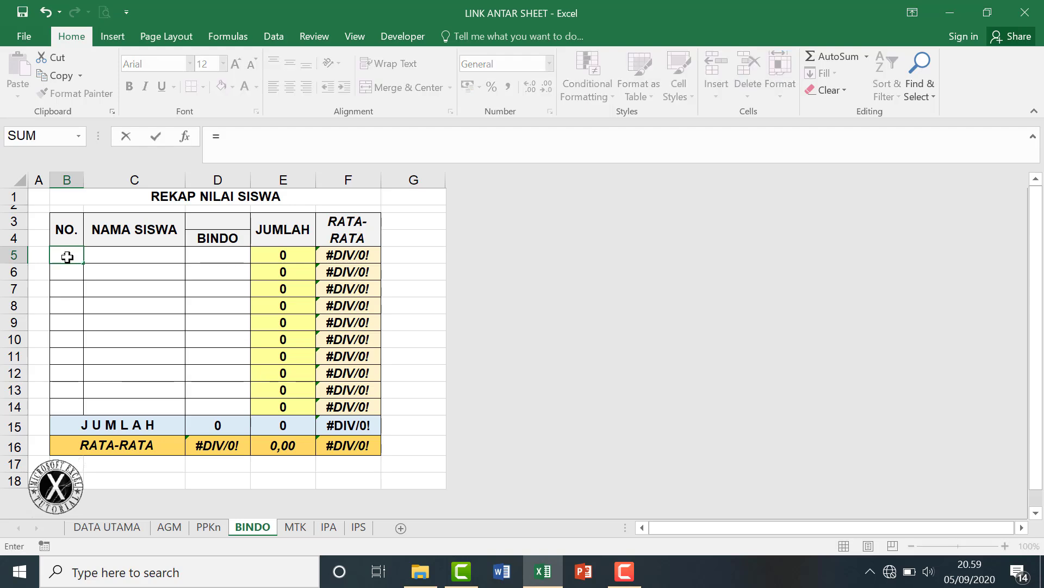
{"action": "left_click", "coordinate": [90, 526]}
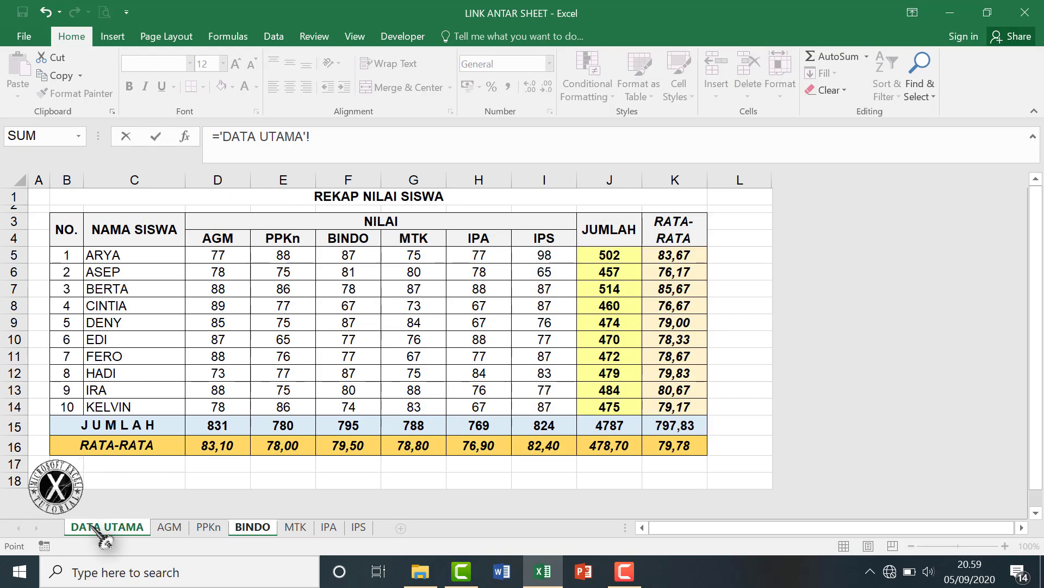
{"action": "left_click", "coordinate": [77, 260]}
{"action": "key", "text": "Return"}
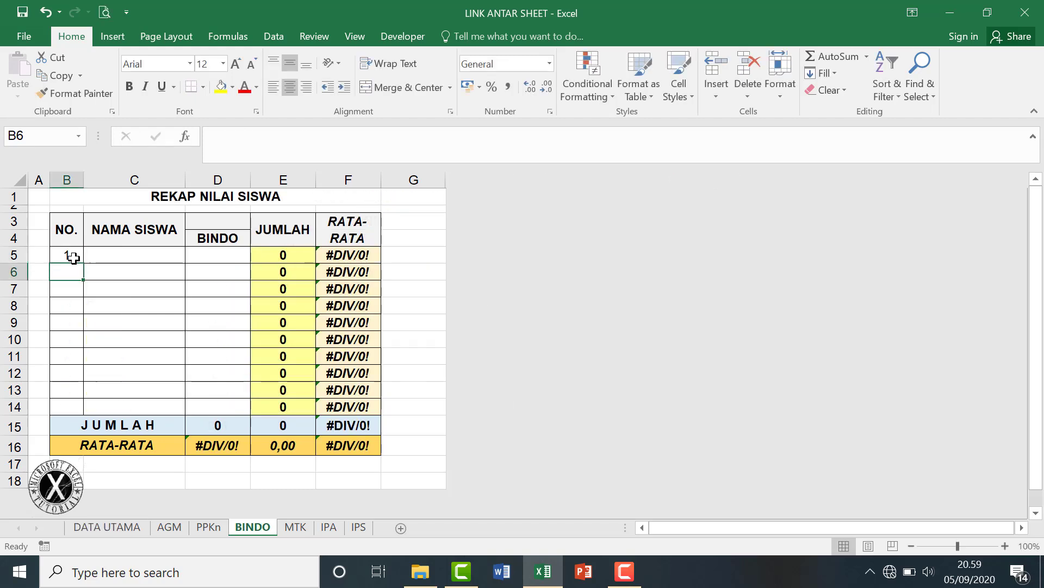
{"action": "left_click", "coordinate": [73, 257]}
{"action": "left_click_drag", "start_coordinate": [82, 265], "coordinate": [185, 414]}
{"action": "left_click_drag", "start_coordinate": [143, 256], "coordinate": [147, 406]}
{"action": "left_click", "coordinate": [274, 87]}
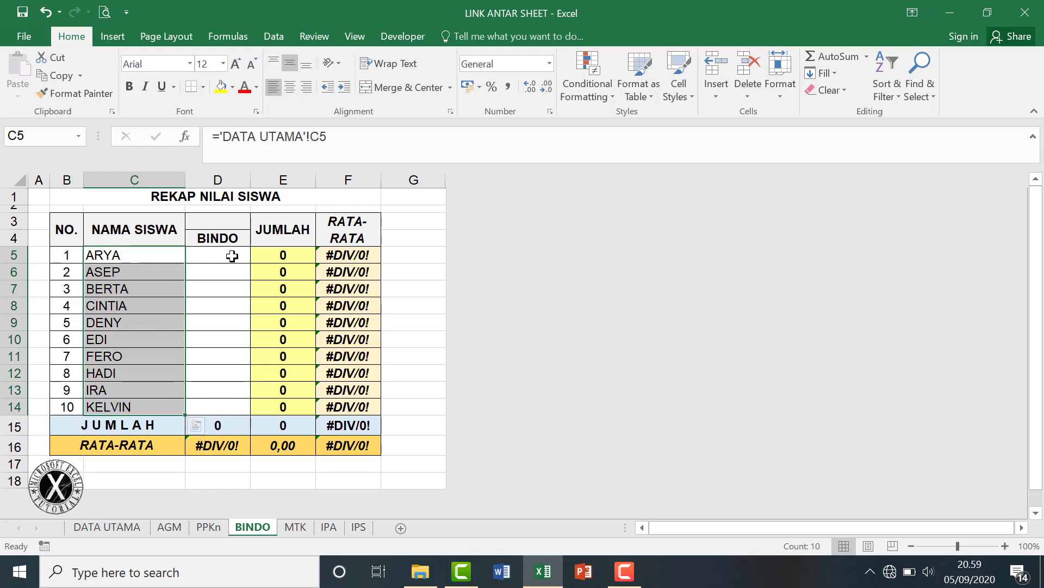
Link the BINDO scores D5:D14 to ='DATA UTAMA'!F5 onward, totalling 795.
{"action": "left_click", "coordinate": [232, 256]}
{"action": "type", "text": "="}
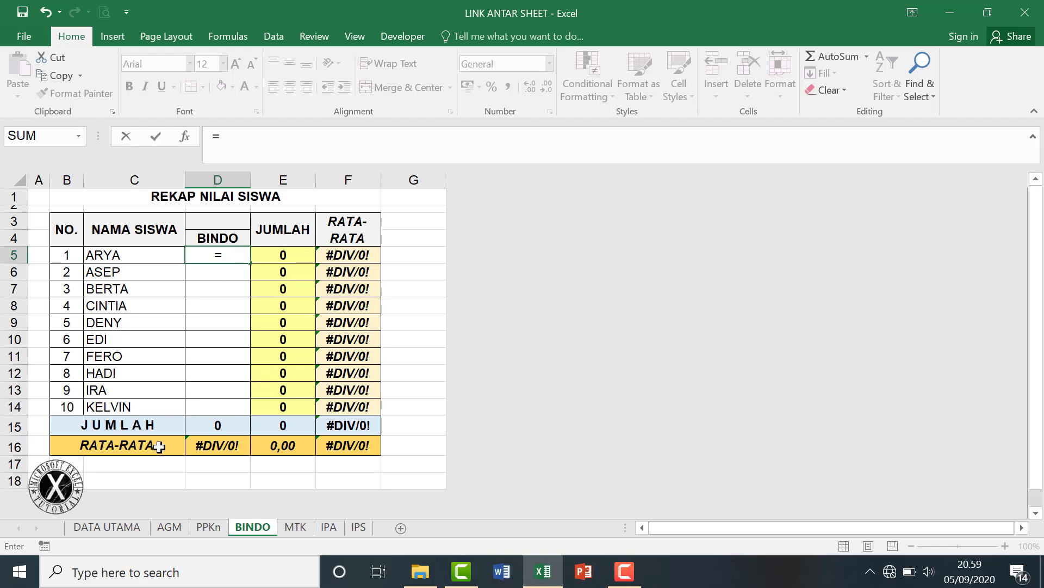
{"action": "left_click", "coordinate": [129, 529]}
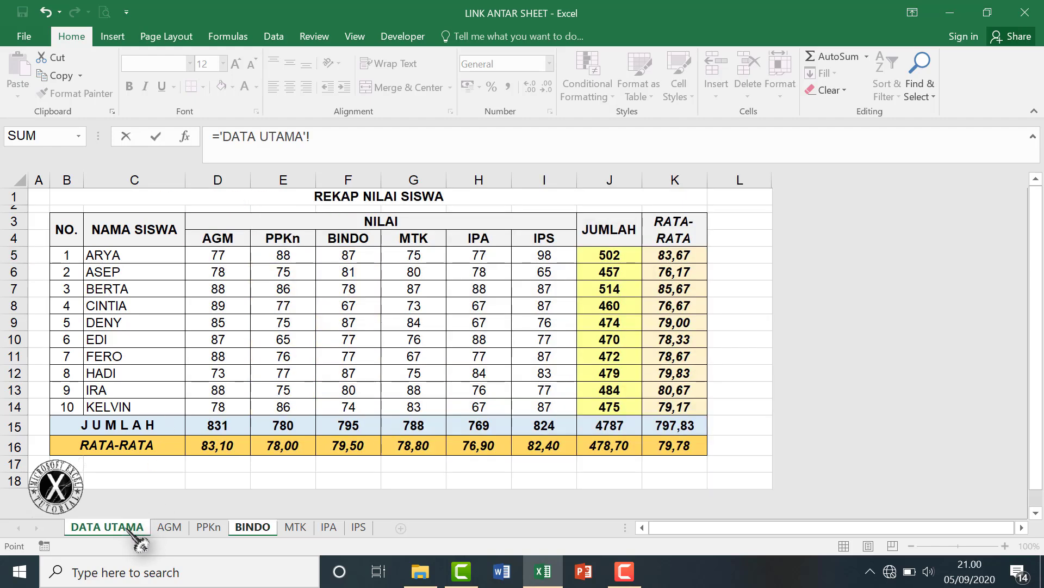
{"action": "left_click", "coordinate": [360, 255]}
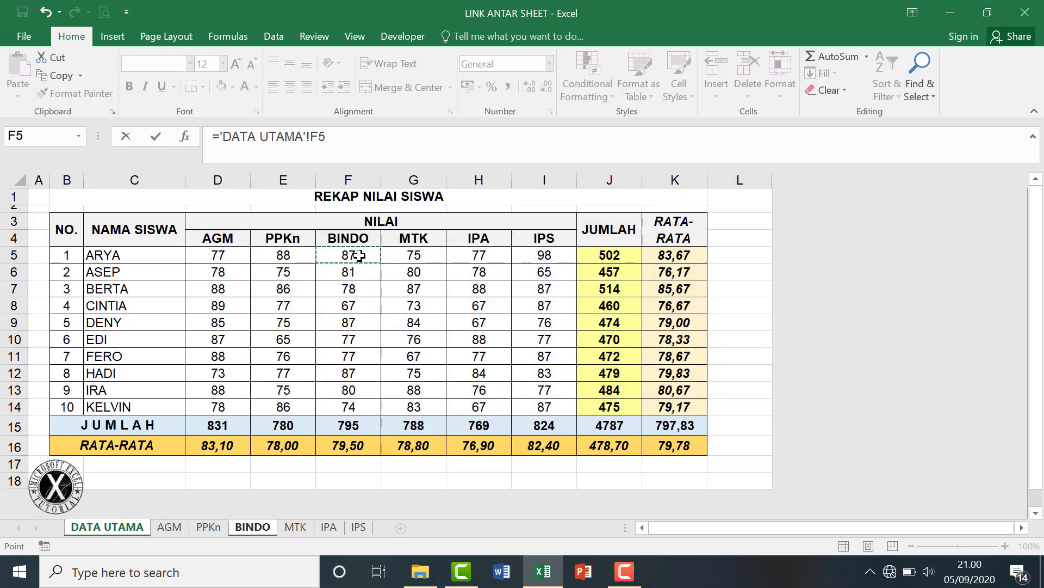
{"action": "key", "text": "Return"}
{"action": "left_click", "coordinate": [227, 259]}
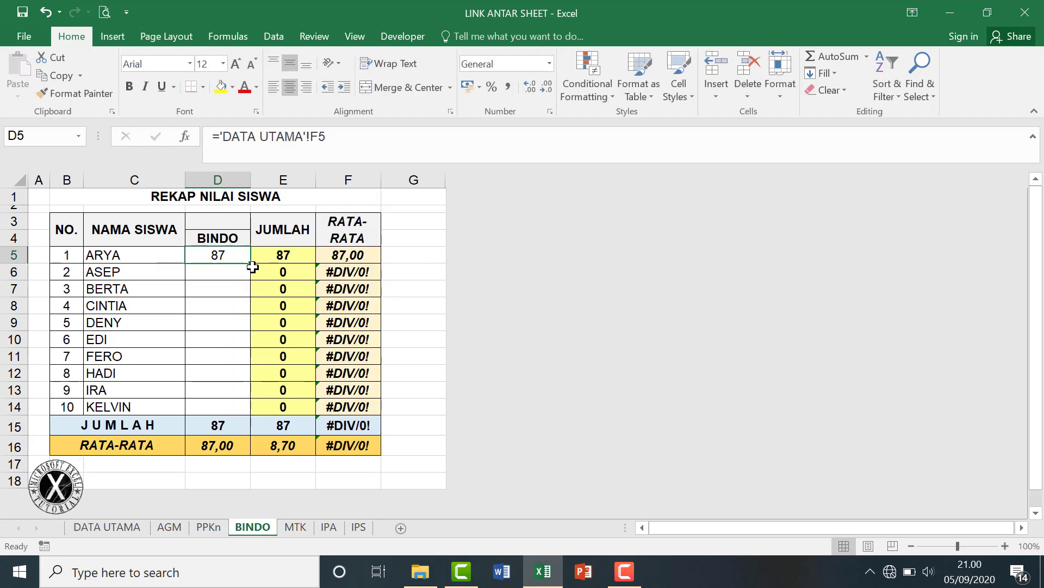
{"action": "left_click_drag", "start_coordinate": [250, 263], "coordinate": [250, 412]}
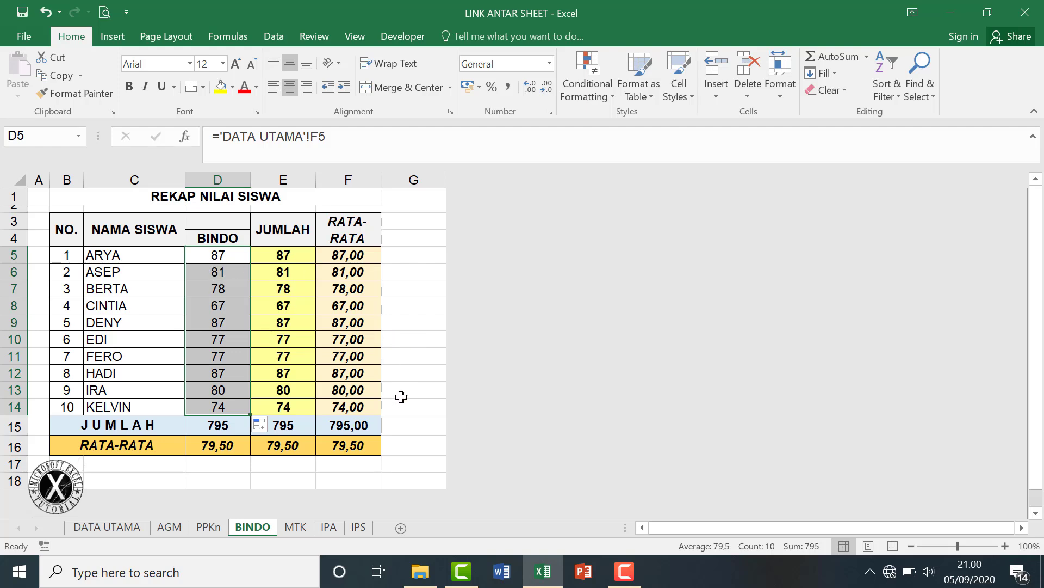
{"action": "left_click", "coordinate": [130, 531]}
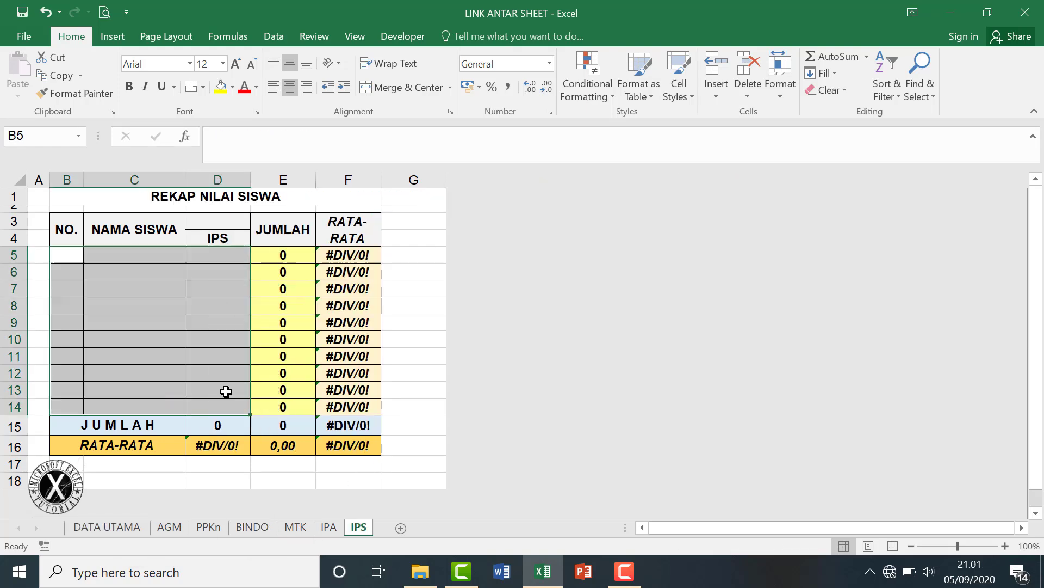
On IPS, link B5 to ='DATA UTAMA'!B5, fill through B5:C14, and left-align the names.
{"action": "left_click", "coordinate": [74, 256]}
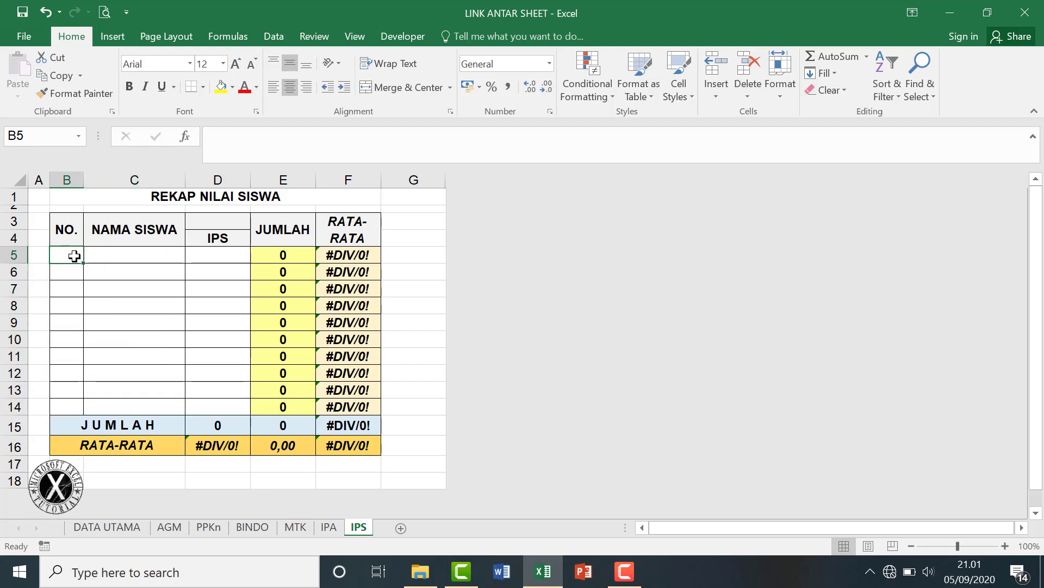
{"action": "type", "text": "="}
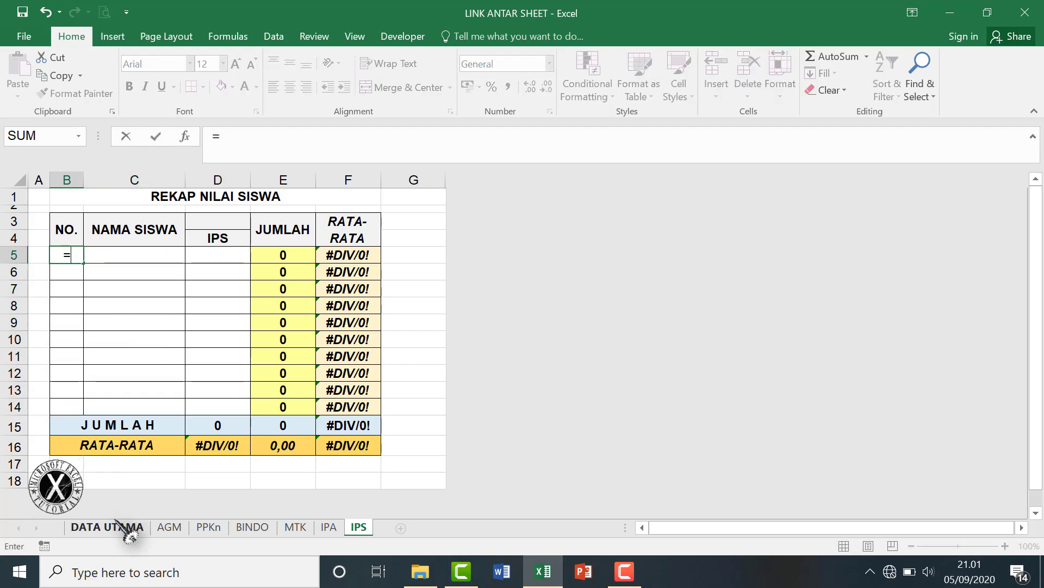
{"action": "left_click", "coordinate": [131, 527]}
{"action": "left_click", "coordinate": [67, 257]}
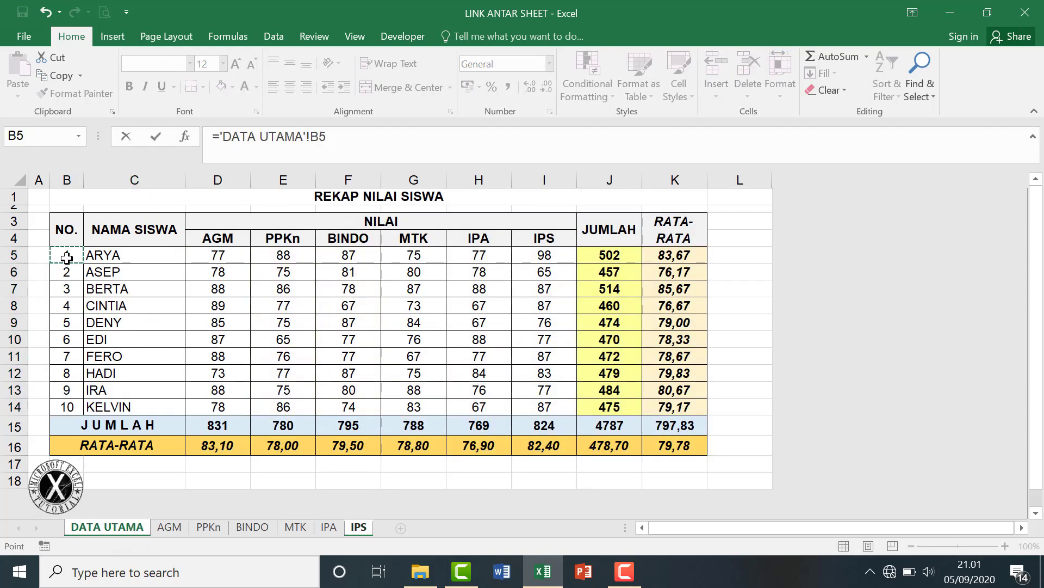
{"action": "key", "text": "Return"}
{"action": "left_click_drag", "start_coordinate": [86, 264], "coordinate": [171, 383]}
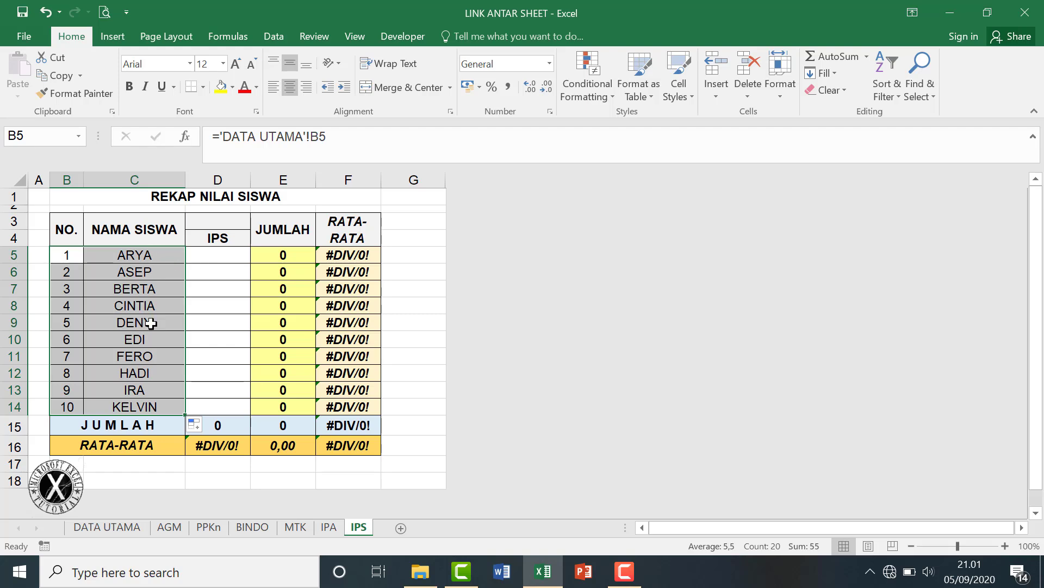
{"action": "left_click_drag", "start_coordinate": [134, 255], "coordinate": [152, 403]}
{"action": "left_click", "coordinate": [273, 87]}
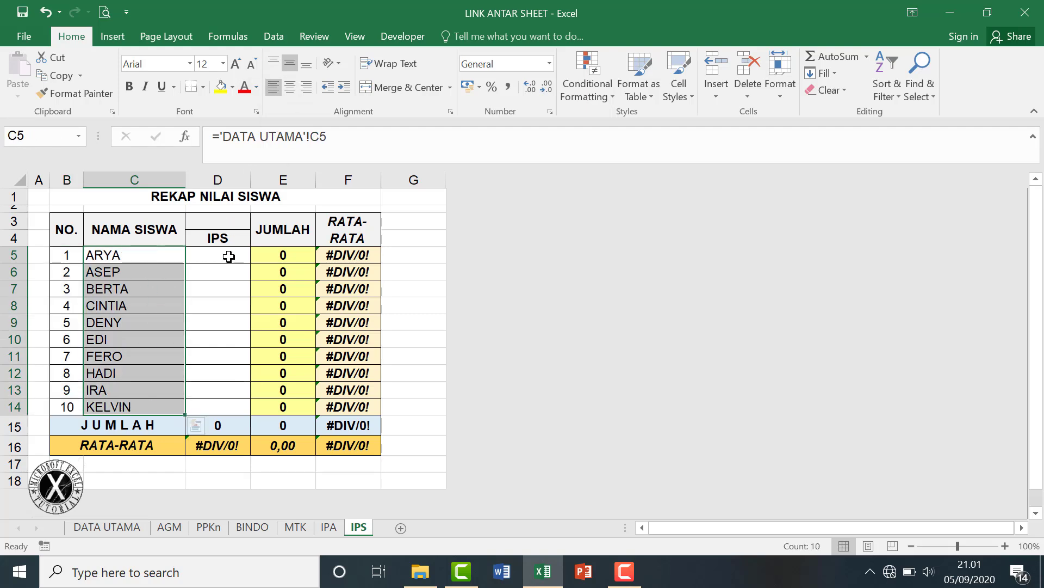
Link the IPS scores D5:D14 to ='DATA UTAMA'!I5 onward, totalling 824, and save the workbook.
{"action": "left_click", "coordinate": [229, 257]}
{"action": "type", "text": "="}
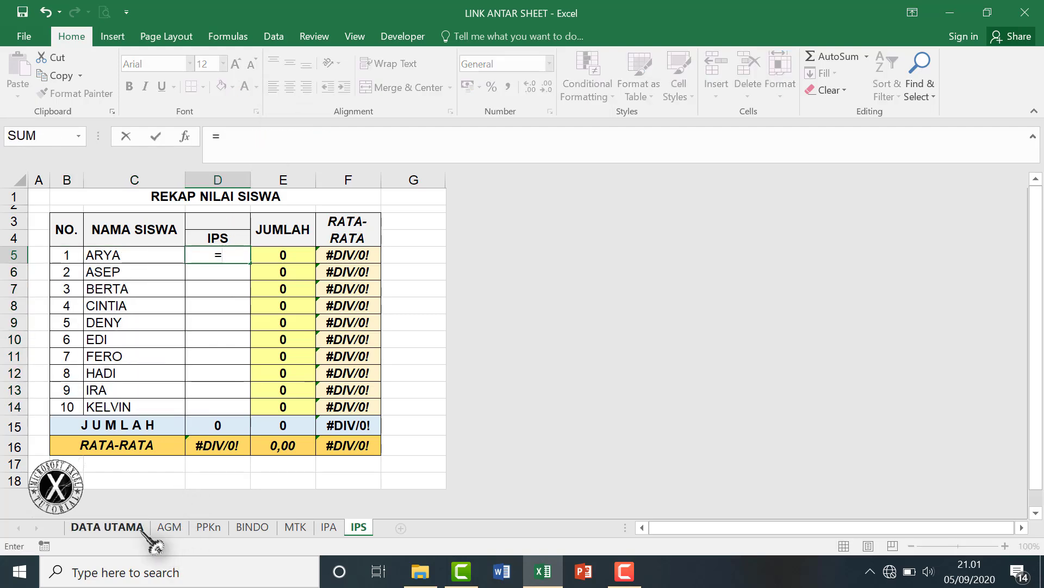
{"action": "left_click", "coordinate": [142, 529]}
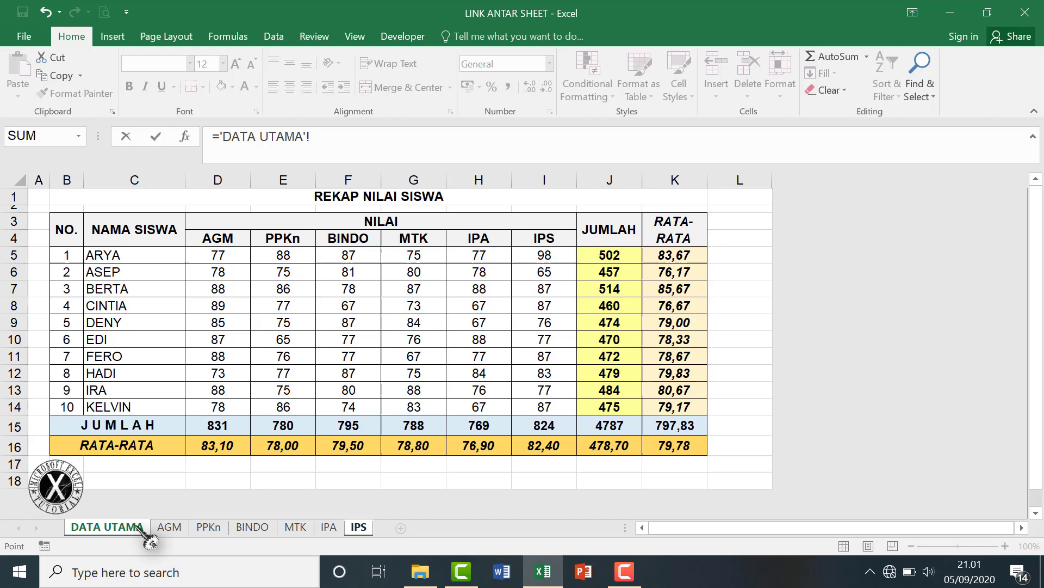
{"action": "left_click", "coordinate": [537, 255]}
{"action": "key", "text": "Return"}
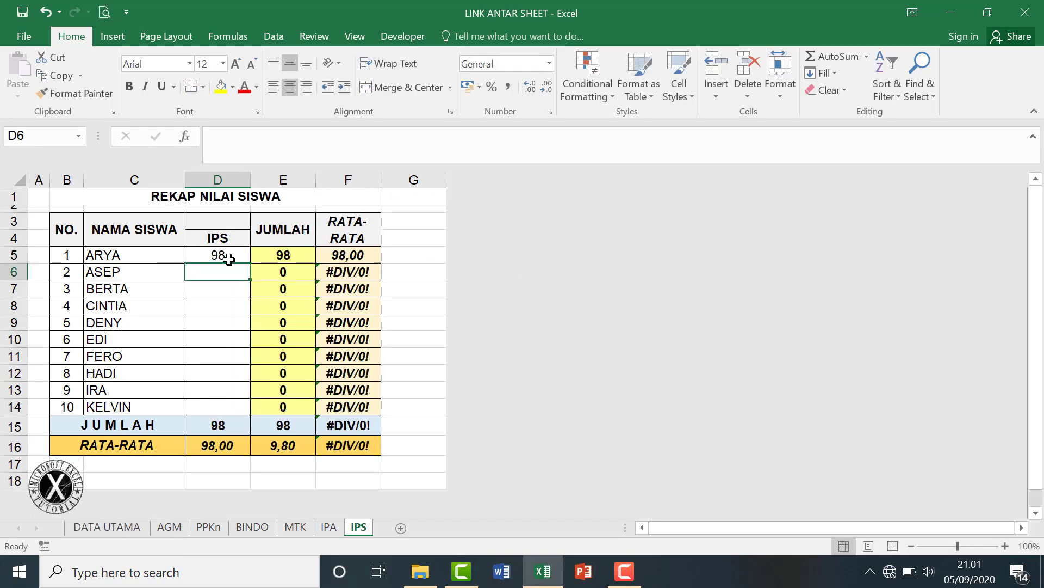
{"action": "left_click", "coordinate": [229, 258]}
{"action": "left_click_drag", "start_coordinate": [252, 264], "coordinate": [249, 409]}
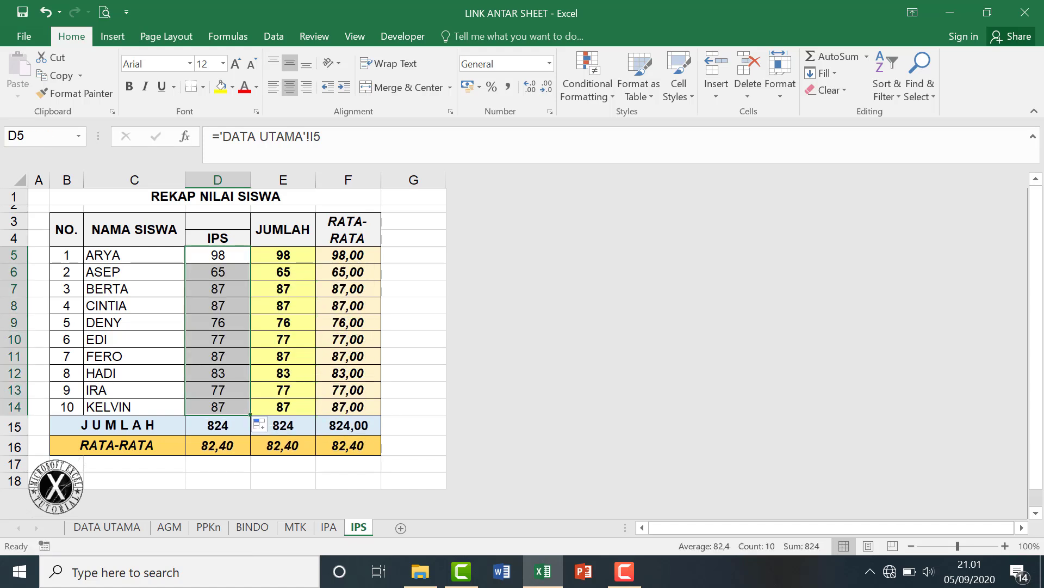
{"action": "key", "text": "ctrl+s"}
Set every AGM score in DATA UTAMA D5:D14 to 90.
{"action": "left_click", "coordinate": [125, 531]}
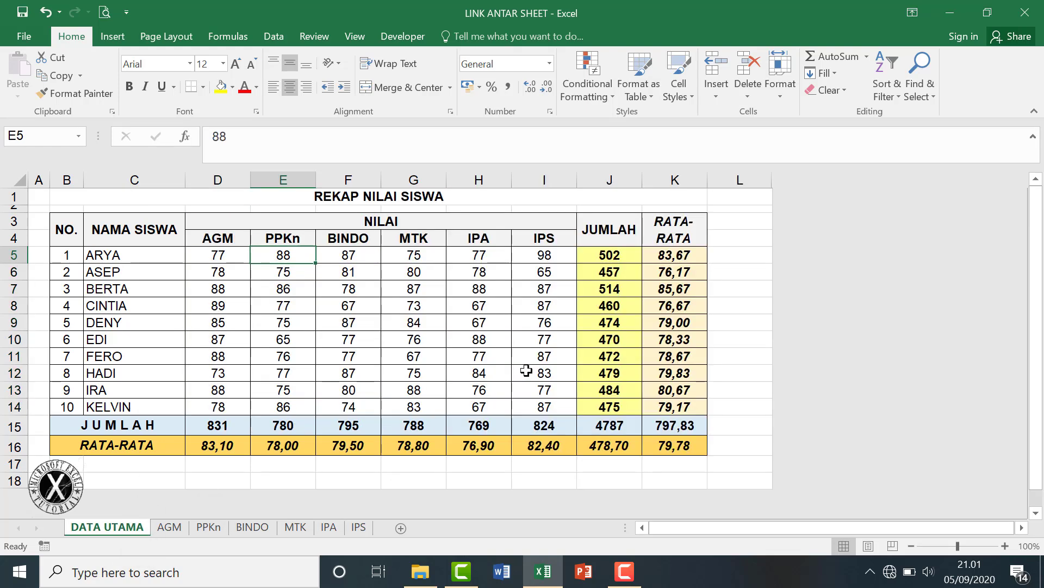
{"action": "left_click", "coordinate": [222, 255]}
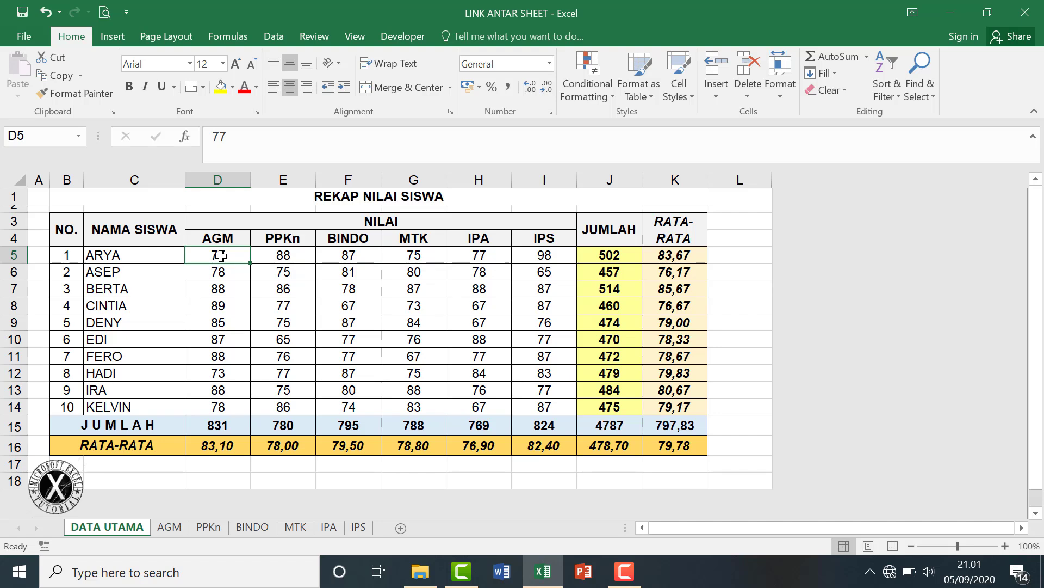
{"action": "type", "text": "90"}
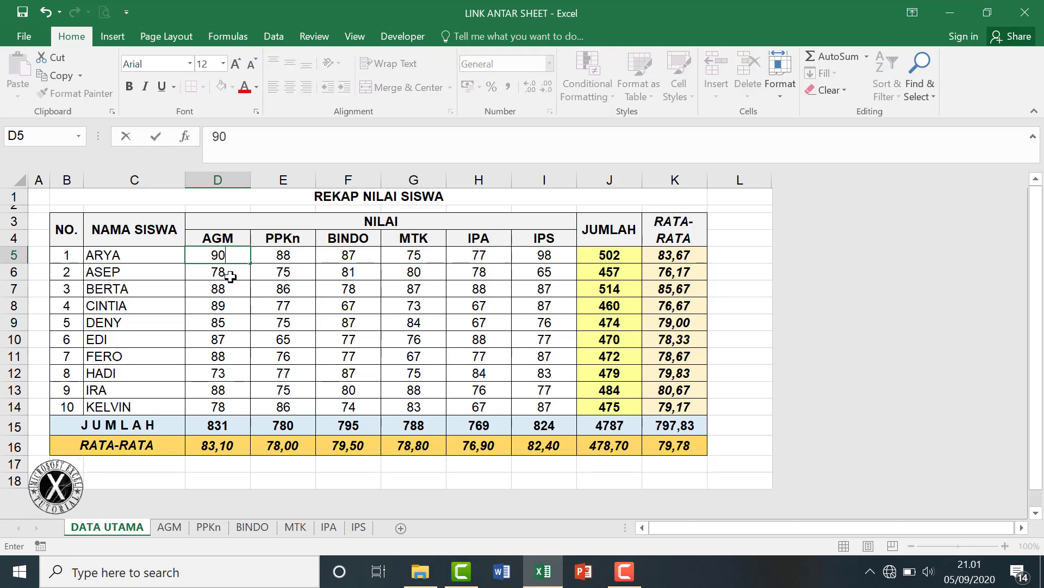
{"action": "left_click", "coordinate": [232, 290]}
{"action": "left_click_drag", "start_coordinate": [223, 256], "coordinate": [234, 414]}
{"action": "type", "text": "9"}
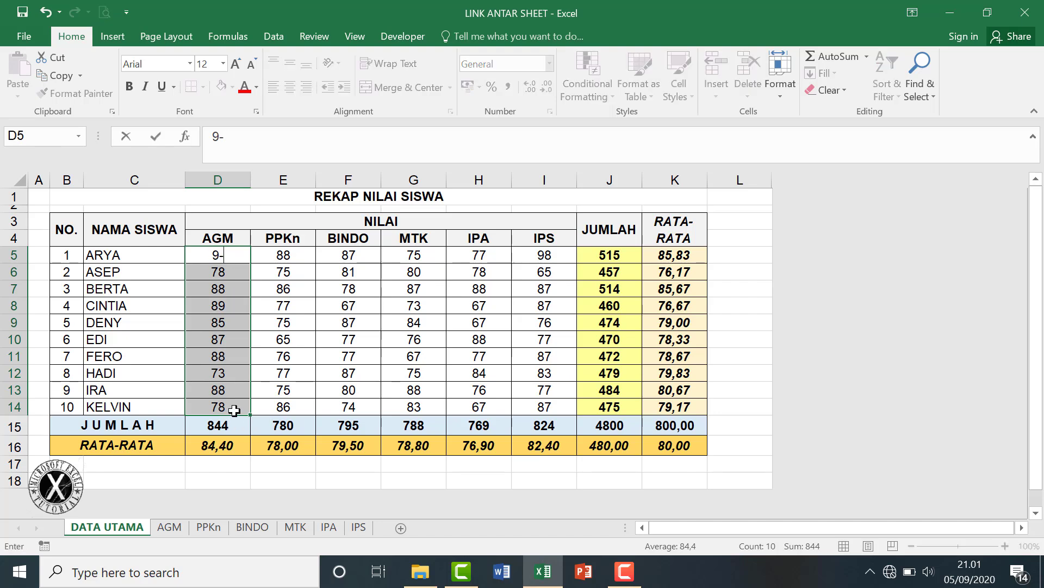
{"action": "type", "text": "0"}
{"action": "key", "text": "ctrl+Return"}
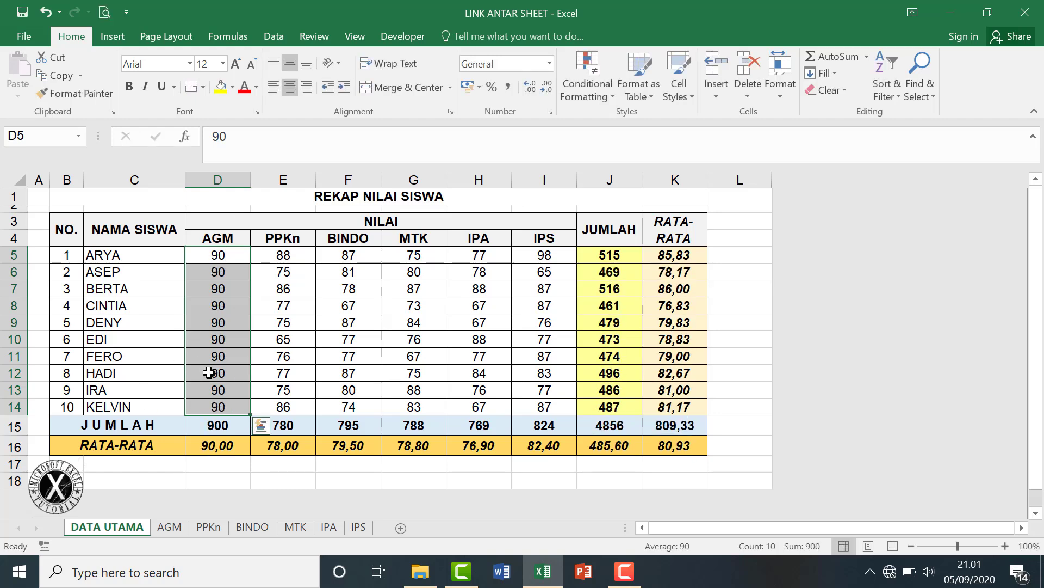
Check that the linked AGM and PPKn sheets reflect the updated master data.
{"action": "left_click", "coordinate": [172, 529]}
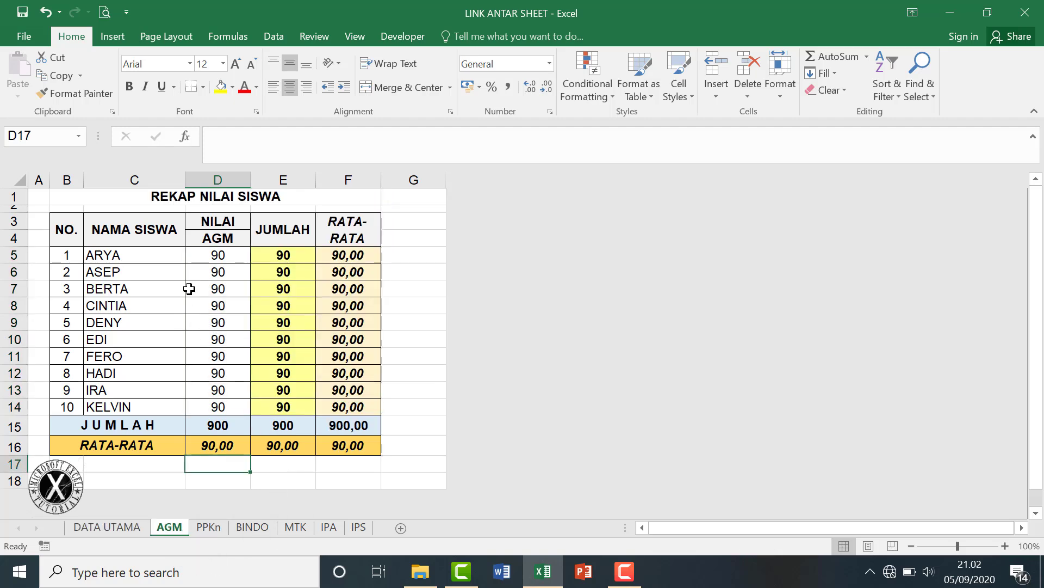
{"action": "left_click", "coordinate": [223, 532]}
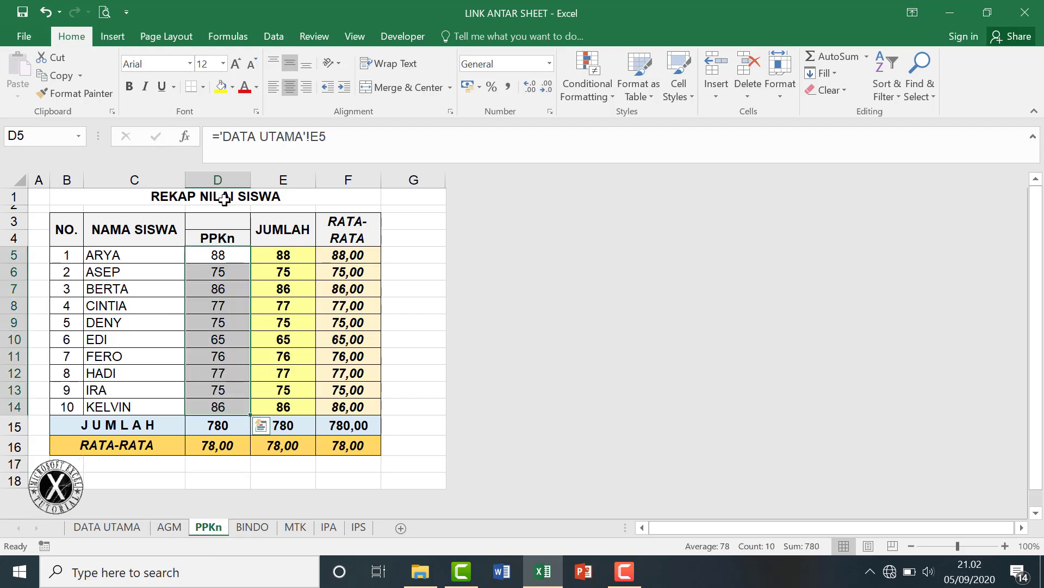
{"action": "left_click", "coordinate": [115, 528]}
Set all PPKn scores E5:E14 on DATA UTAMA to 88 and verify the PPKn sheet.
{"action": "left_click_drag", "start_coordinate": [283, 255], "coordinate": [285, 404]}
{"action": "type", "text": "88"}
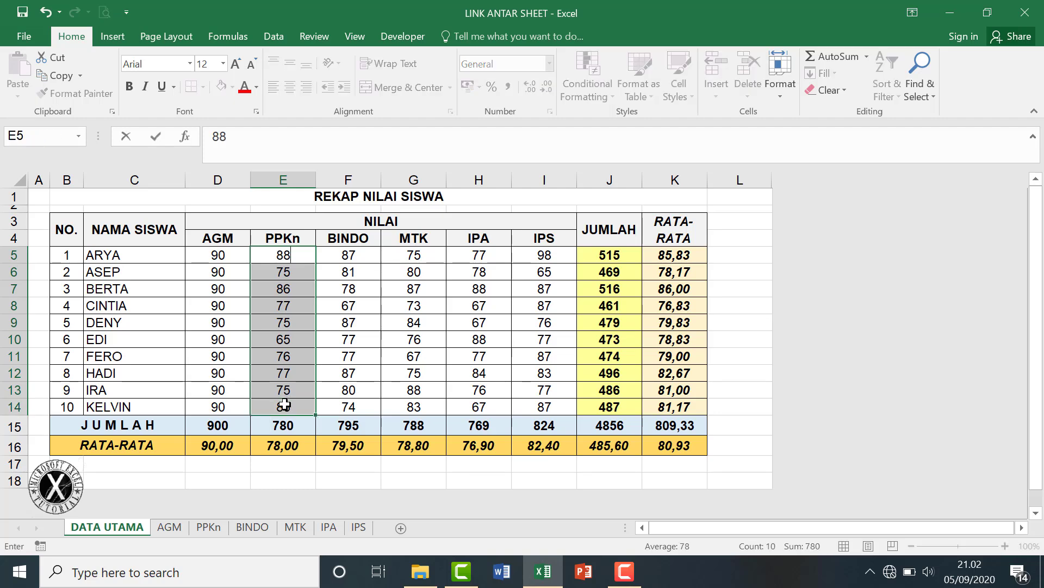
{"action": "key", "text": "ctrl+Return"}
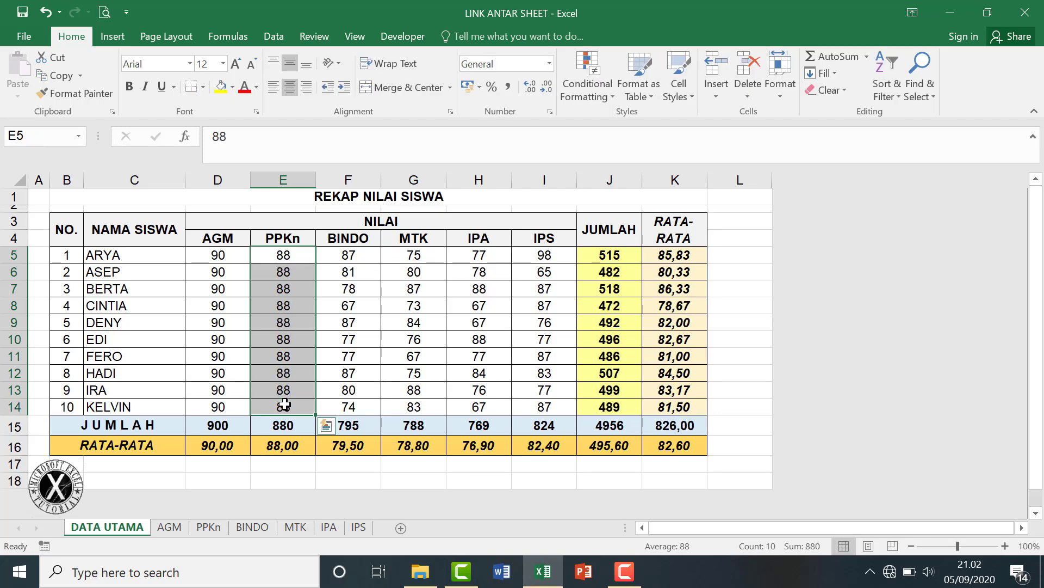
{"action": "left_click", "coordinate": [209, 526]}
{"action": "left_click", "coordinate": [217, 254]}
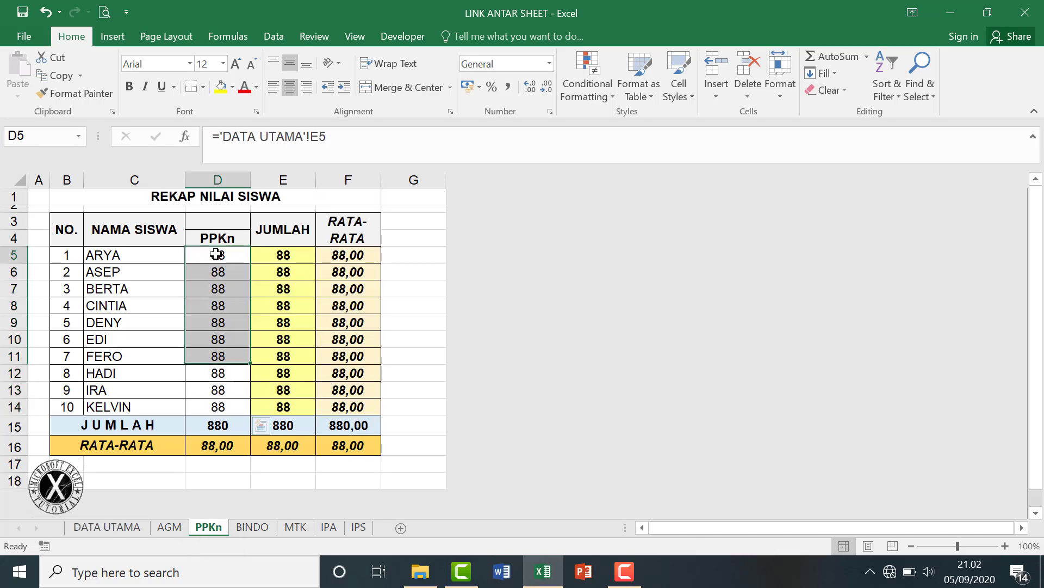
{"action": "left_click", "coordinate": [415, 374]}
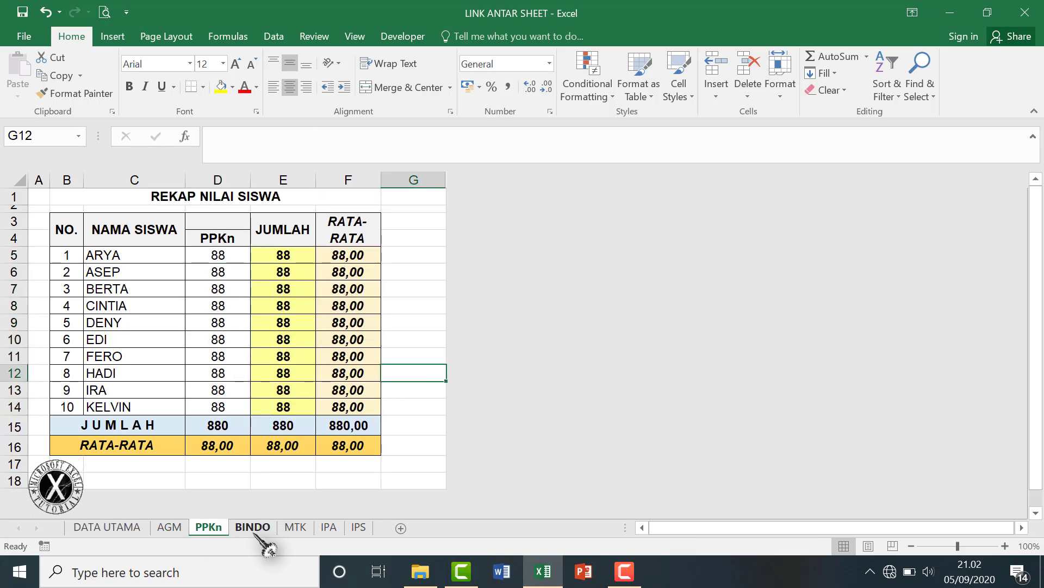
{"action": "left_click", "coordinate": [135, 528]}
Set all BINDO scores F5:F14 to 97 and verify the linked BINDO sheet shows them.
{"action": "left_click_drag", "start_coordinate": [355, 263], "coordinate": [367, 408]}
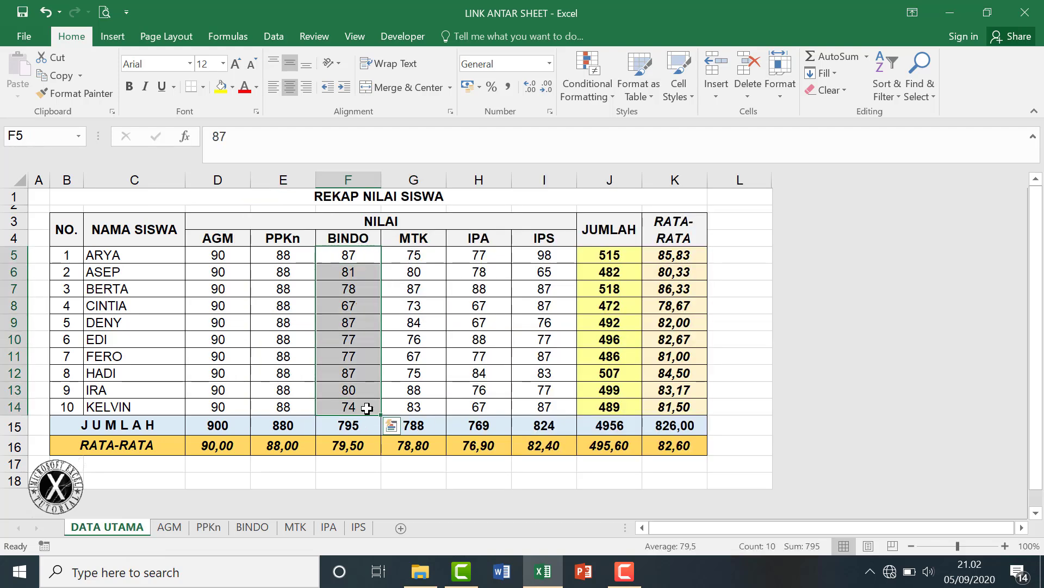
{"action": "type", "text": "97"}
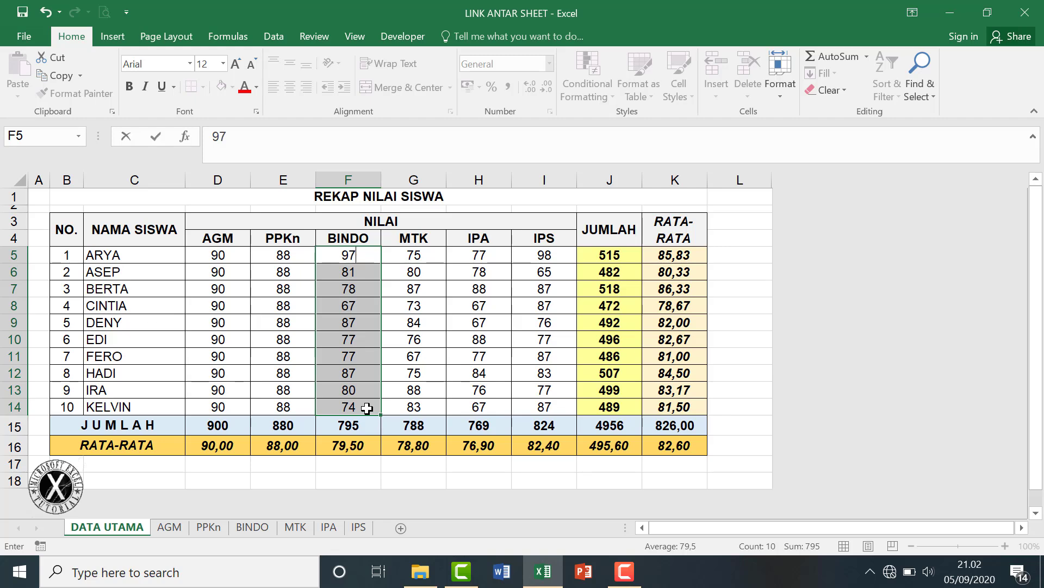
{"action": "key", "text": "ctrl+Return"}
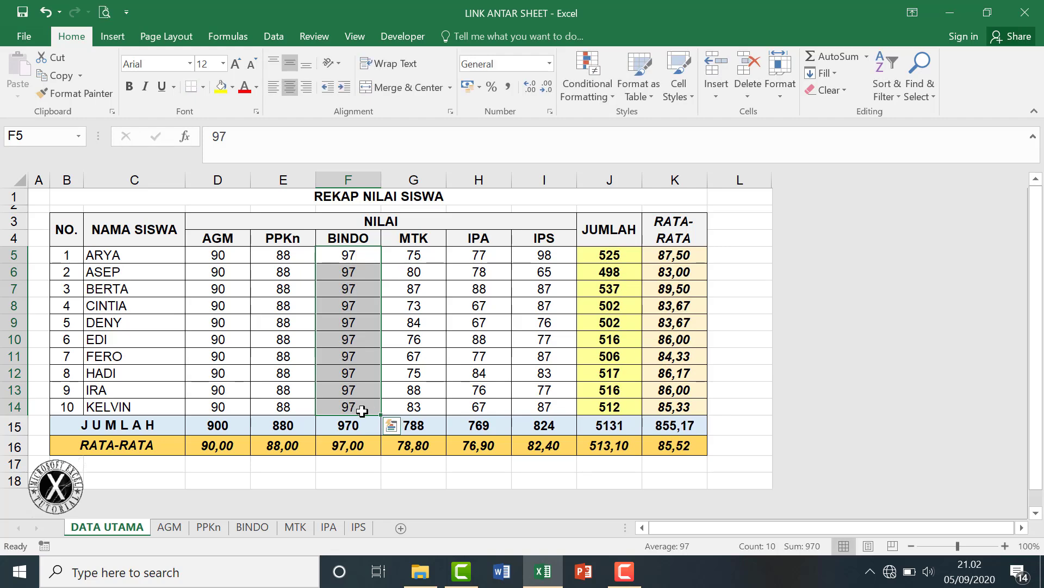
{"action": "left_click", "coordinate": [254, 528]}
{"action": "left_click", "coordinate": [415, 442]}
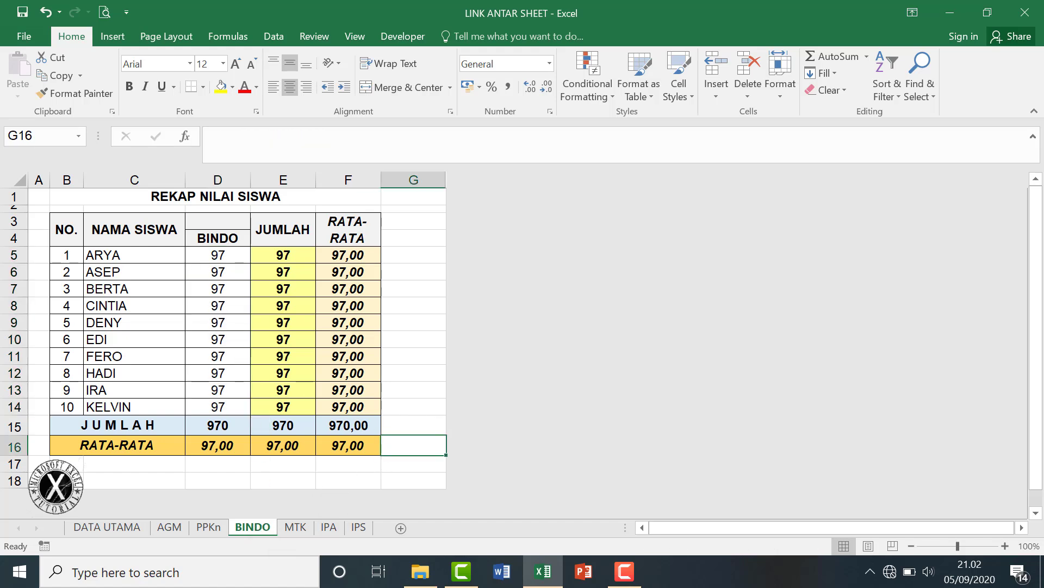
{"action": "left_click", "coordinate": [295, 531]}
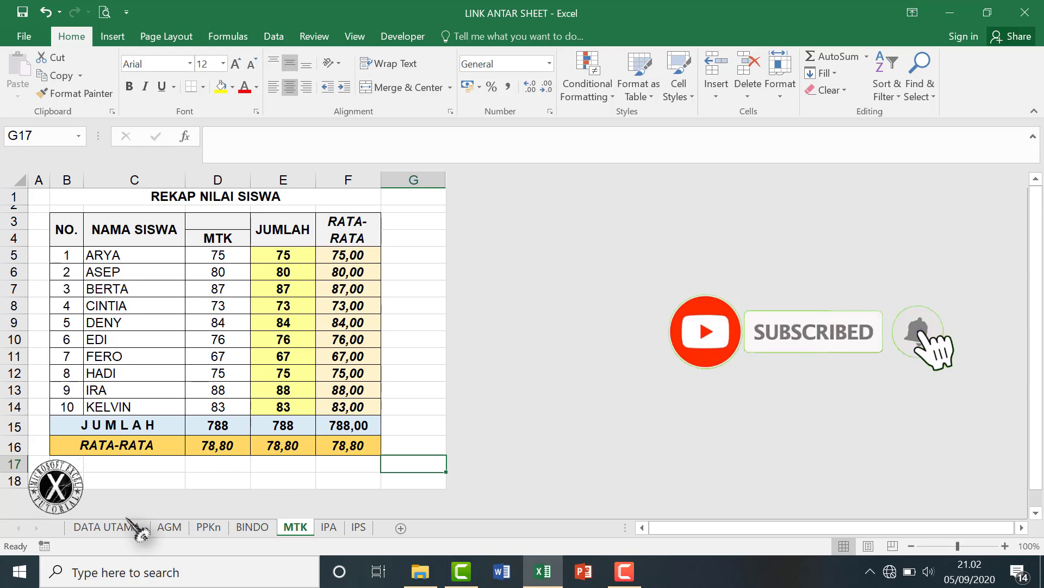
Set the MTK scores G5:G12 on DATA UTAMA to 89.
{"action": "left_click", "coordinate": [120, 527]}
{"action": "left_click", "coordinate": [423, 254]}
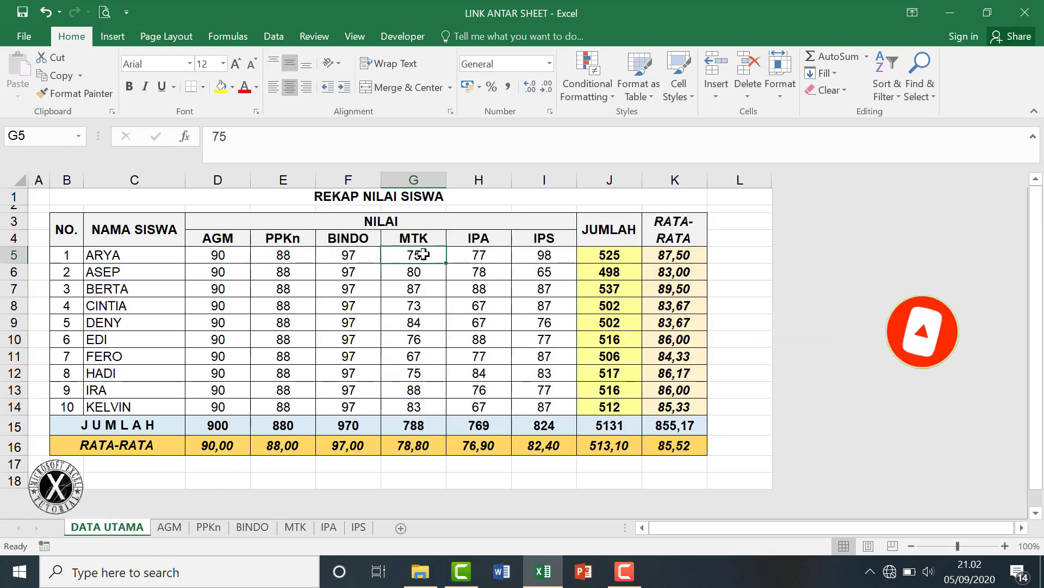
{"action": "left_click_drag", "start_coordinate": [423, 254], "coordinate": [421, 367]}
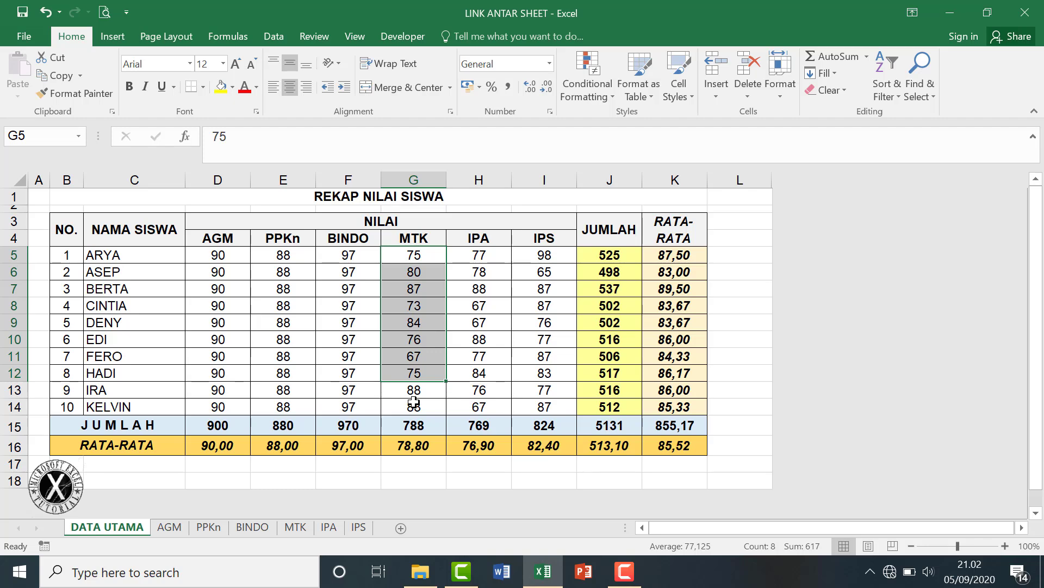
{"action": "type", "text": "89"}
{"action": "key", "text": "ctrl+Return"}
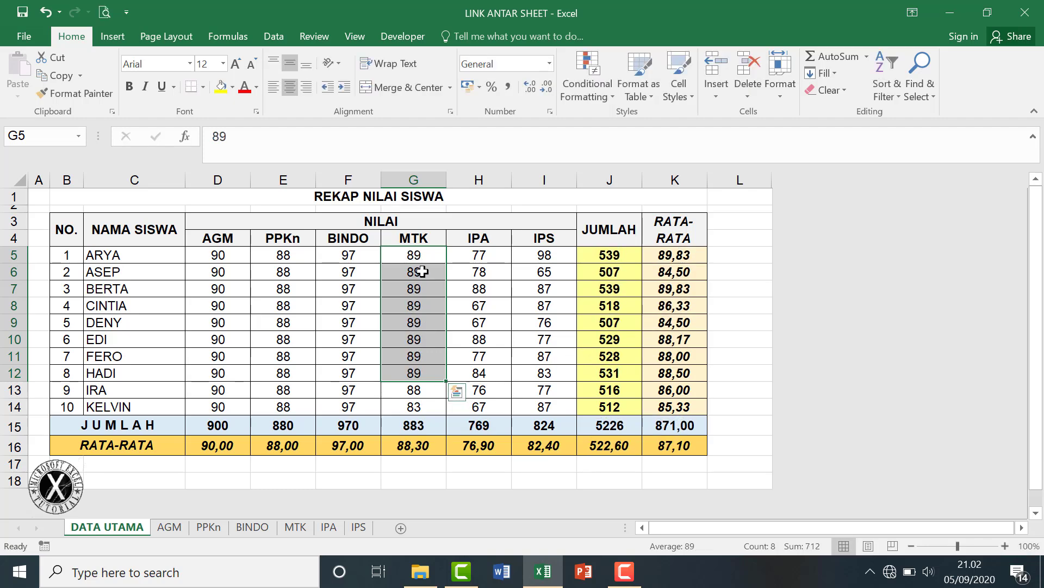
Verify the linked MTK sheet shows the new 89 scores.
{"action": "left_click", "coordinate": [296, 526]}
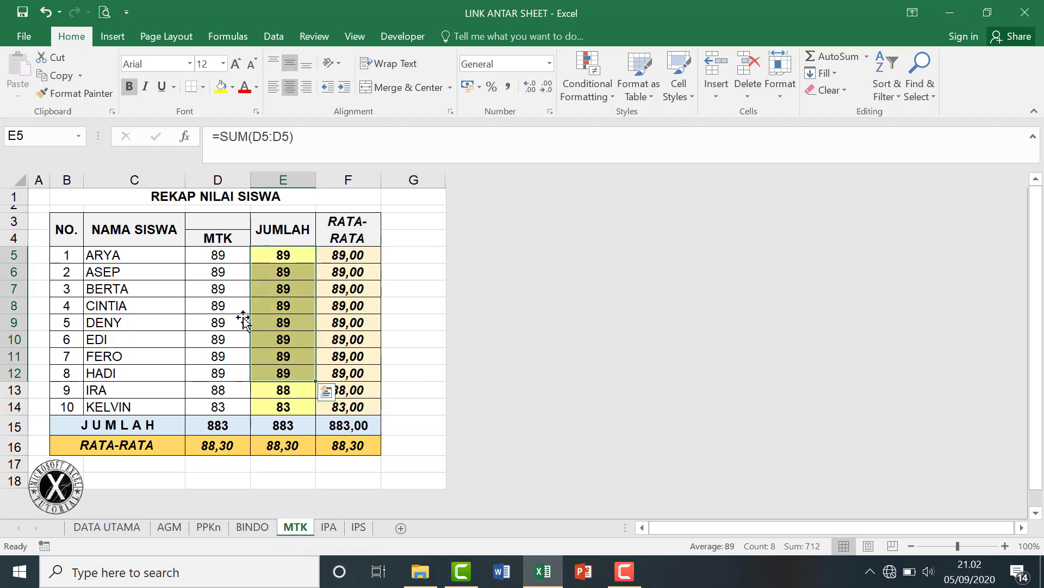
{"action": "left_click_drag", "start_coordinate": [226, 256], "coordinate": [233, 372]}
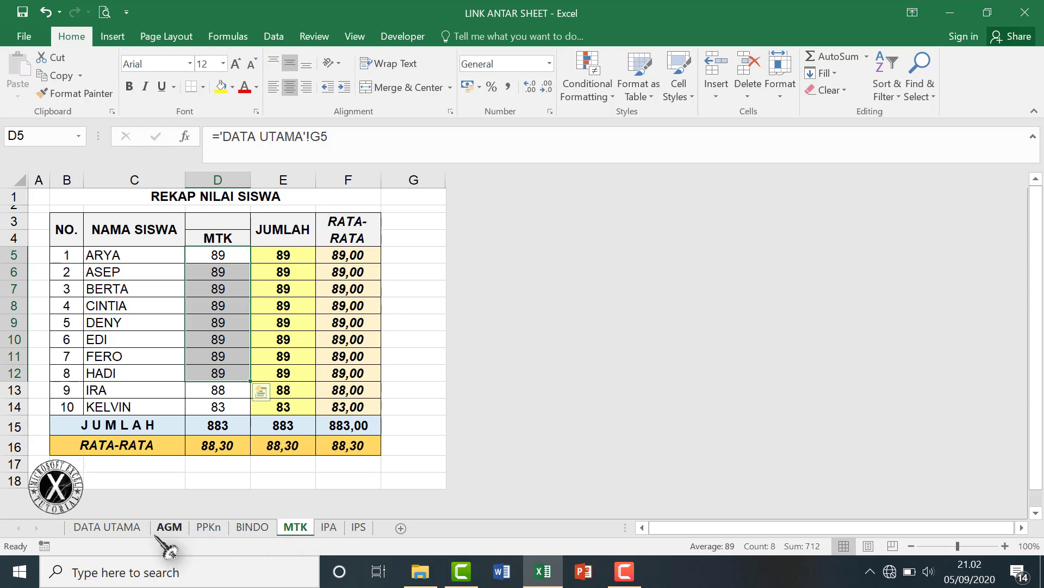
{"action": "left_click", "coordinate": [130, 528]}
{"action": "left_click", "coordinate": [493, 476]}
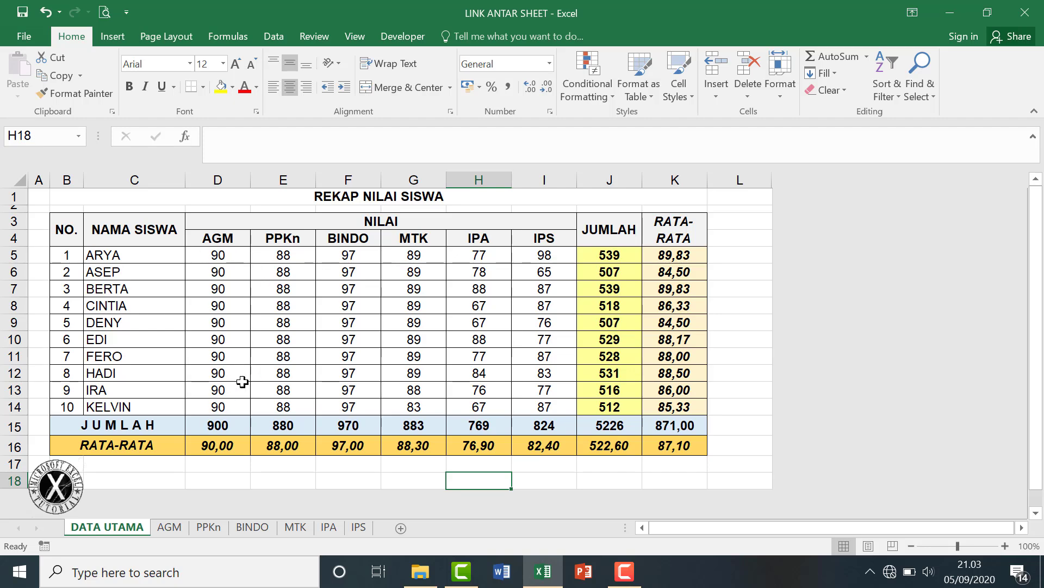
Protect the AGM sheet via Format > Protect Sheet, entering and confirming a password.
{"action": "left_click", "coordinate": [170, 526]}
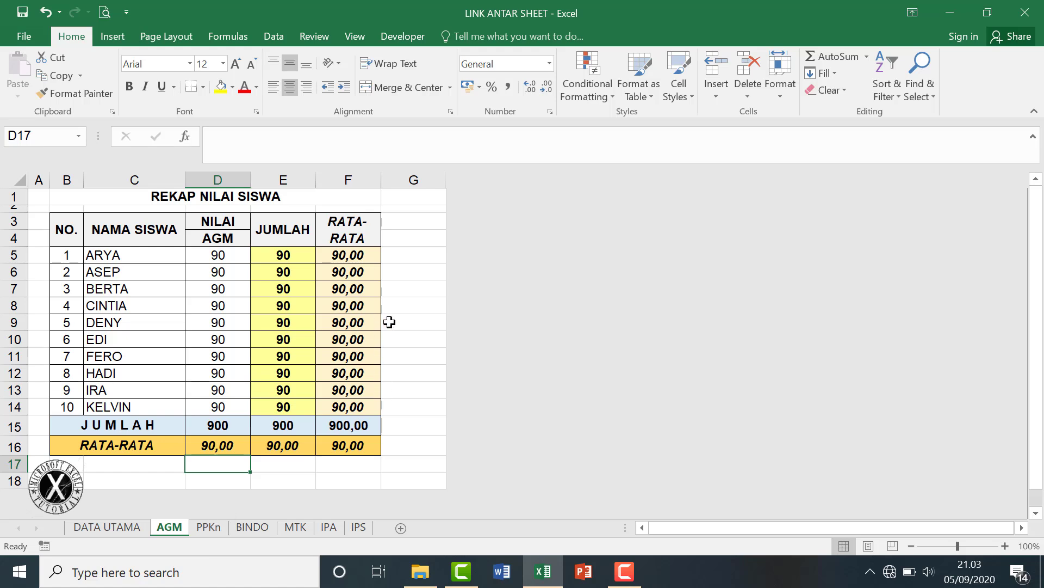
{"action": "left_click", "coordinate": [414, 342]}
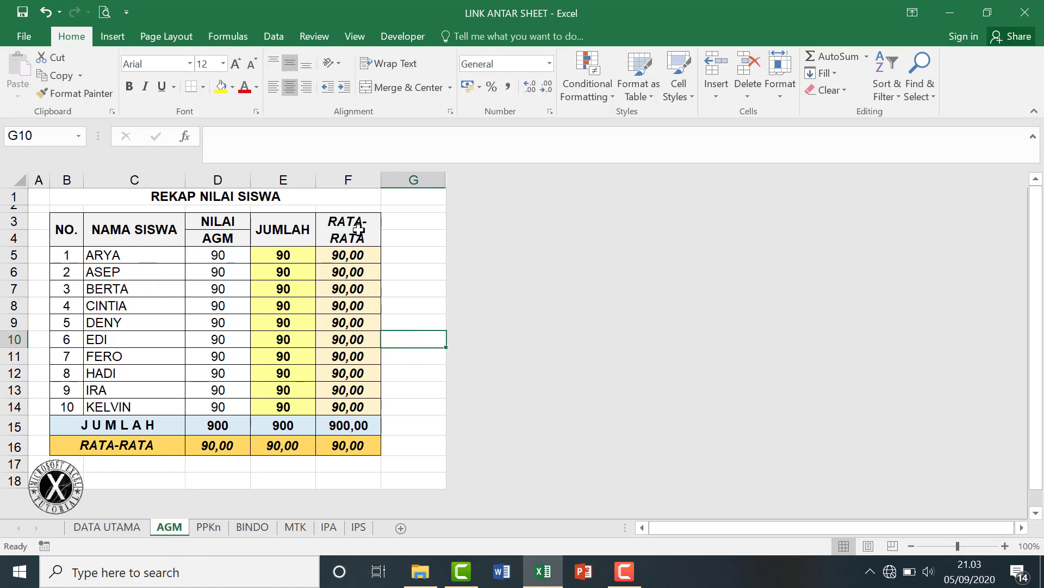
{"action": "left_click", "coordinate": [116, 532]}
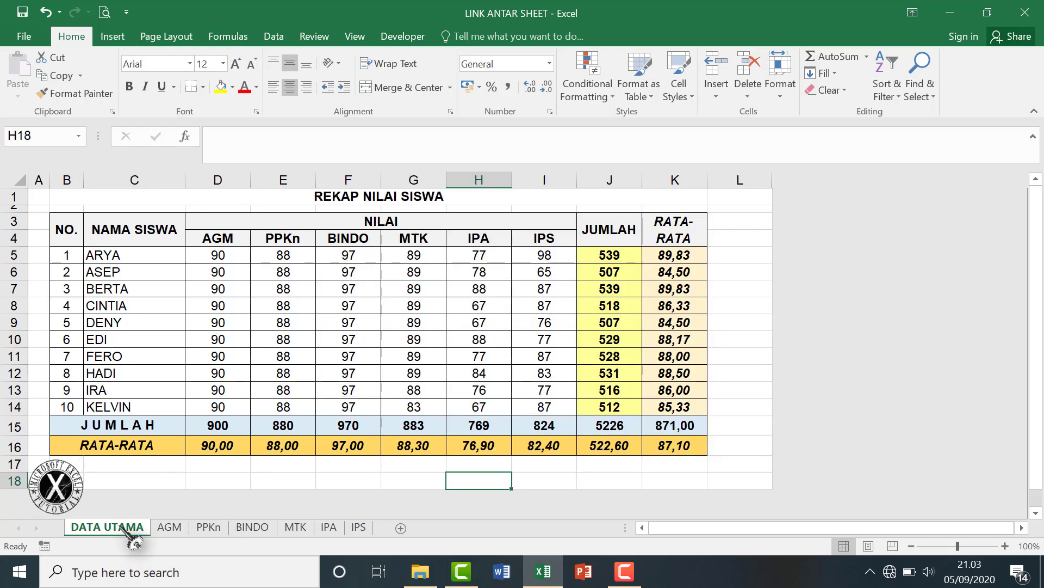
{"action": "key", "text": "ctrl+Page_Down"}
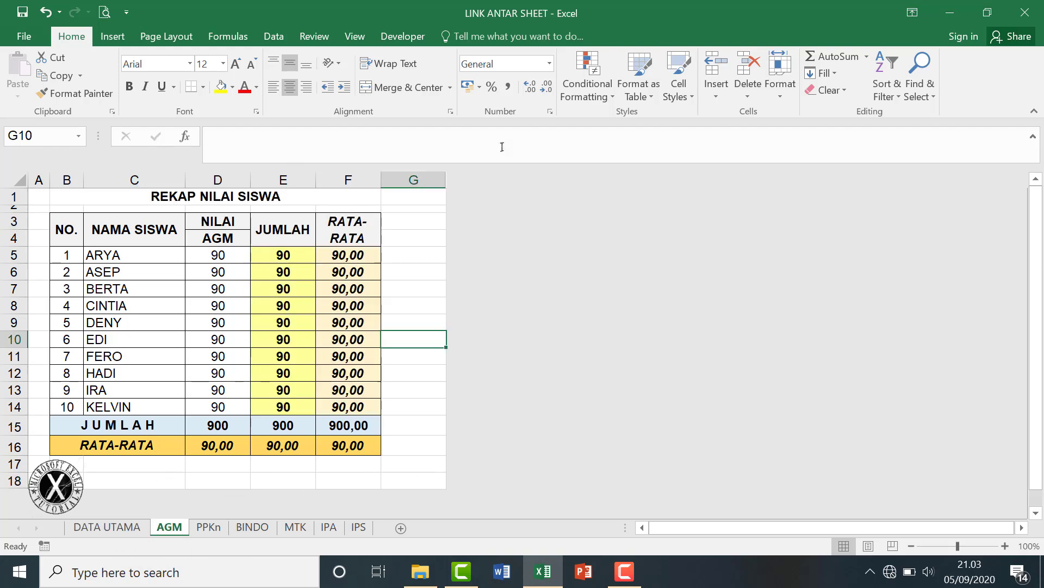
{"action": "left_click", "coordinate": [783, 76]}
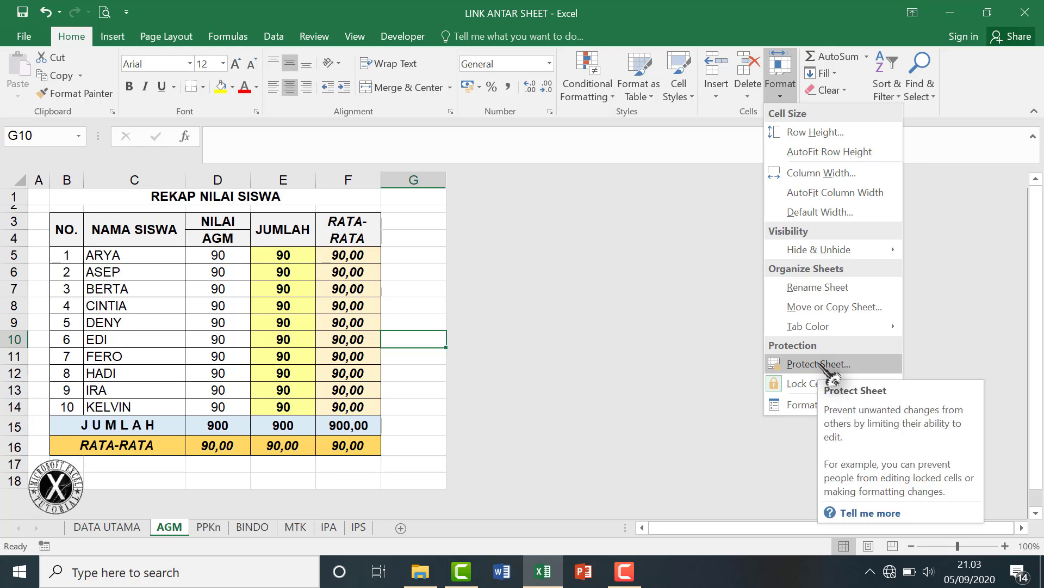
{"action": "left_click", "coordinate": [819, 364]}
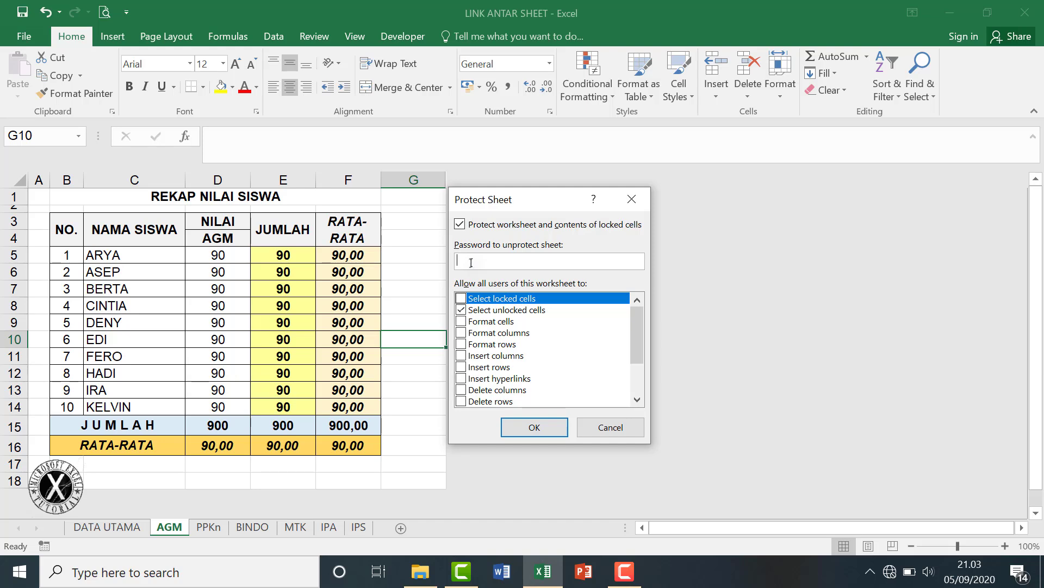
{"action": "left_click", "coordinate": [533, 427]}
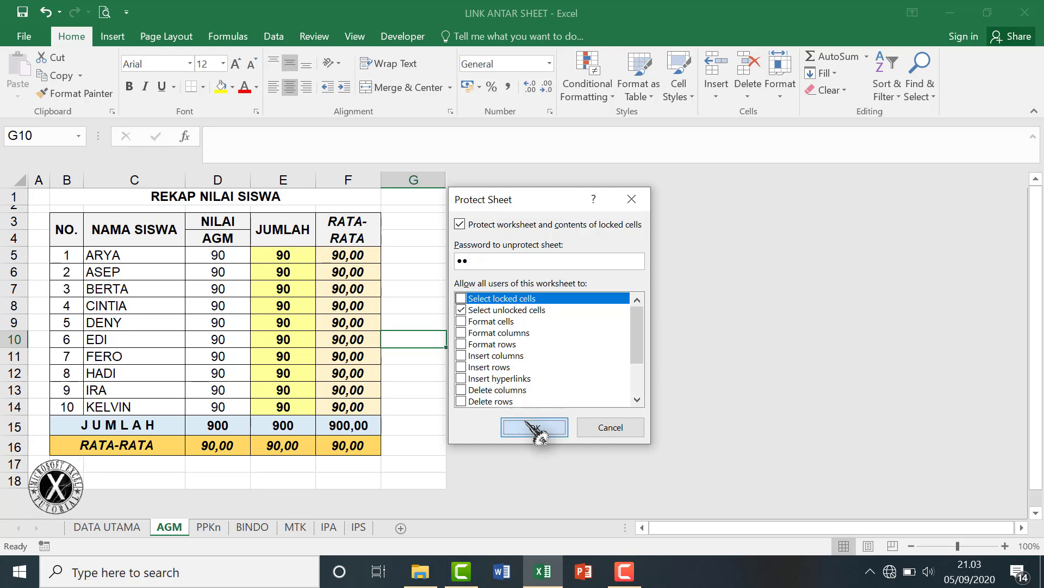
{"action": "type", "text": "••"}
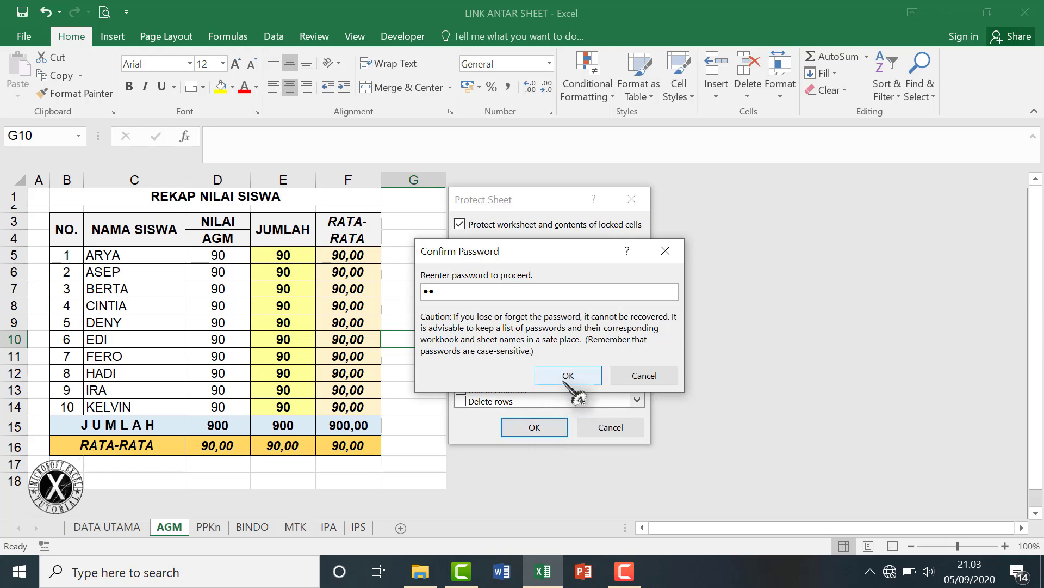
{"action": "left_click", "coordinate": [569, 376]}
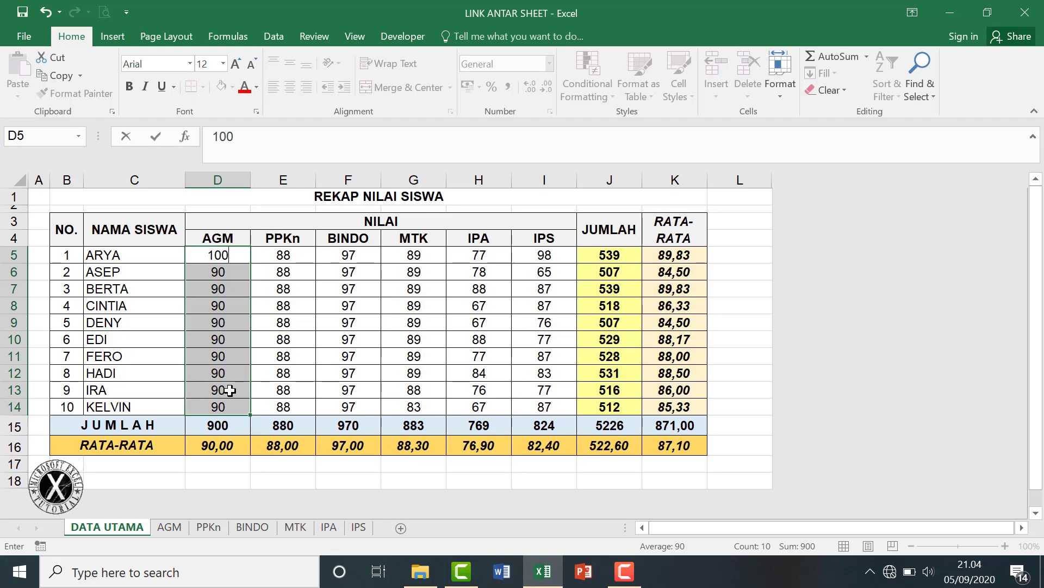
Fill 100 into all selected AGM scores and check them on the protected AGM sheet.
{"action": "key", "text": "ctrl+Return"}
{"action": "left_click", "coordinate": [171, 528]}
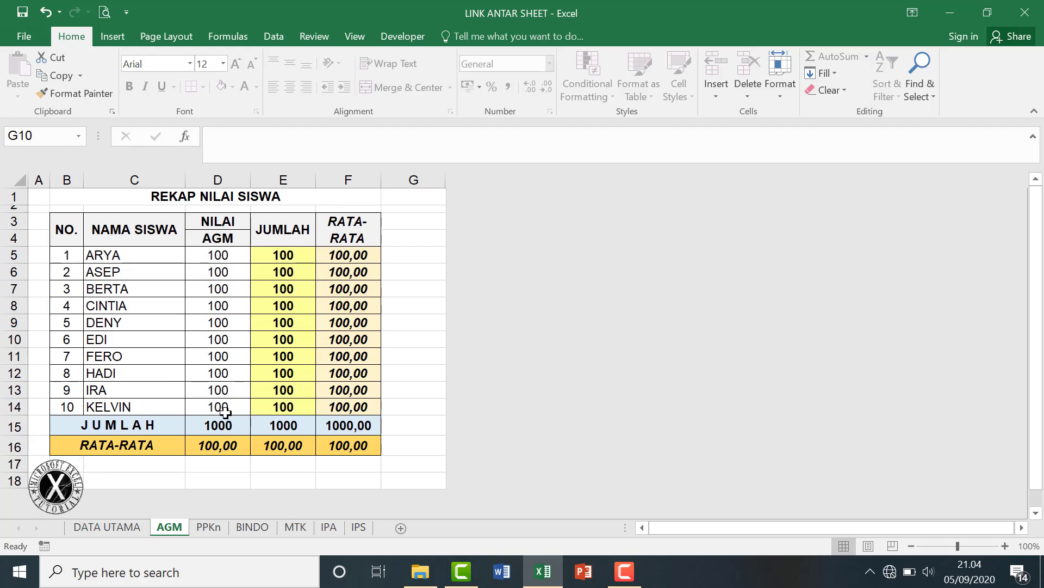
{"action": "left_click", "coordinate": [107, 528]}
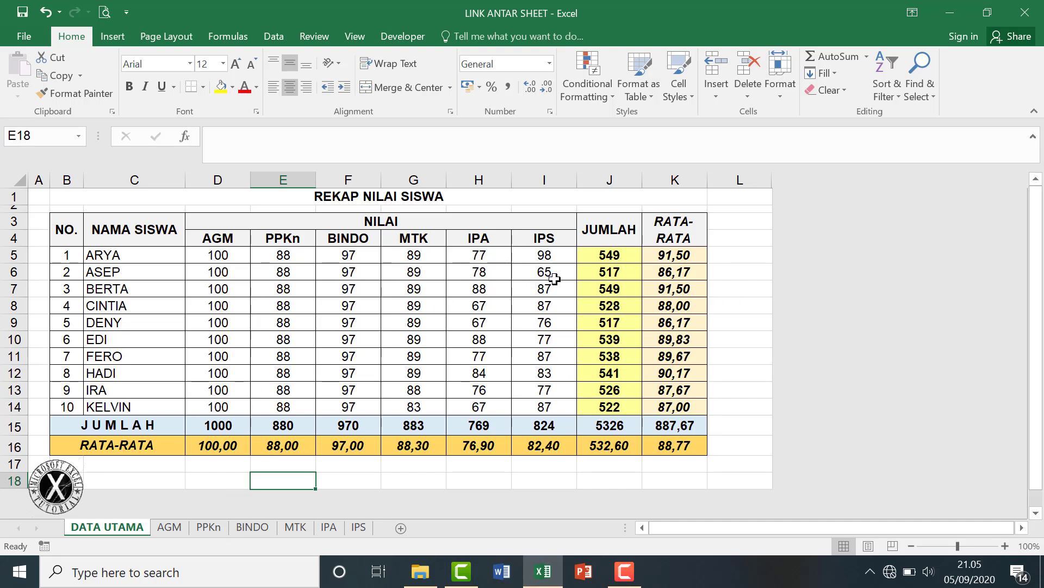
Insert a blank worksheet before DATA UTAMA and name it HOME.
{"action": "right_click", "coordinate": [111, 530]}
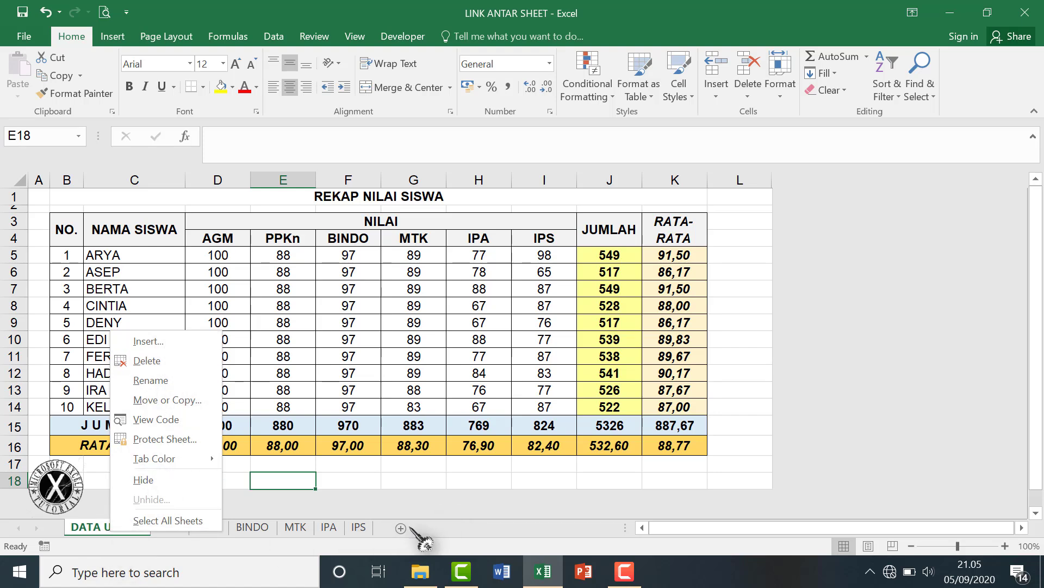
{"action": "left_click", "coordinate": [456, 498]}
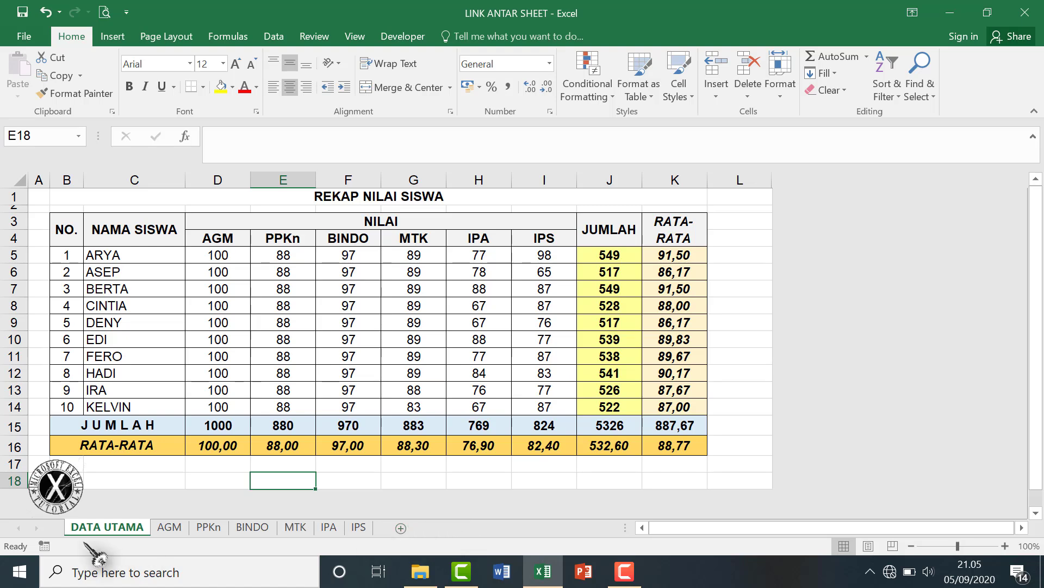
{"action": "right_click", "coordinate": [111, 539]}
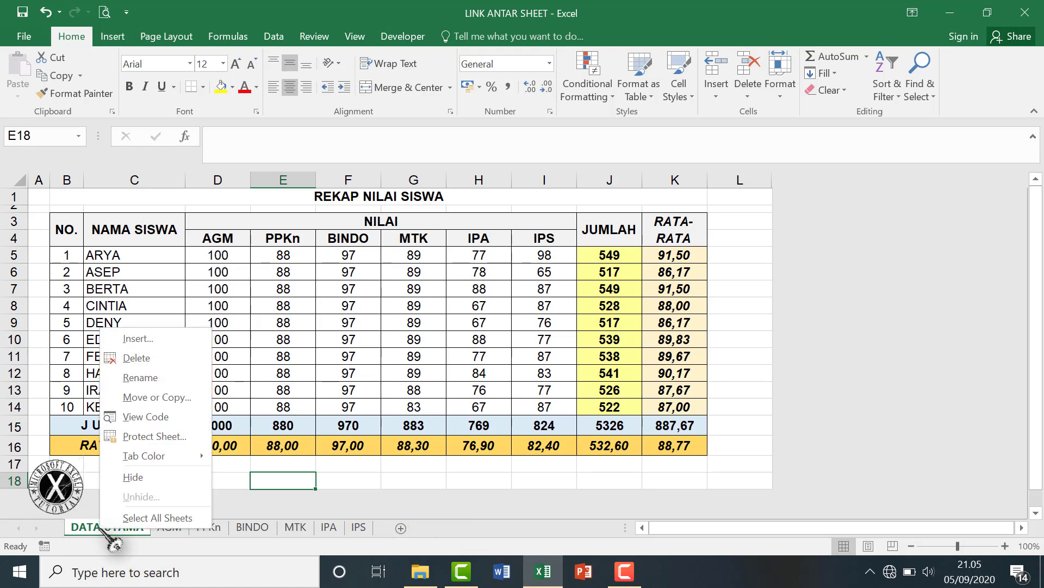
{"action": "left_click", "coordinate": [136, 339]}
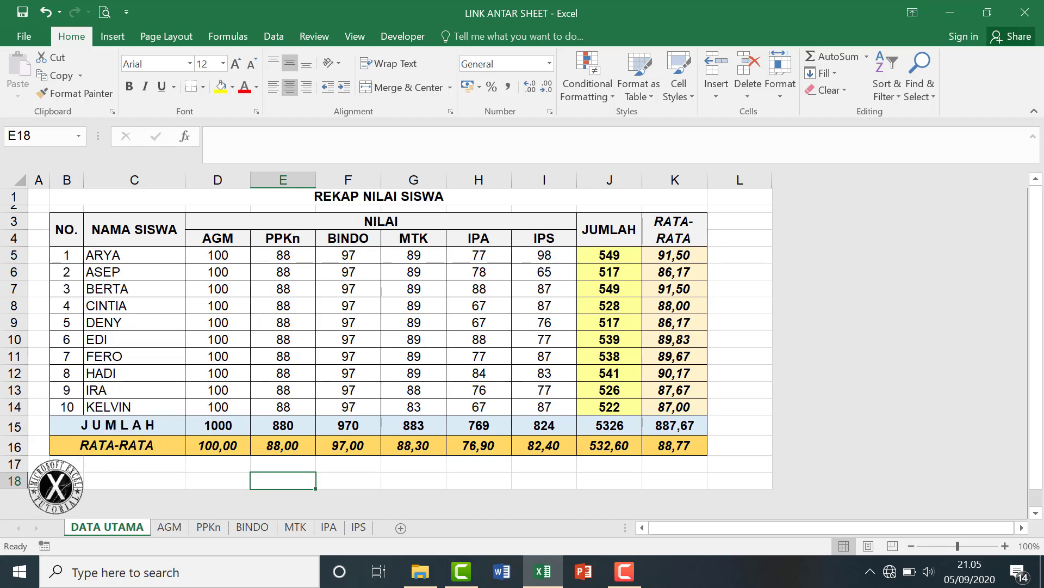
{"action": "left_click", "coordinate": [366, 462]}
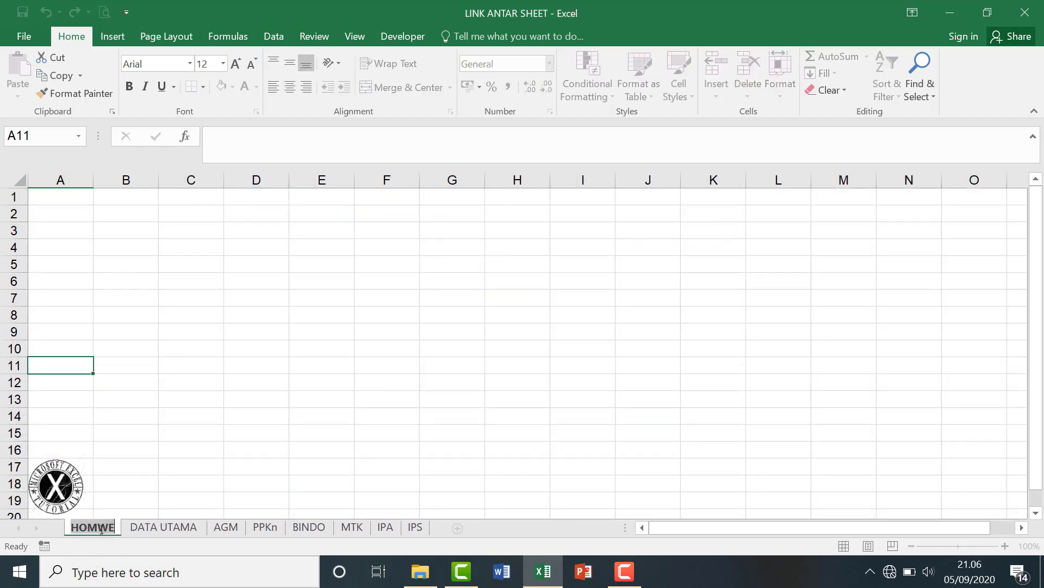
{"action": "type", "text": "H"}
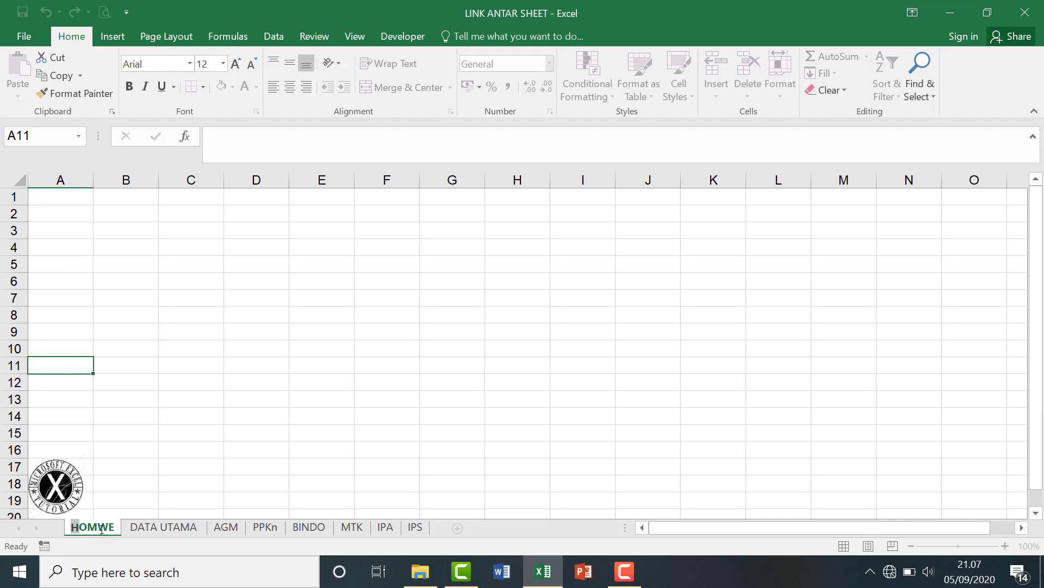
{"action": "type", "text": "OME"}
{"action": "key", "text": "Return"}
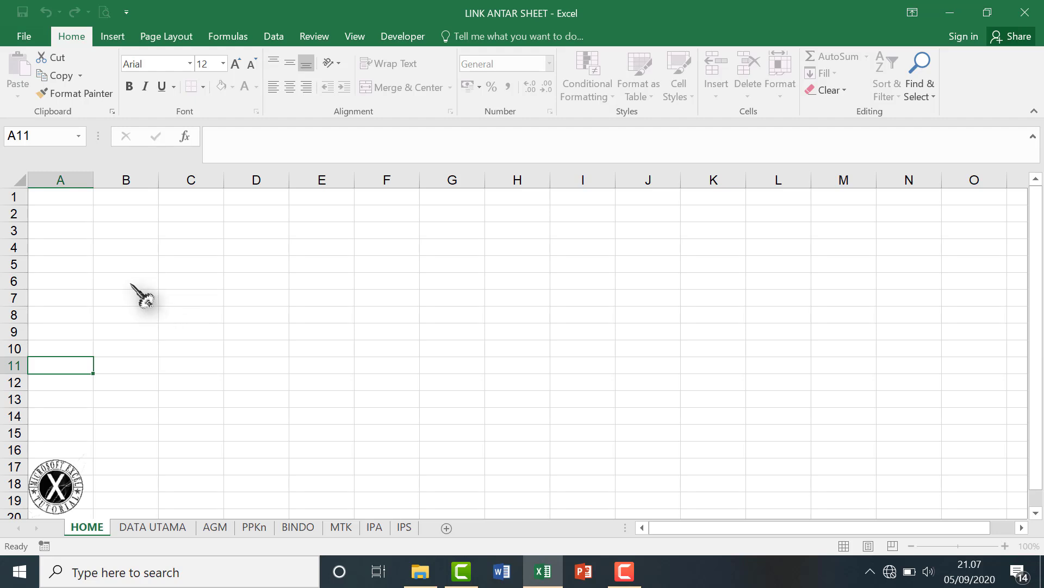
Draw a rounded rectangle over cells B4 to D6 on the HOME sheet.
{"action": "left_click", "coordinate": [126, 264]}
{"action": "left_click", "coordinate": [113, 36]}
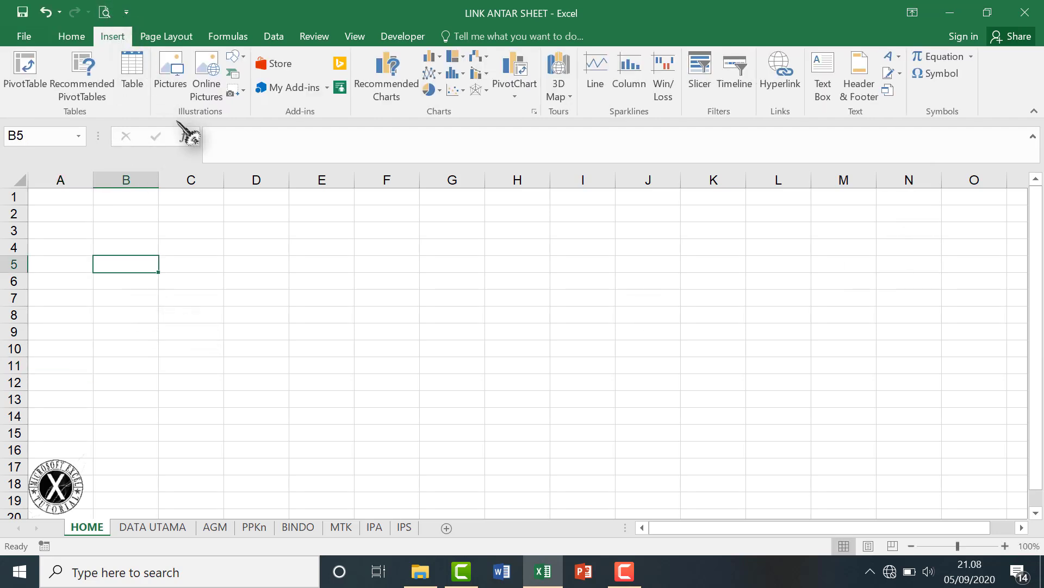
{"action": "left_click", "coordinate": [239, 57]}
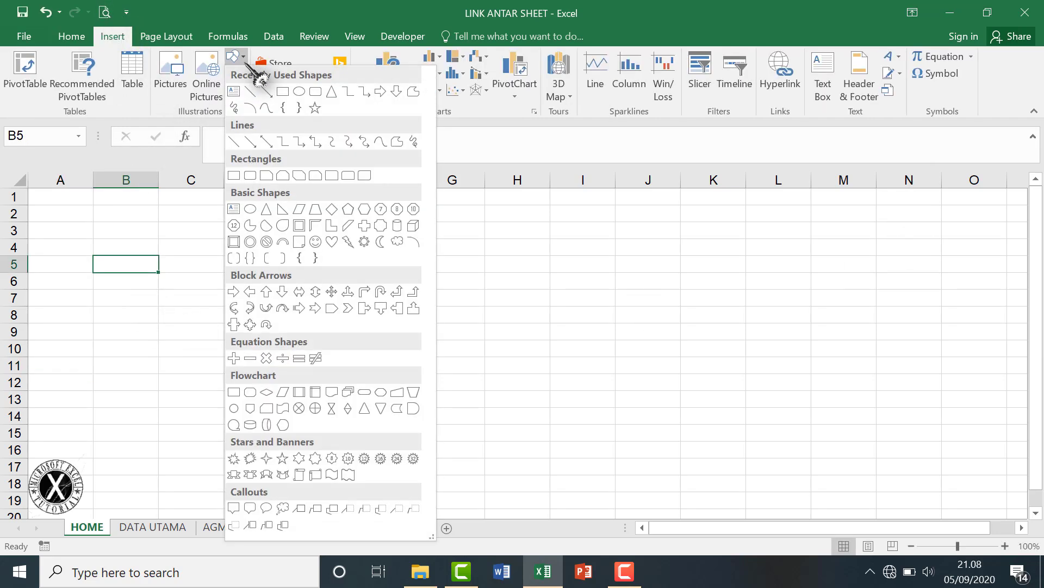
{"action": "left_click", "coordinate": [322, 103]}
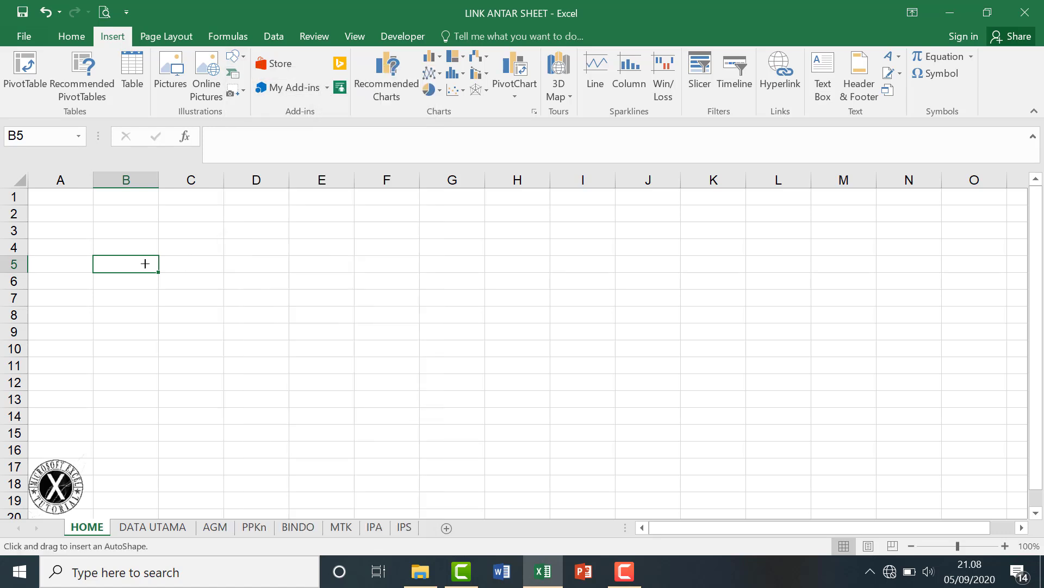
{"action": "left_click_drag", "start_coordinate": [126, 245], "coordinate": [234, 290]}
{"action": "left_click", "coordinate": [11, 57]}
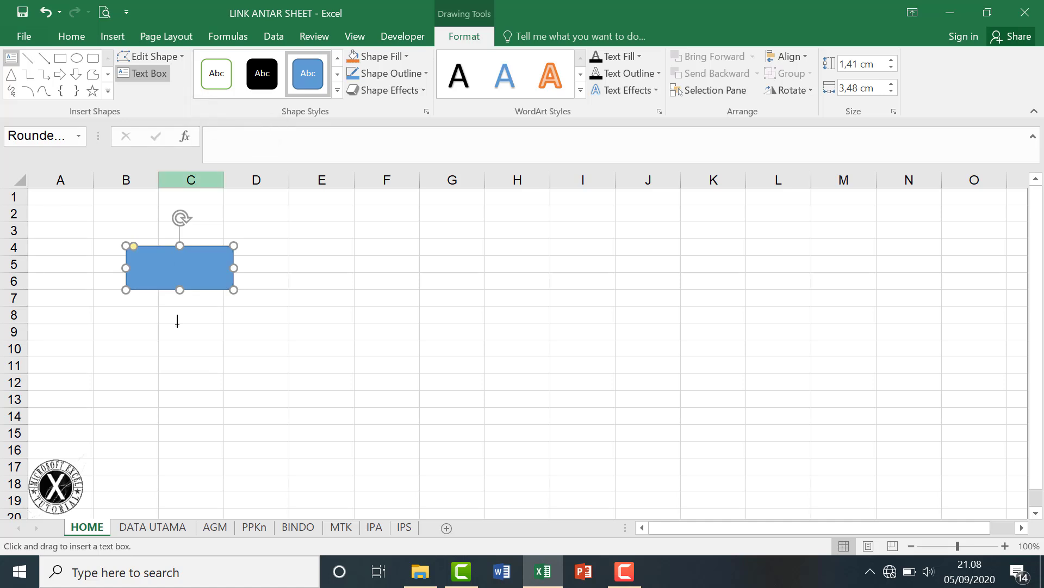
{"action": "key", "text": "Escape"}
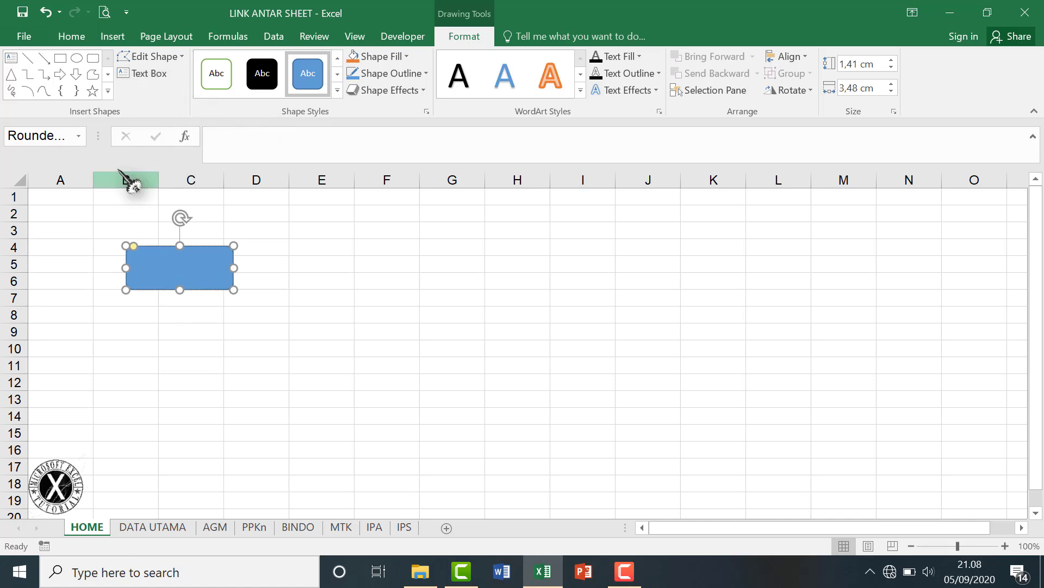
Label the shape HOME in Arial 16-point text.
{"action": "left_click", "coordinate": [71, 36]}
{"action": "left_click", "coordinate": [189, 64]}
{"action": "scroll", "coordinate": [183, 246], "scroll_direction": "down", "scroll_amount": 6}
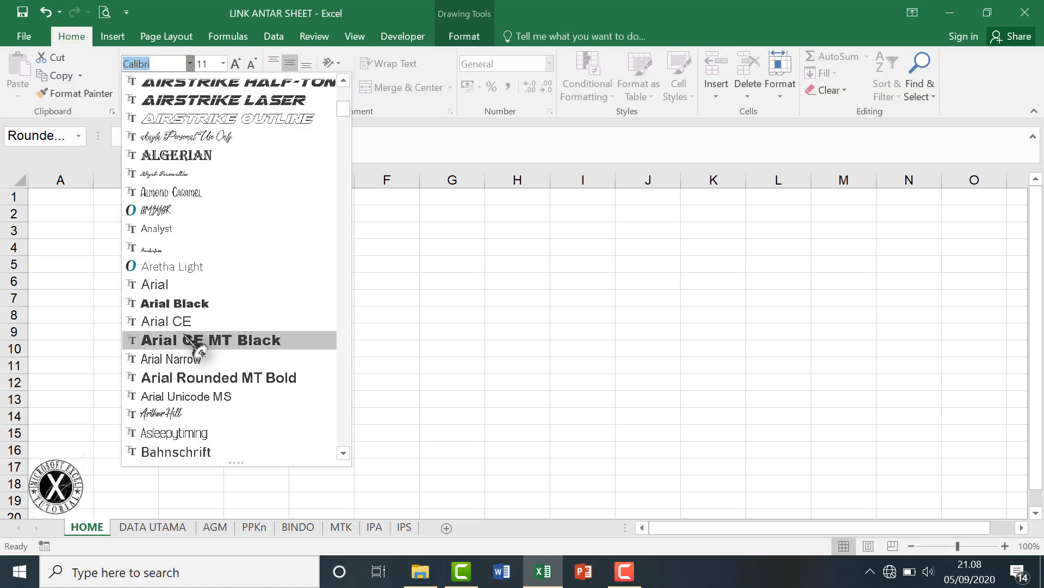
{"action": "left_click", "coordinate": [182, 283]}
{"action": "left_click", "coordinate": [236, 63]}
{"action": "left_click", "coordinate": [236, 64]}
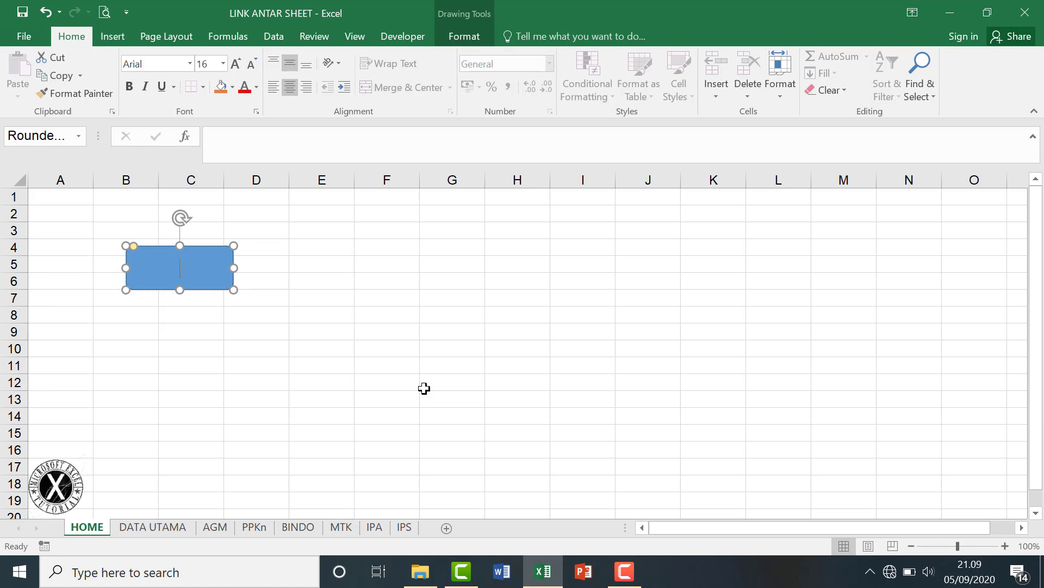
{"action": "type", "text": "ME"}
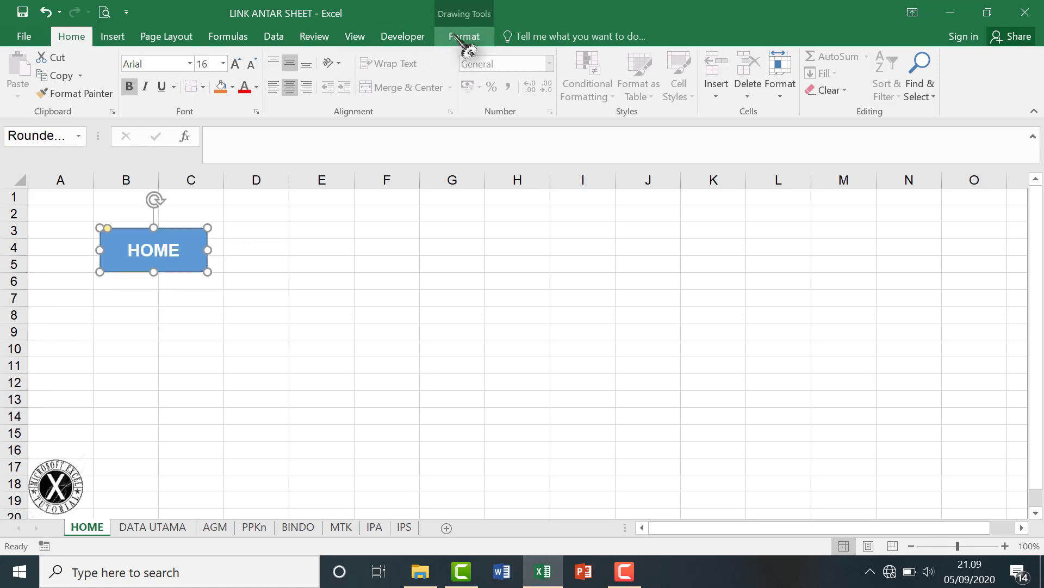
Fill the HOME button red, then copy it.
{"action": "left_click", "coordinate": [464, 35]}
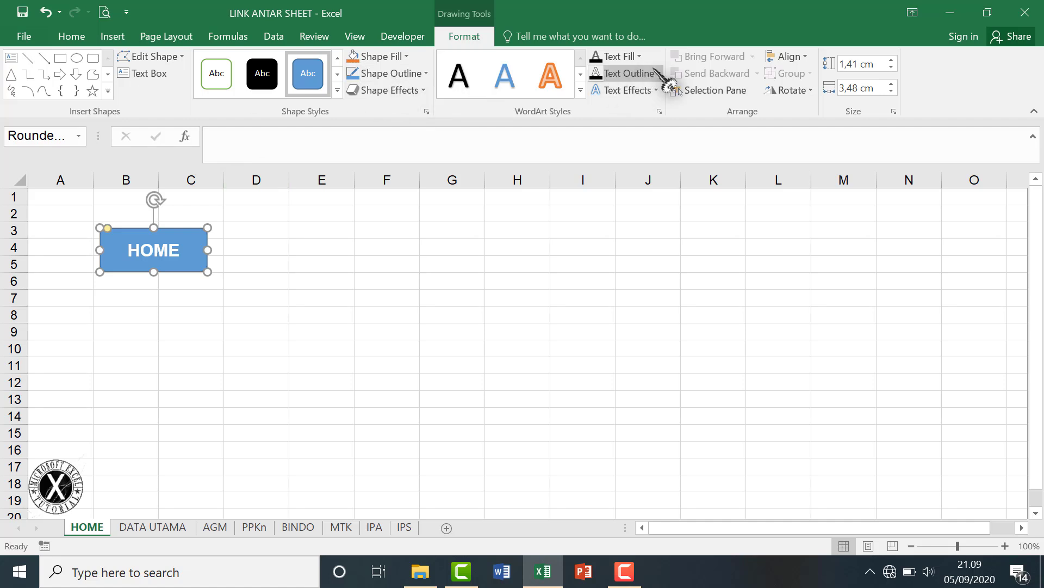
{"action": "left_click", "coordinate": [408, 57]}
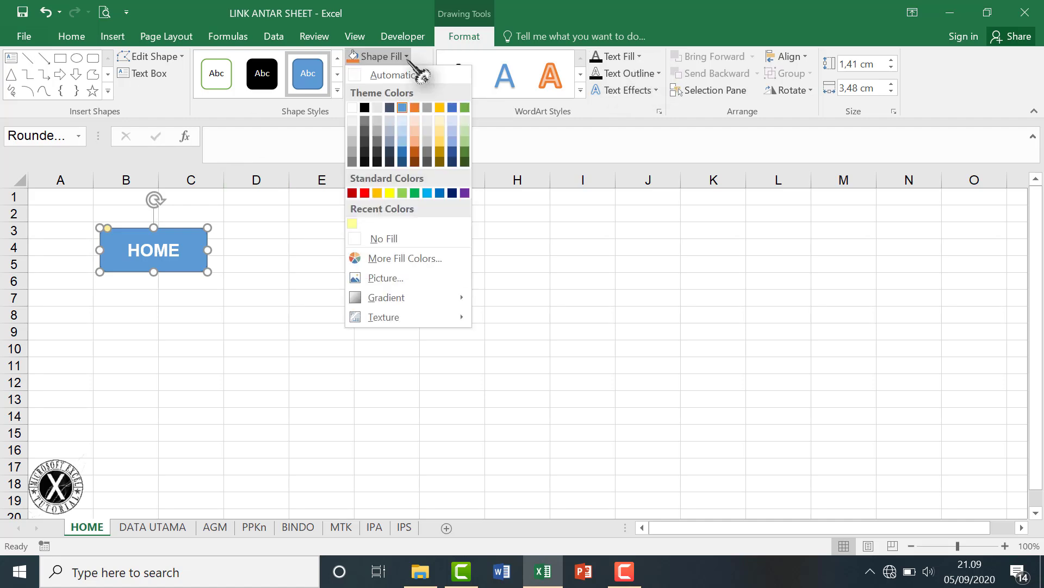
{"action": "left_click", "coordinate": [364, 193]}
{"action": "left_click", "coordinate": [357, 261]}
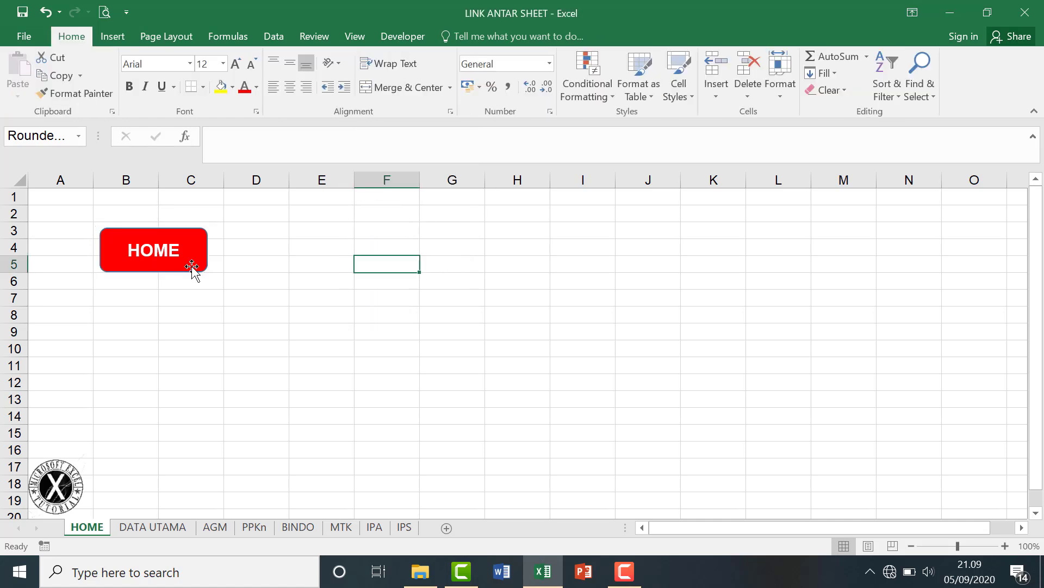
{"action": "left_click", "coordinate": [191, 267]}
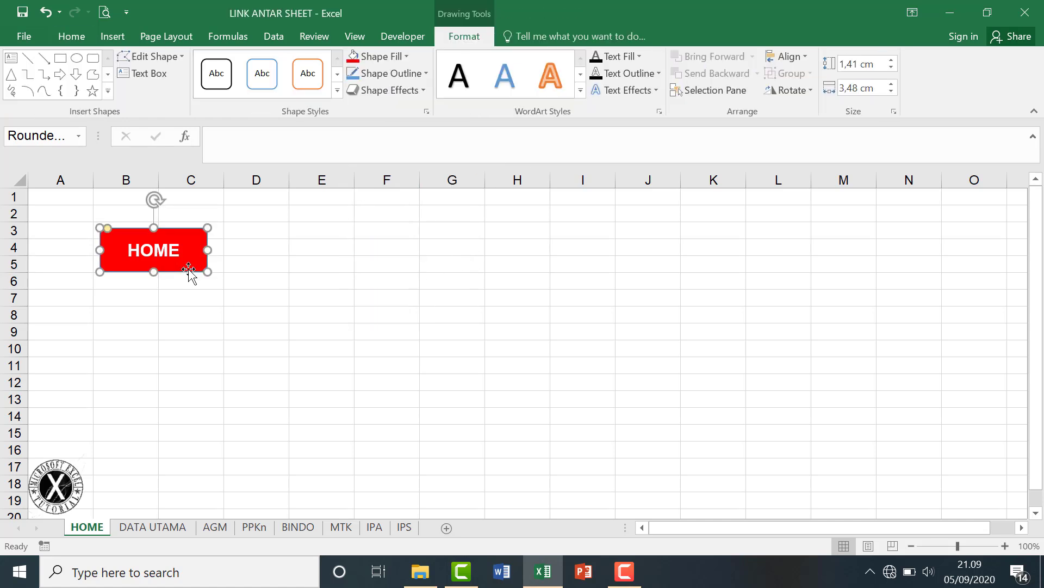
{"action": "key", "text": "ctrl+c"}
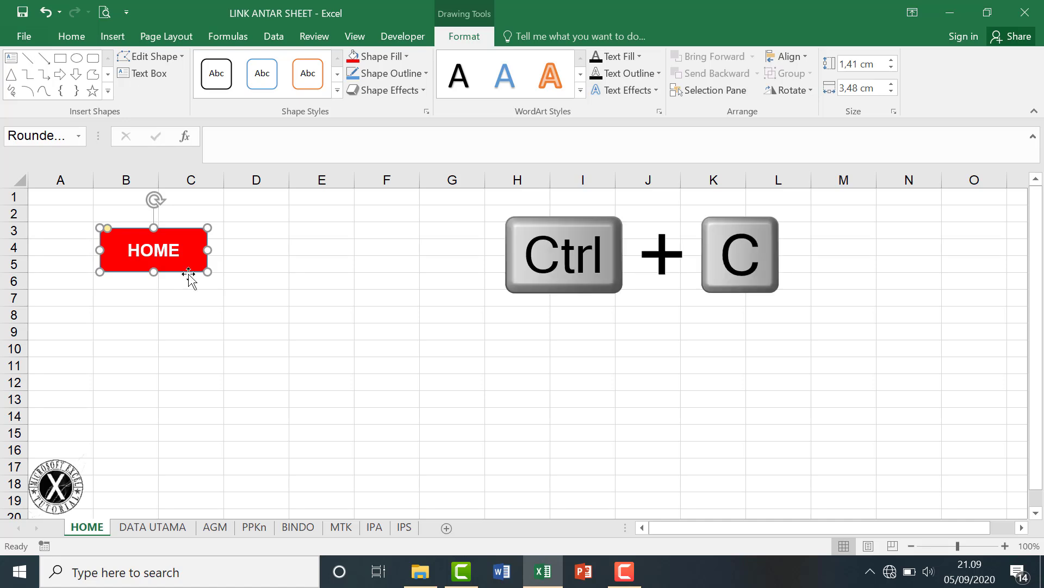
Paste and drag out copies of the HOME button into two columns of four.
{"action": "key", "text": "ctrl+v"}
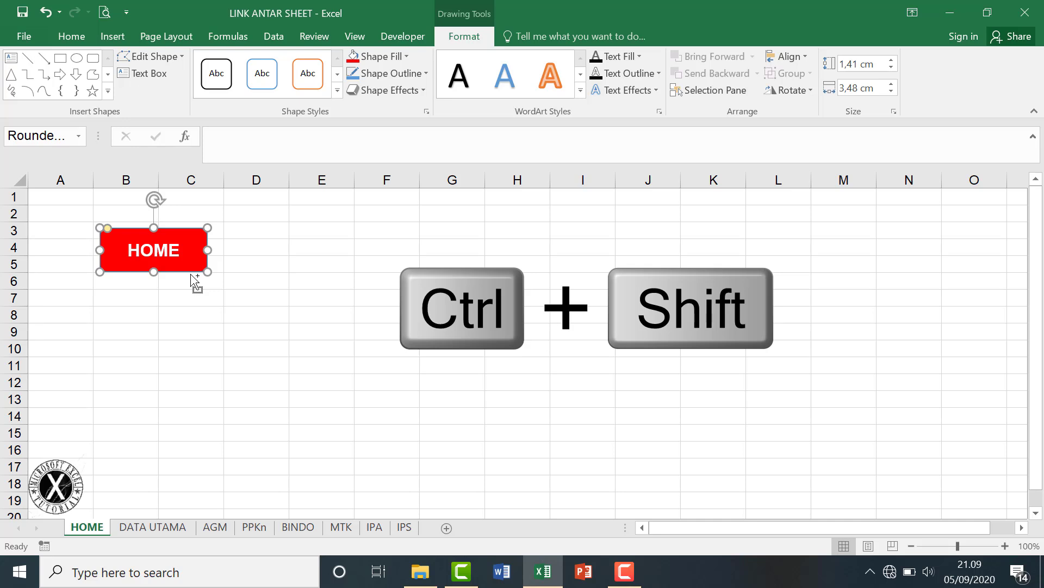
{"action": "left_click_drag", "start_coordinate": [191, 321], "coordinate": [197, 447]}
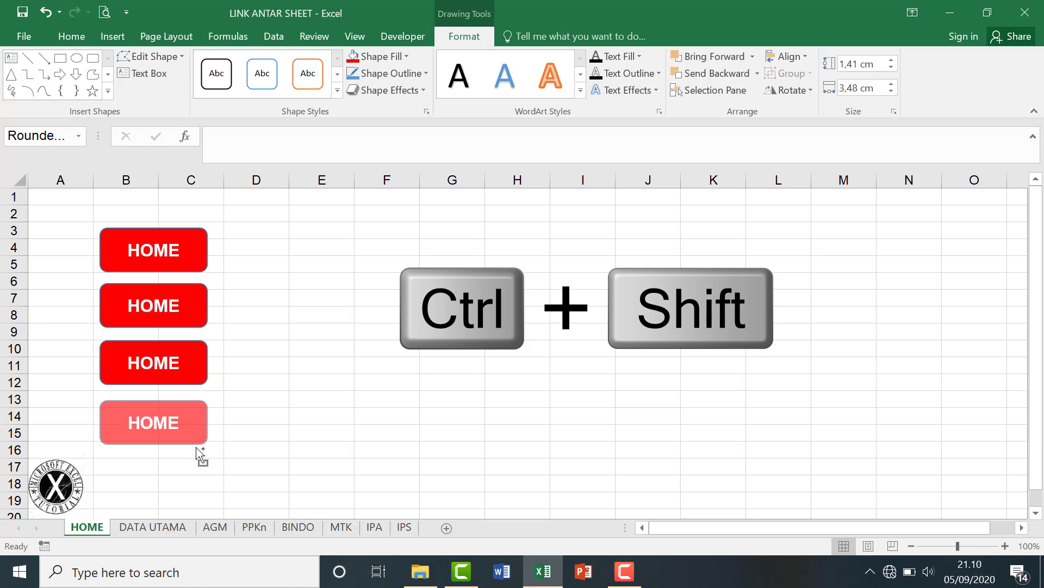
{"action": "left_click_drag", "start_coordinate": [309, 451], "coordinate": [308, 451]}
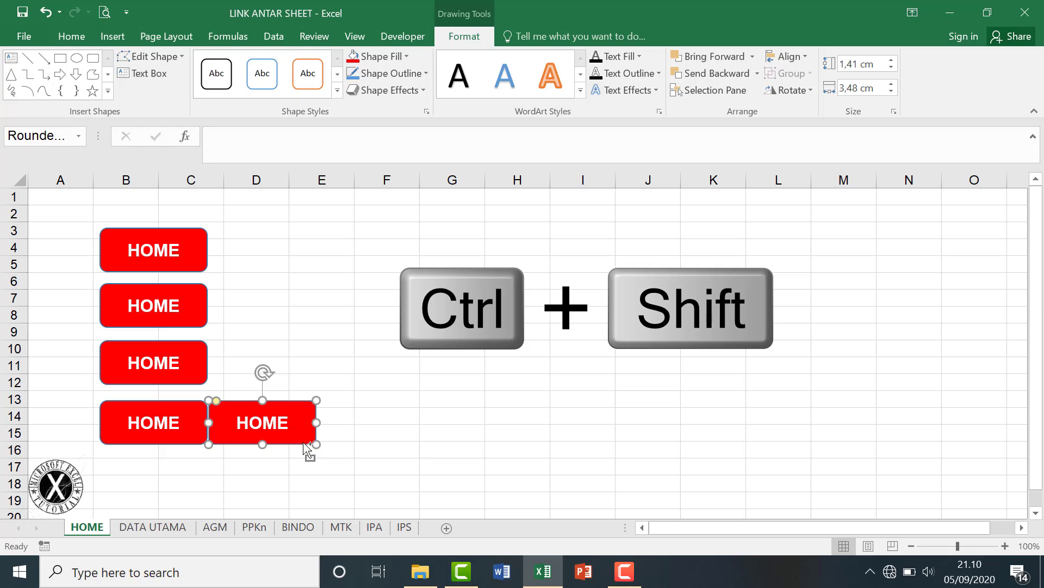
{"action": "left_click_drag", "start_coordinate": [297, 400], "coordinate": [308, 230]}
{"action": "key", "text": "Escape"}
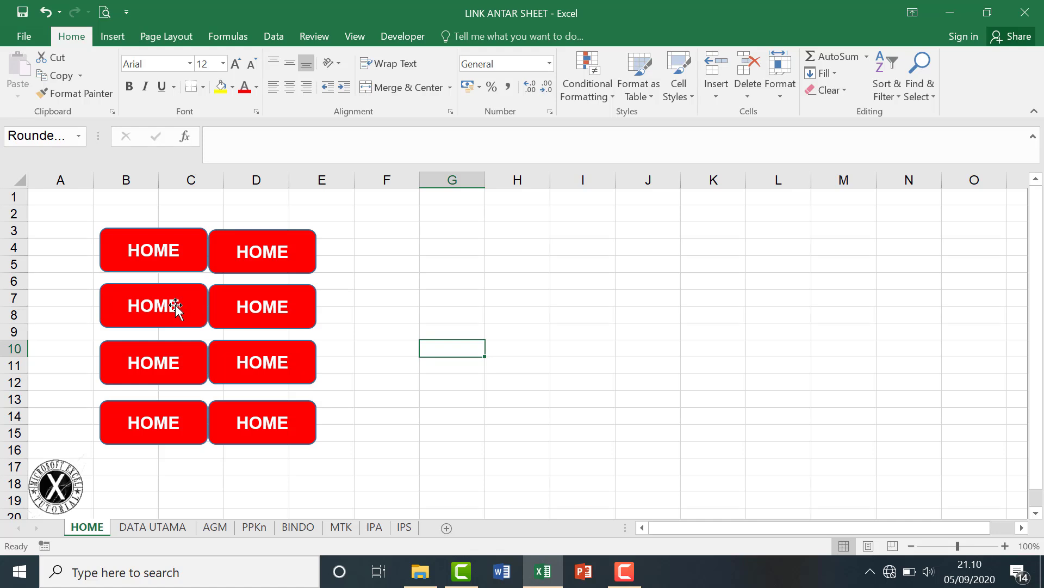
Relabel the second and third buttons DATA and AGAMA.
{"action": "left_click", "coordinate": [131, 306]}
{"action": "type", "text": "DATA UTAMNA"}
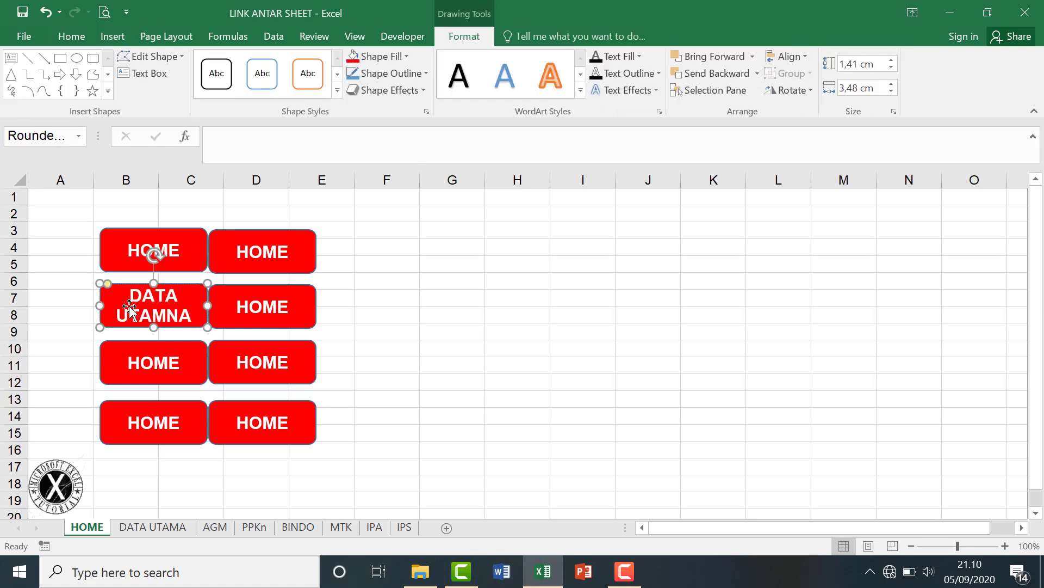
{"action": "key", "text": "BackSpace"}
{"action": "key", "text": "BackSpace"}
{"action": "type", "text": "A"}
{"action": "left_click", "coordinate": [130, 366]}
{"action": "left_click_drag", "start_coordinate": [143, 365], "coordinate": [181, 364]}
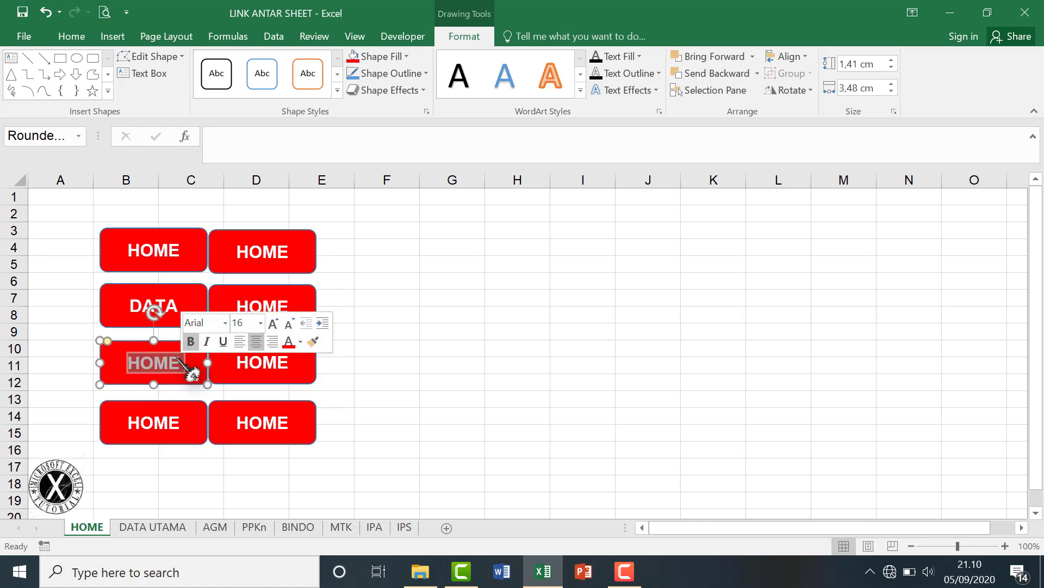
{"action": "type", "text": "AGAMA"}
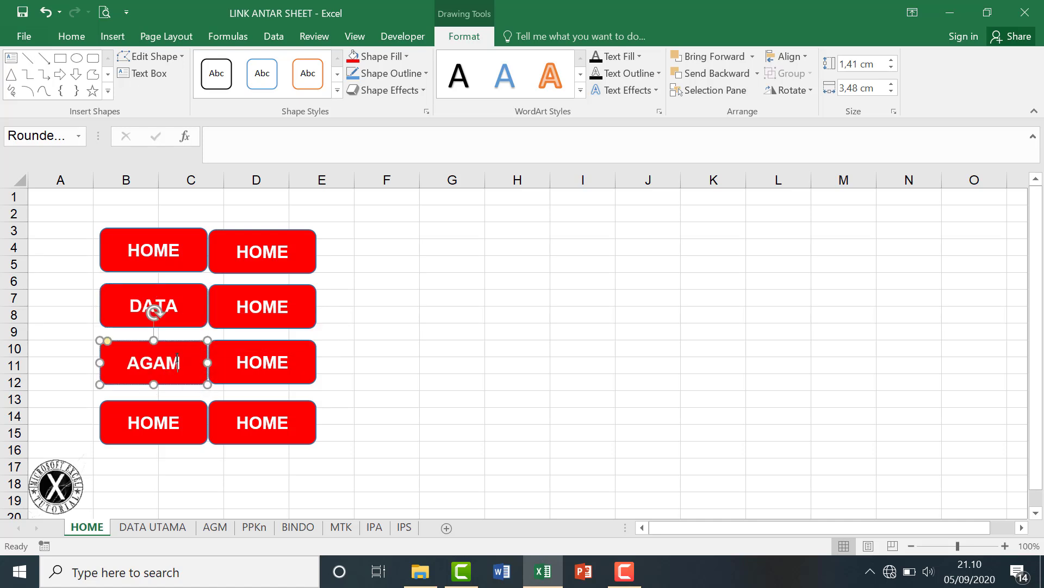
Relabel the bottom-left button PPKn and the bottom-right button IPS.
{"action": "left_click", "coordinate": [177, 424]}
{"action": "type", "text": "PPKn"}
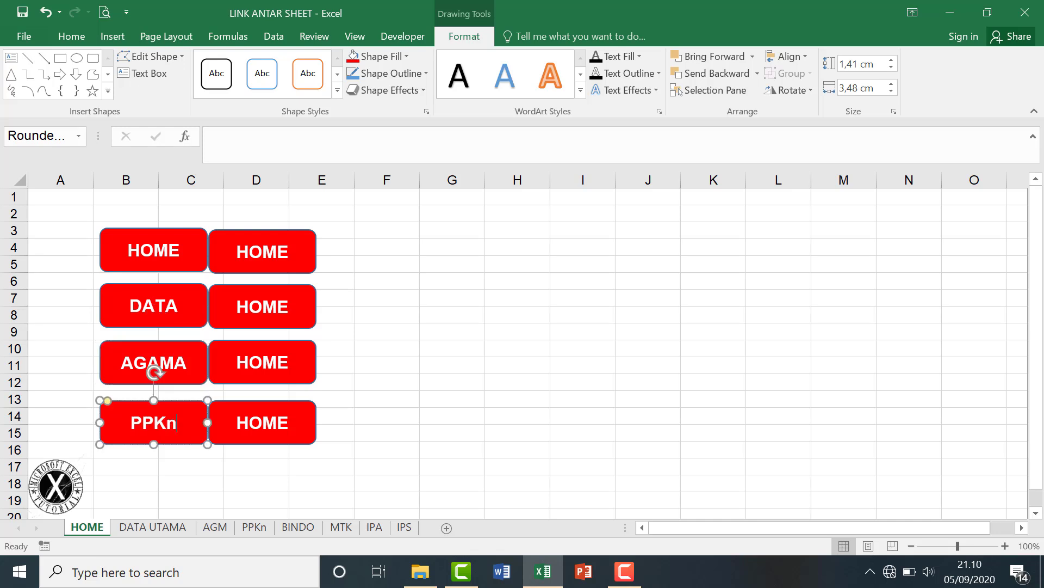
{"action": "left_click_drag", "start_coordinate": [240, 252], "coordinate": [285, 251]}
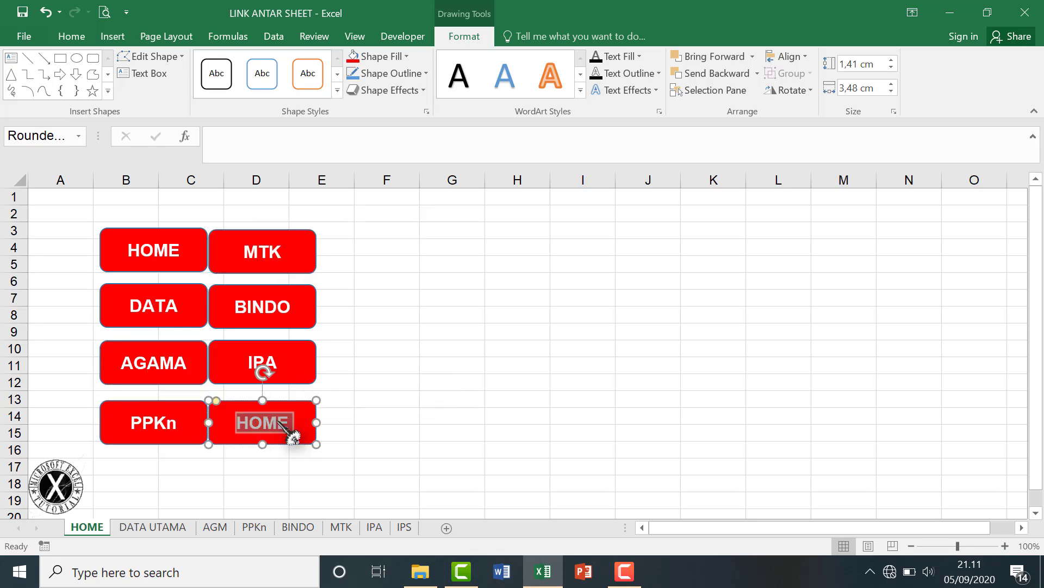
{"action": "type", "text": "IPS"}
{"action": "left_click", "coordinate": [434, 414]}
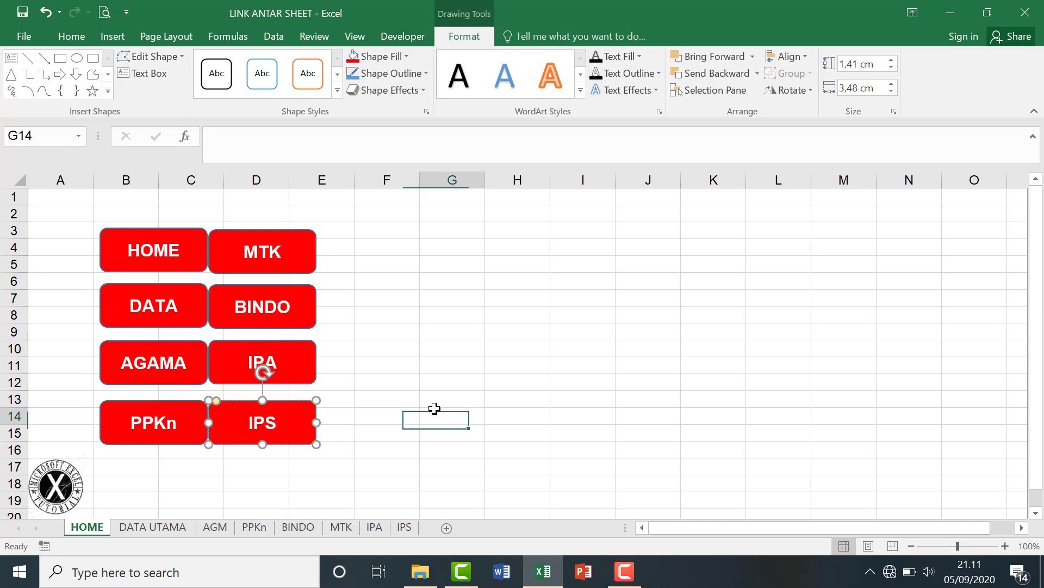
{"action": "left_click", "coordinate": [205, 313]}
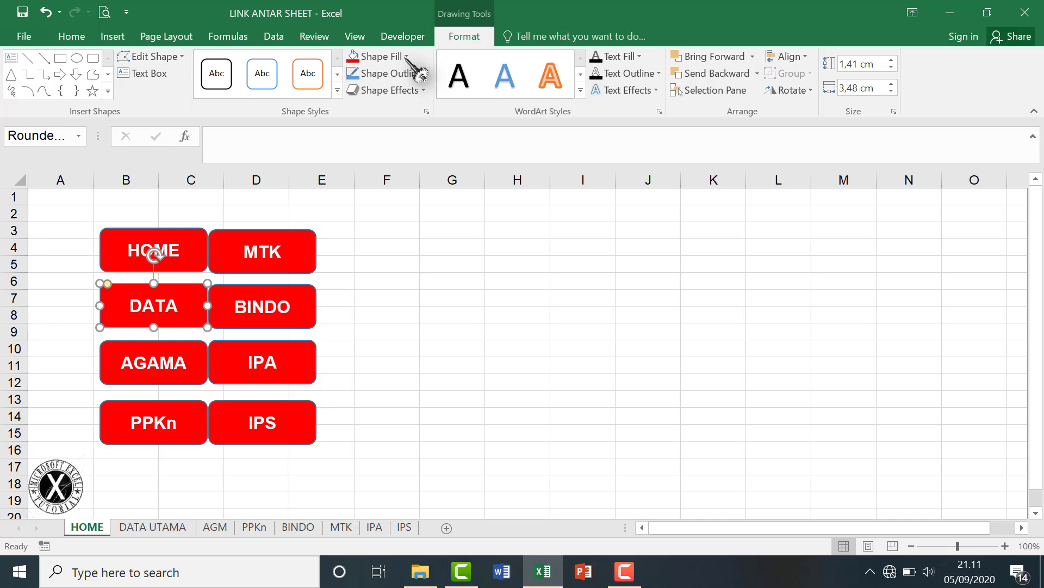
Fill the DATA button light blue and the AGAMA button orange.
{"action": "left_click", "coordinate": [407, 57]}
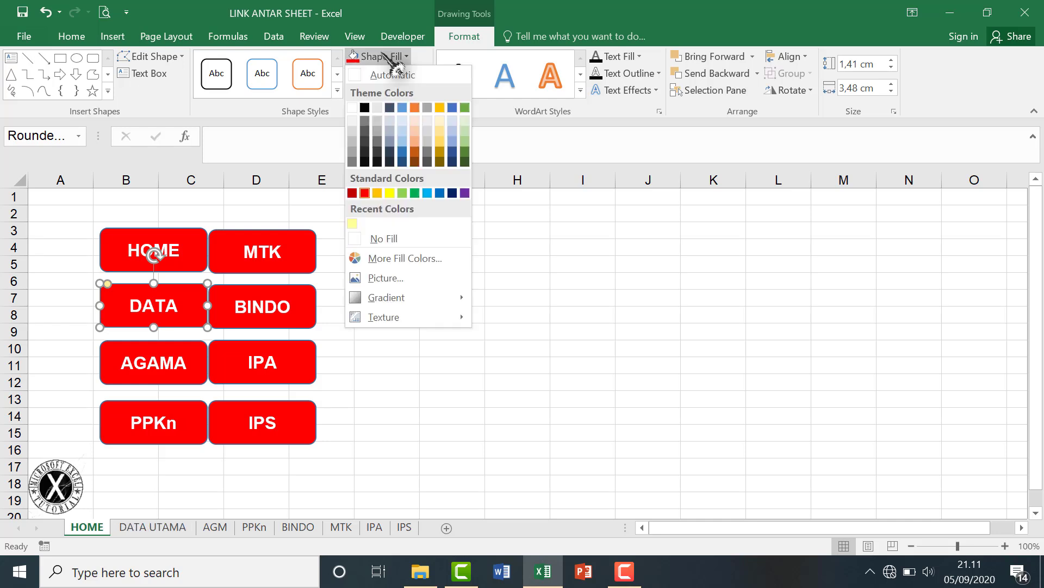
{"action": "left_click", "coordinate": [427, 193]}
{"action": "left_click", "coordinate": [198, 366]}
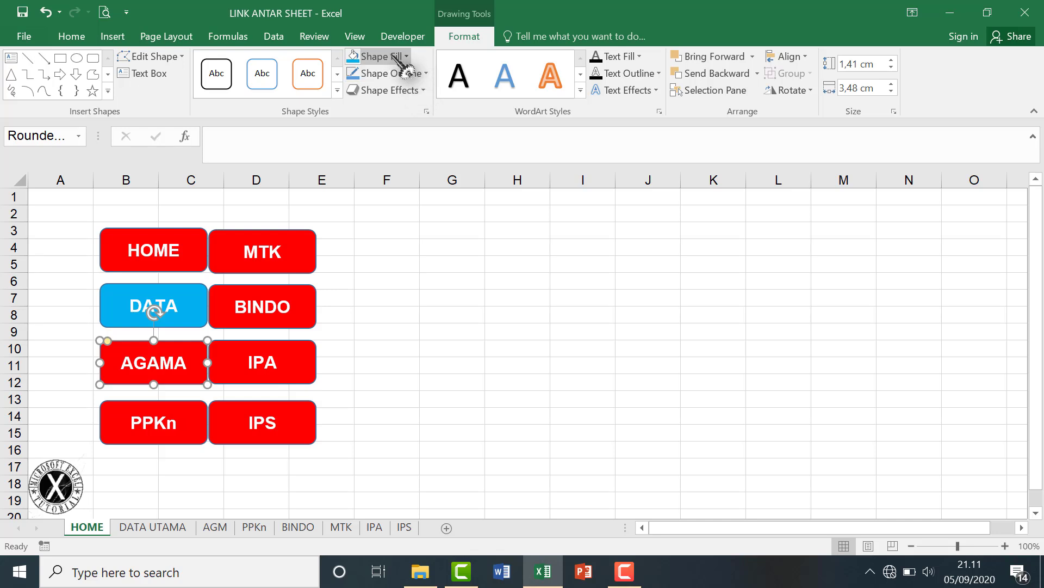
{"action": "left_click", "coordinate": [406, 57]}
{"action": "left_click", "coordinate": [377, 193]}
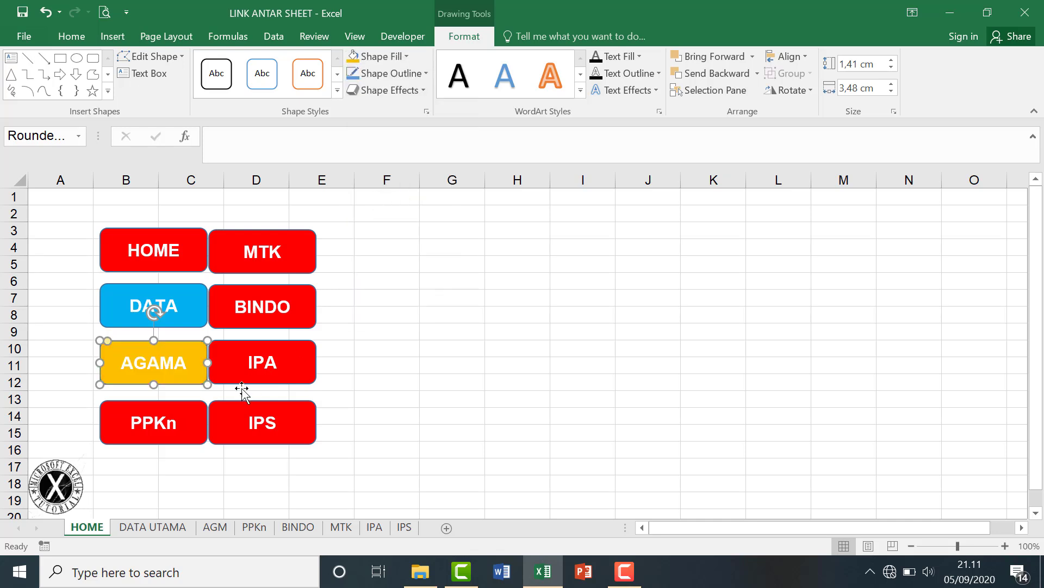
Colour the remaining buttons, giving IPA a custom cyan fill from More Fill Colors.
{"action": "left_click", "coordinate": [195, 422]}
{"action": "left_click", "coordinate": [389, 56]}
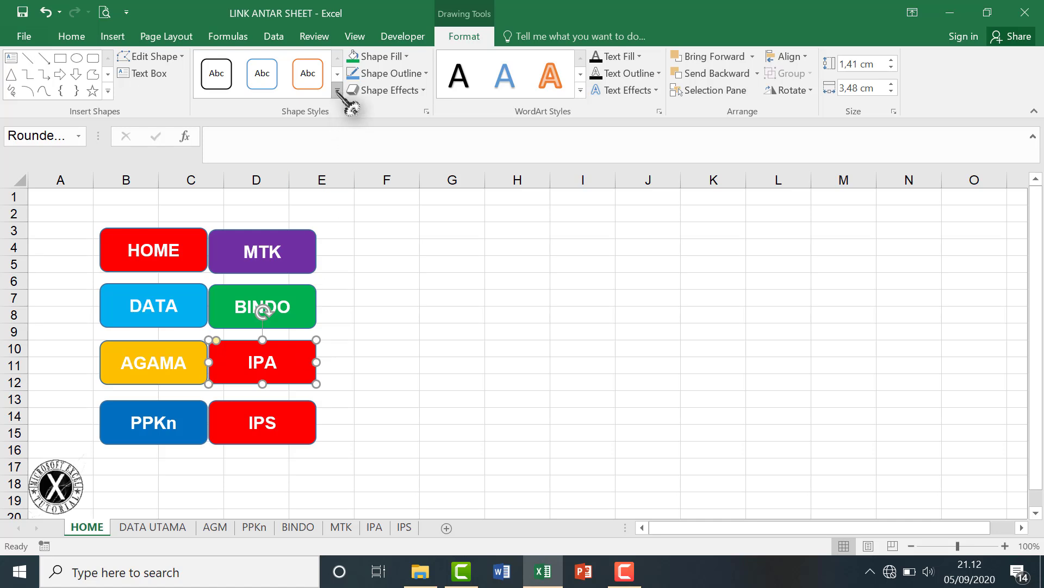
{"action": "left_click", "coordinate": [381, 57]}
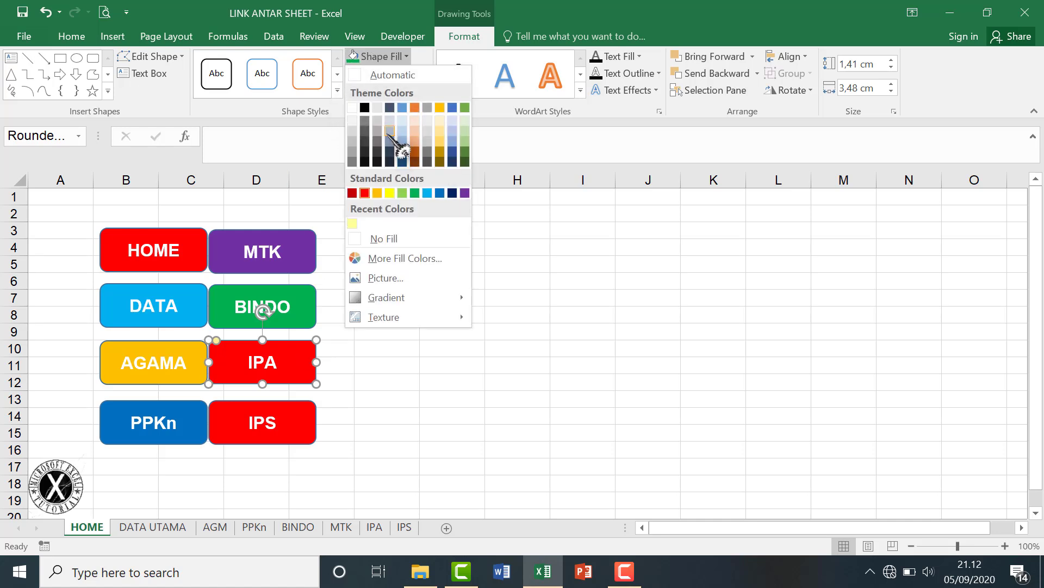
{"action": "left_click", "coordinate": [406, 259]}
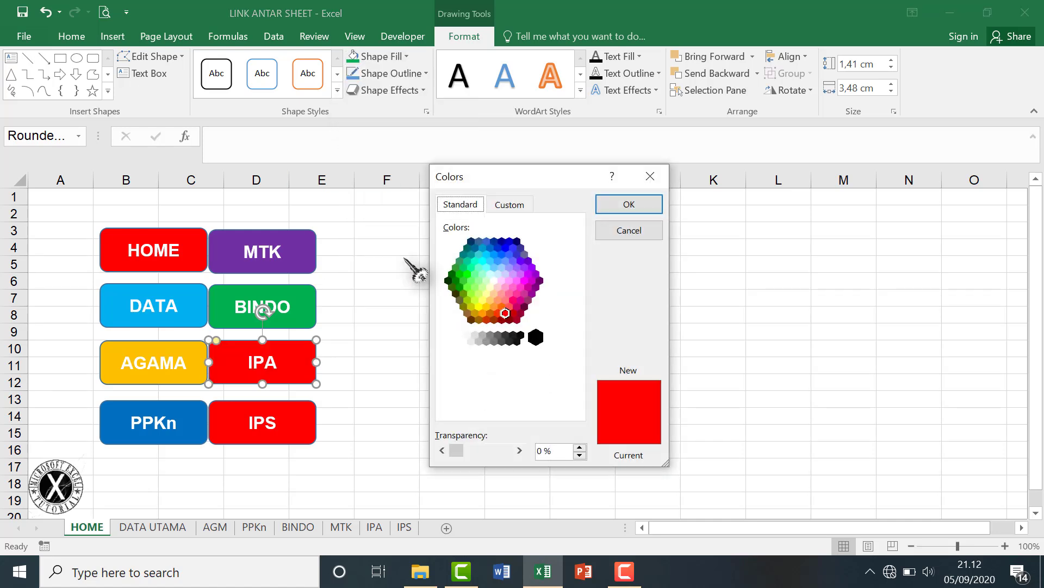
{"action": "left_click", "coordinate": [482, 264]}
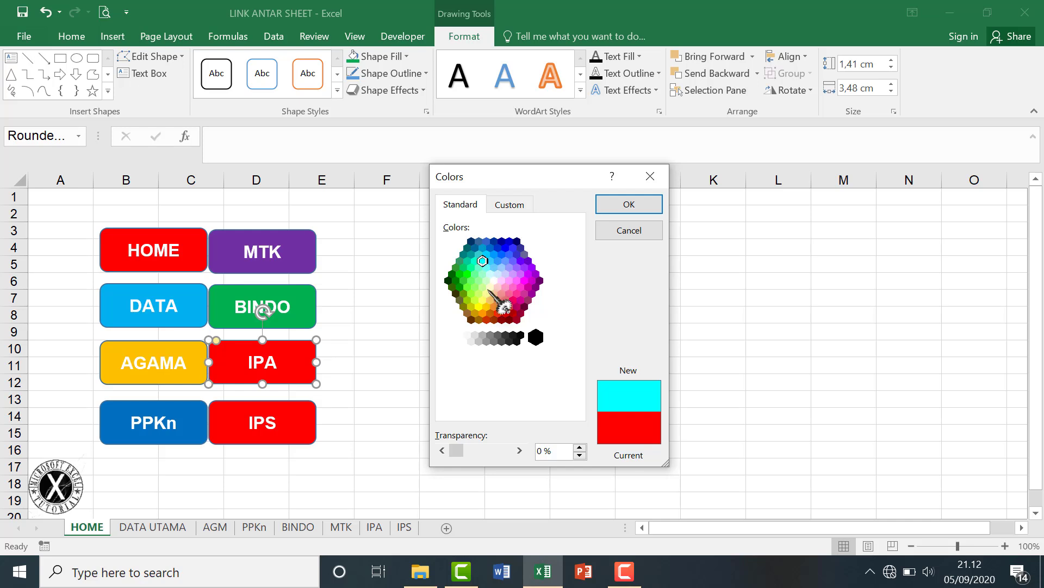
{"action": "left_click", "coordinate": [629, 204]}
Shift the right column of buttons (MTK, BINDO, IPA, IPS) further right.
{"action": "left_click", "coordinate": [299, 431]}
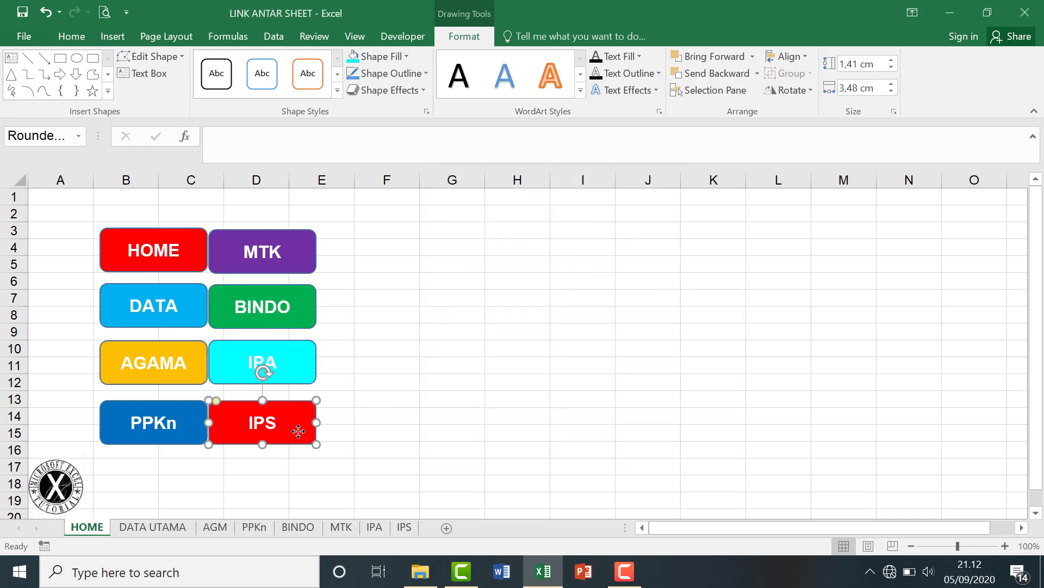
{"action": "left_click", "coordinate": [315, 252]}
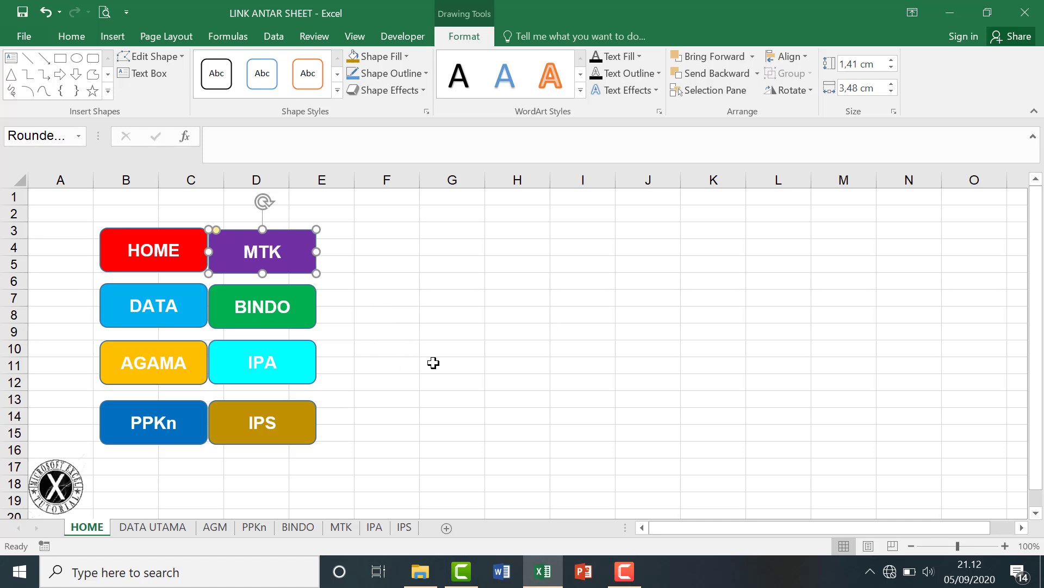
{"action": "key", "text": "ctrl"}
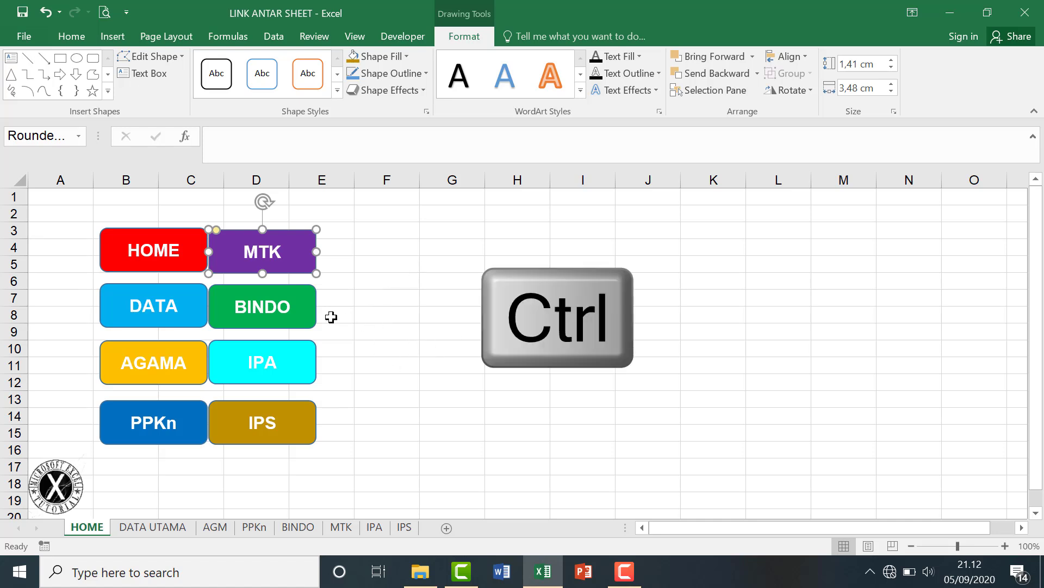
{"action": "left_click", "coordinate": [314, 317], "text": "ctrl"}
{"action": "left_click", "coordinate": [316, 377], "text": "ctrl"}
{"action": "left_click", "coordinate": [316, 435], "text": "ctrl"}
{"action": "left_click_drag", "start_coordinate": [317, 436], "coordinate": [345, 435]}
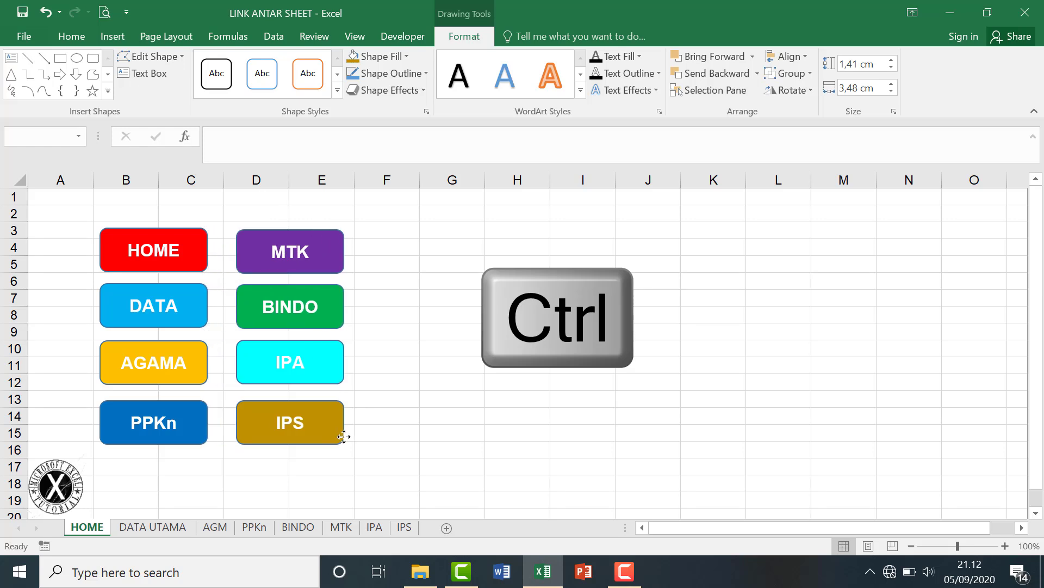
{"action": "left_click", "coordinate": [447, 395]}
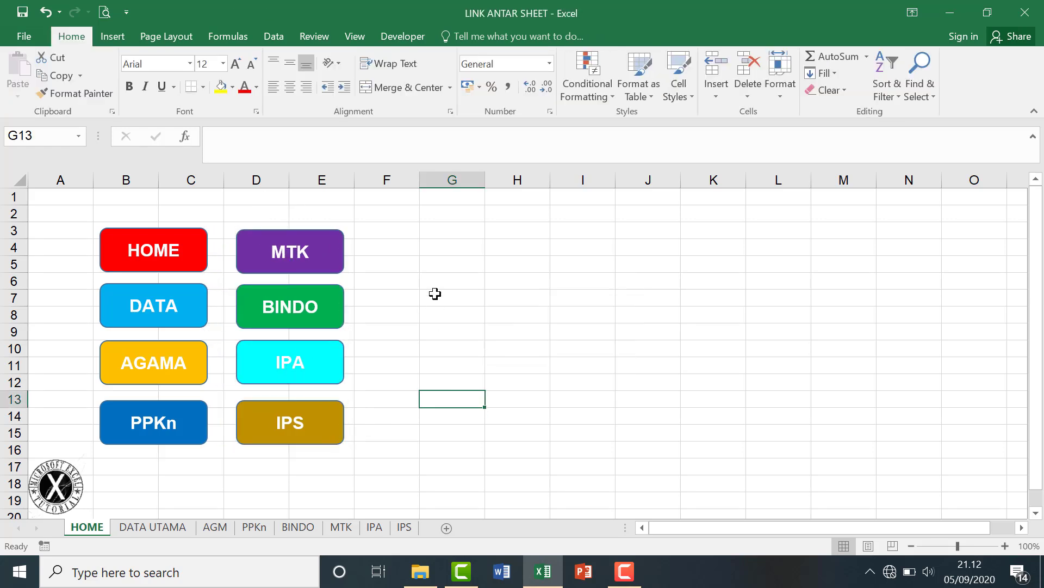
Select all eight buttons and set their label text fill to Automatic black.
{"action": "left_click", "coordinate": [206, 253]}
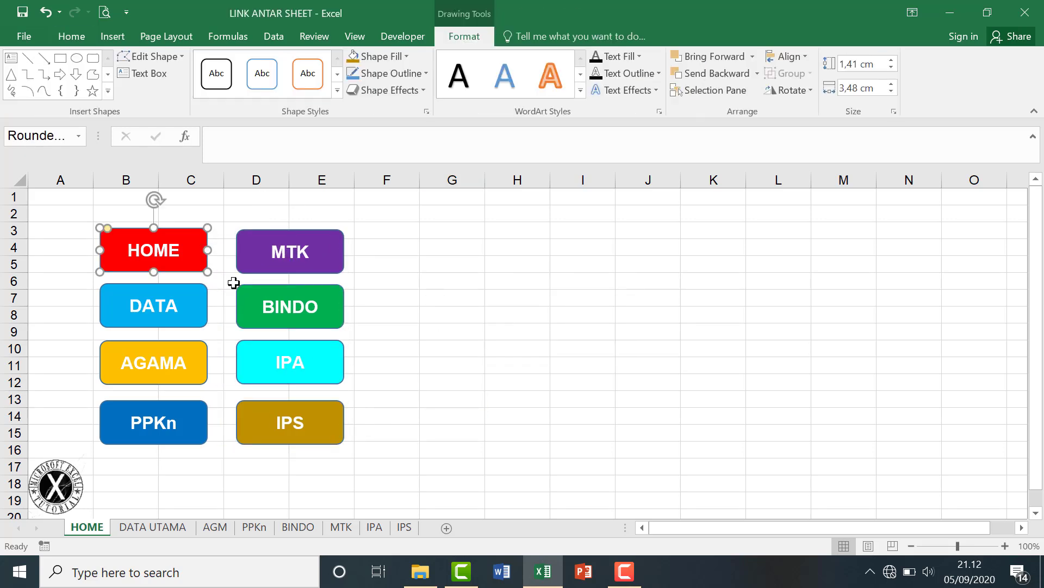
{"action": "left_click", "coordinate": [208, 314], "text": "ctrl"}
{"action": "left_click", "coordinate": [202, 370], "text": "ctrl"}
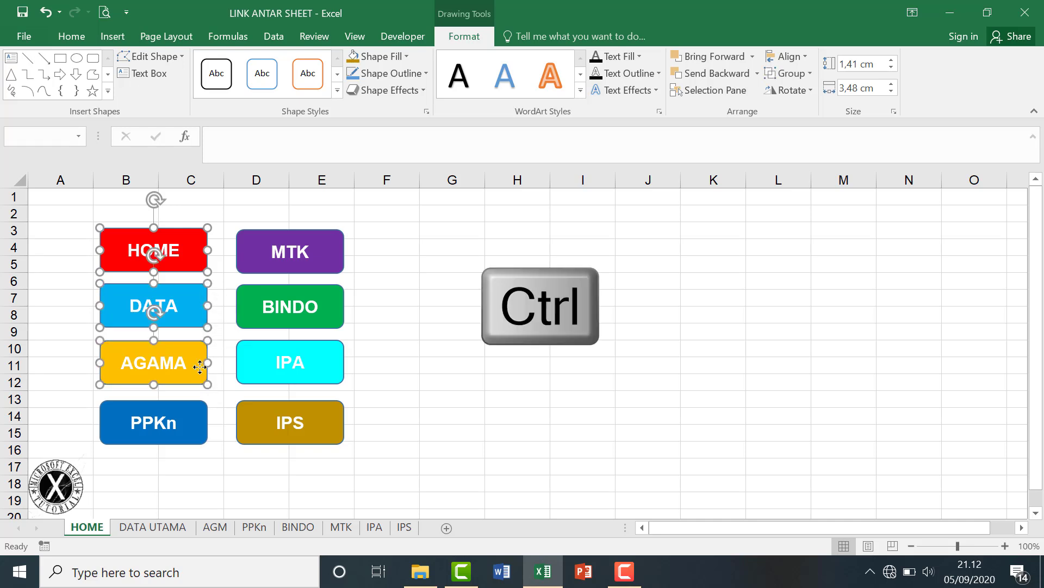
{"action": "left_click", "coordinate": [207, 420], "text": "ctrl"}
{"action": "left_click", "coordinate": [344, 414], "text": "ctrl"}
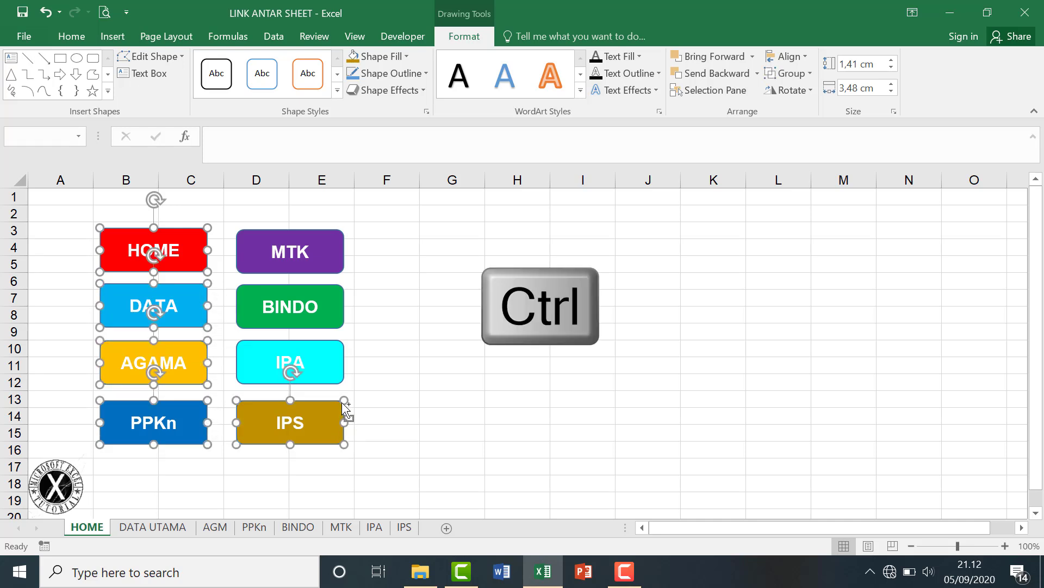
{"action": "left_click", "coordinate": [342, 374], "text": "ctrl"}
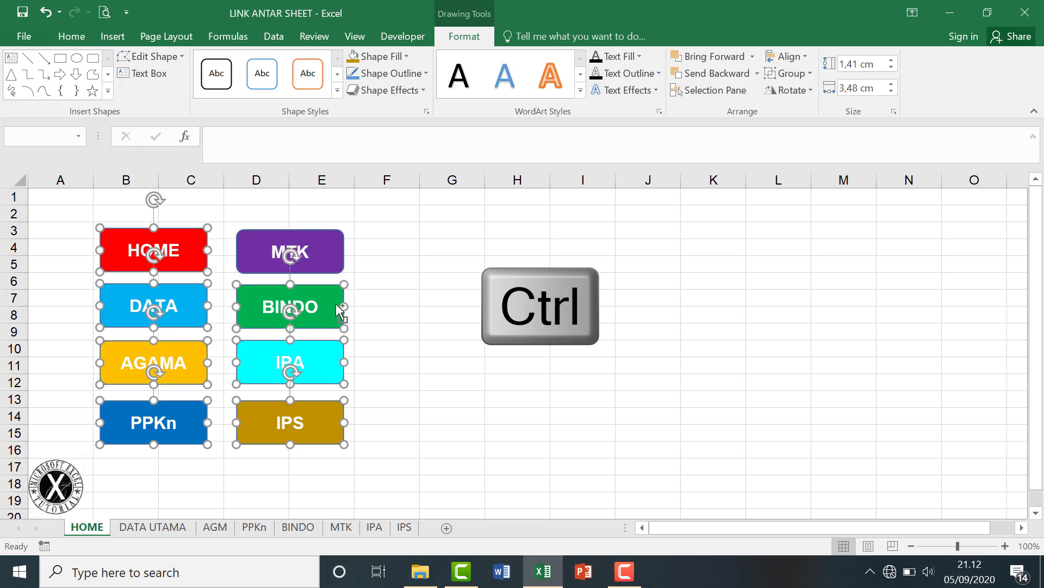
{"action": "left_click", "coordinate": [340, 266], "text": "ctrl"}
{"action": "left_click", "coordinate": [336, 320], "text": "ctrl"}
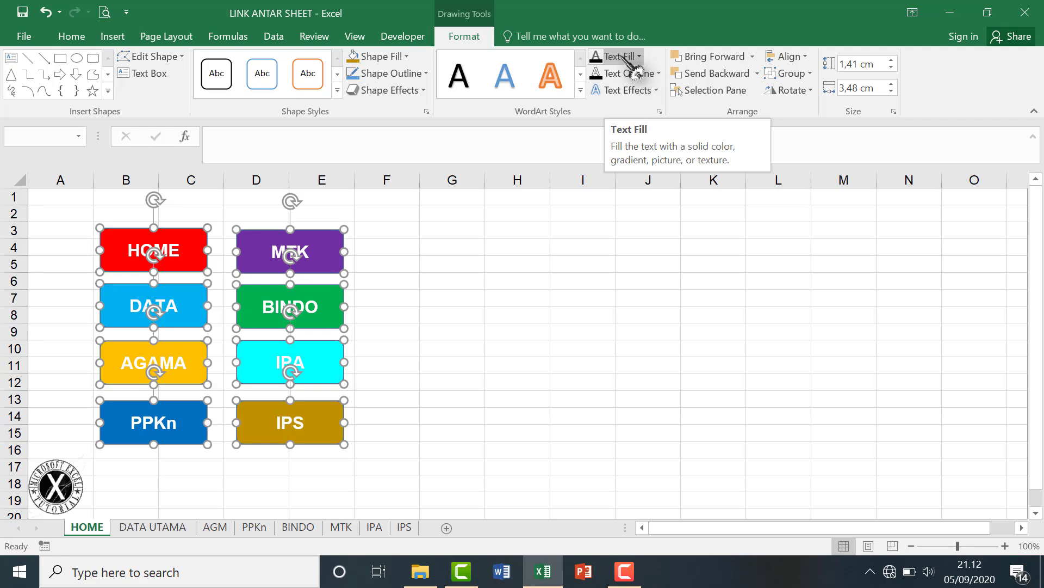
{"action": "left_click", "coordinate": [633, 57]}
{"action": "left_click", "coordinate": [598, 76]}
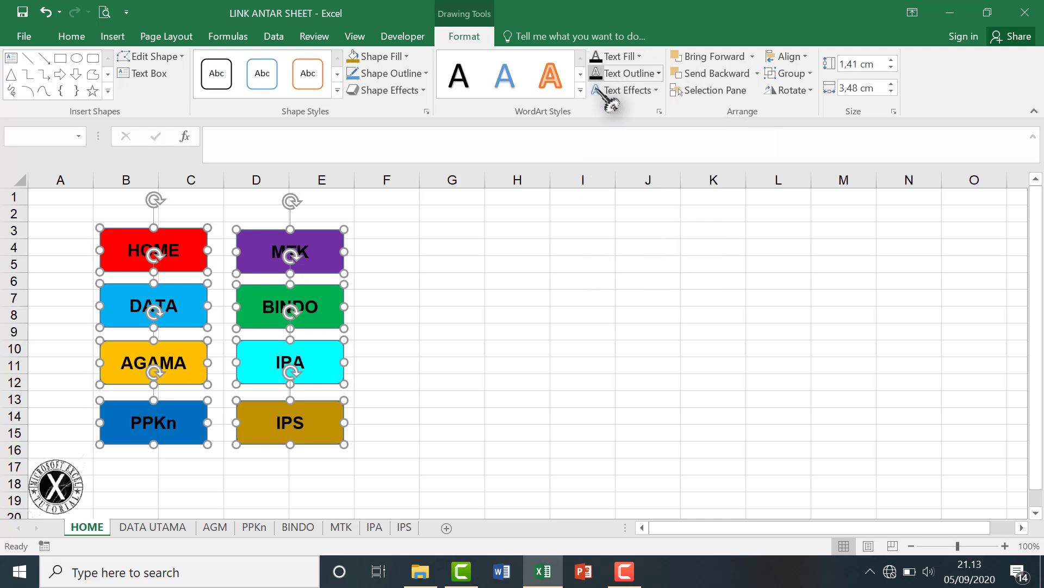
{"action": "left_click", "coordinate": [476, 340]}
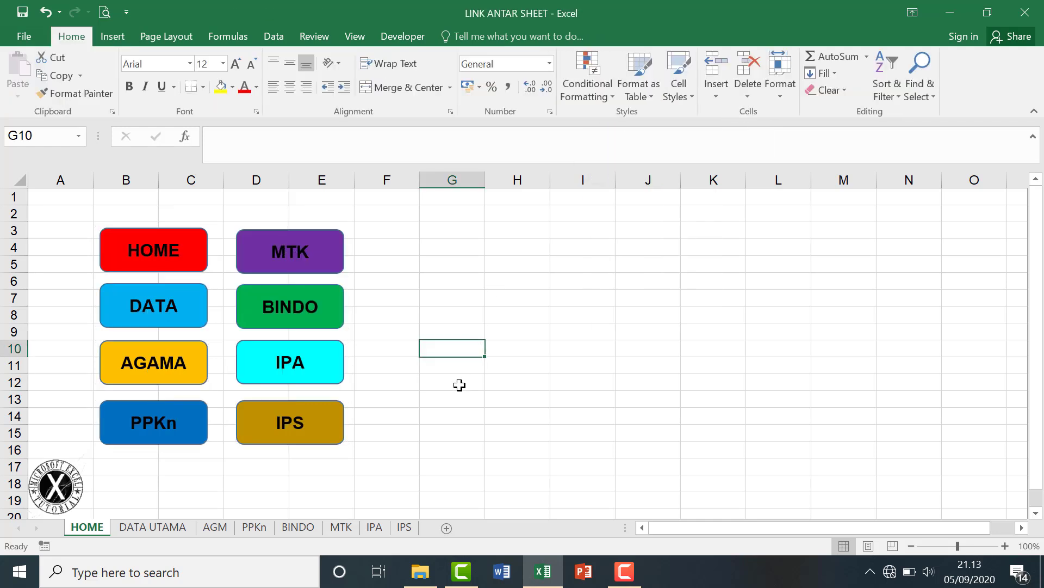
Hyperlink the HOME button to the HOME sheet in this document.
{"action": "left_click", "coordinate": [188, 264]}
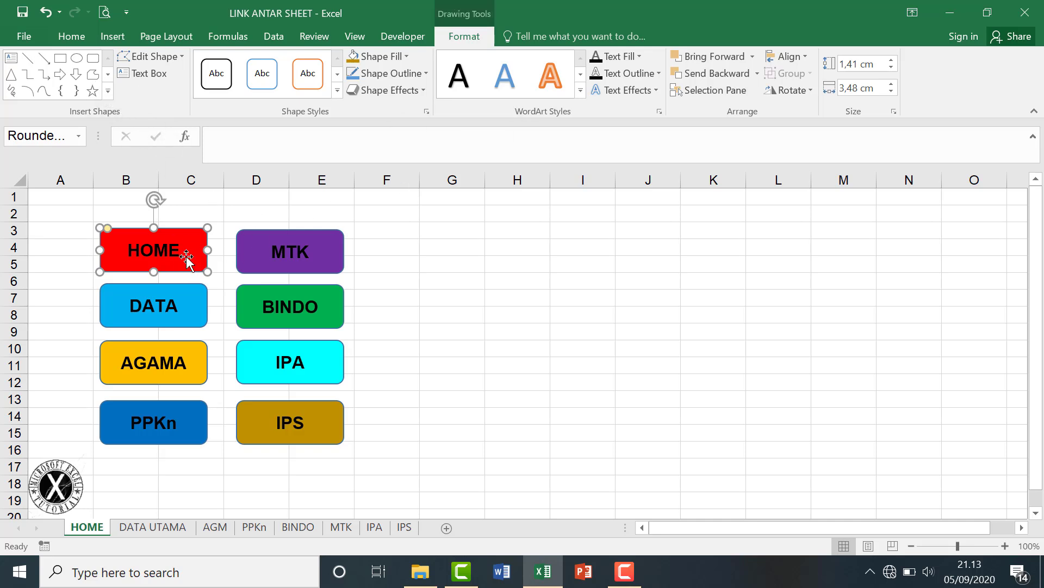
{"action": "right_click", "coordinate": [187, 258]}
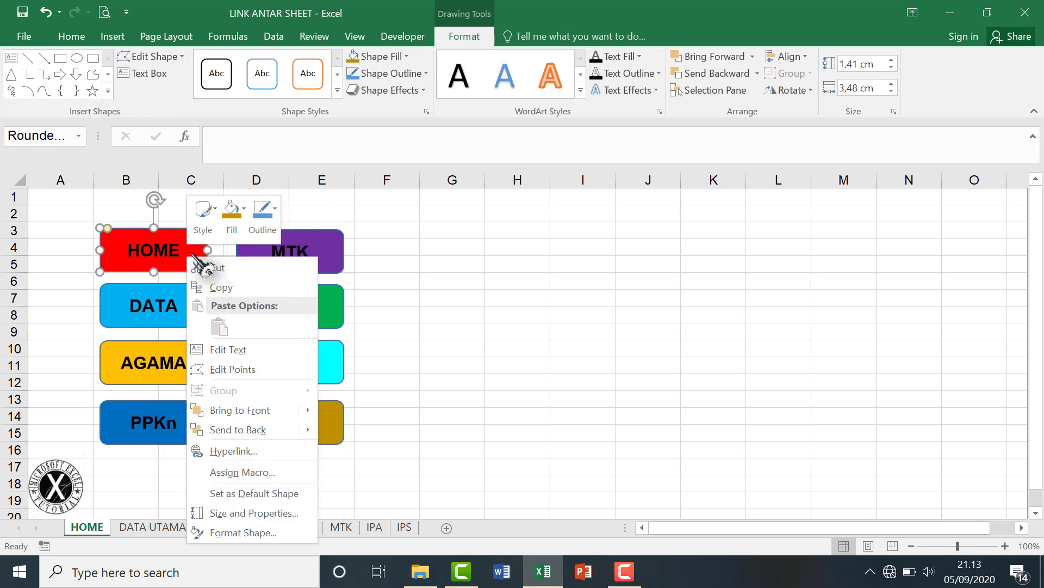
{"action": "left_click", "coordinate": [234, 450]}
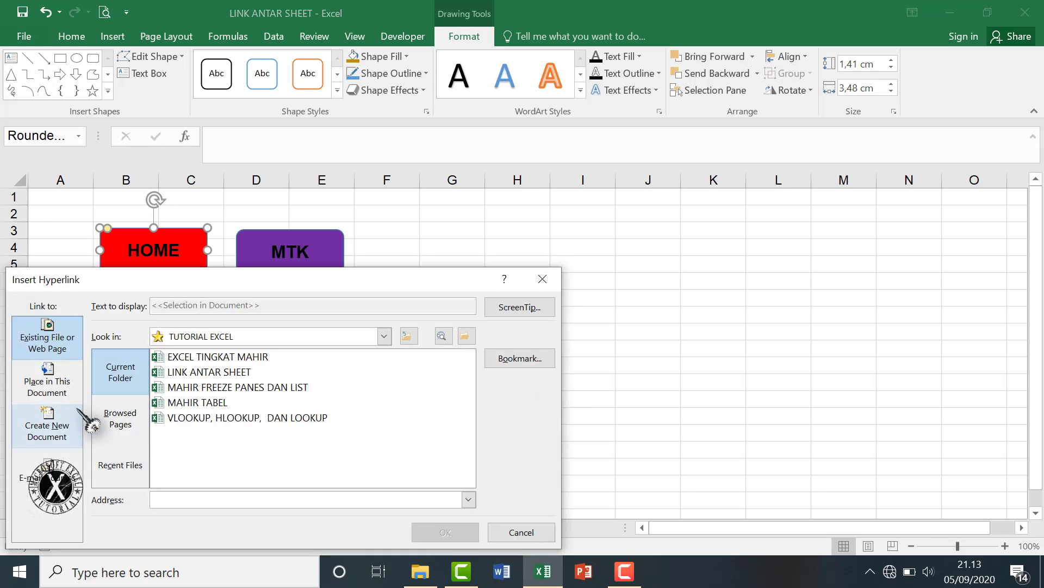
{"action": "left_click", "coordinate": [61, 395]}
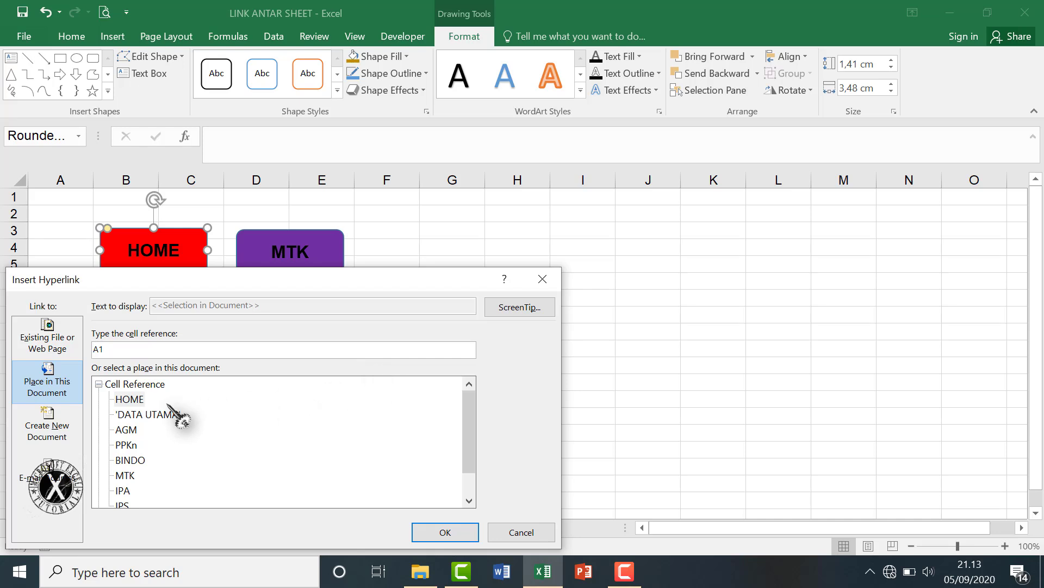
{"action": "left_click", "coordinate": [129, 399]}
{"action": "left_click_drag", "start_coordinate": [451, 281], "coordinate": [817, 209]}
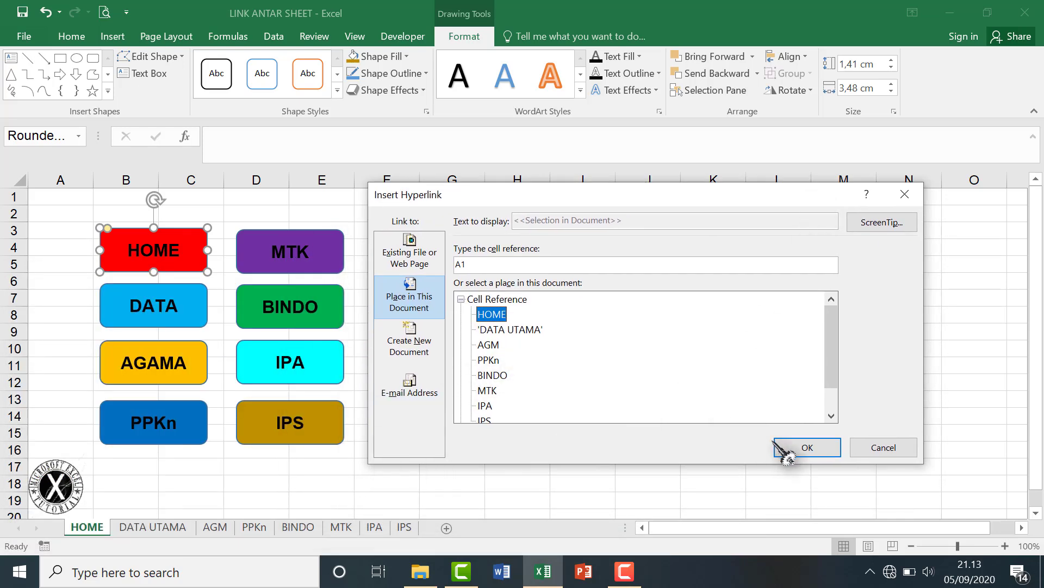
{"action": "left_click", "coordinate": [807, 448]}
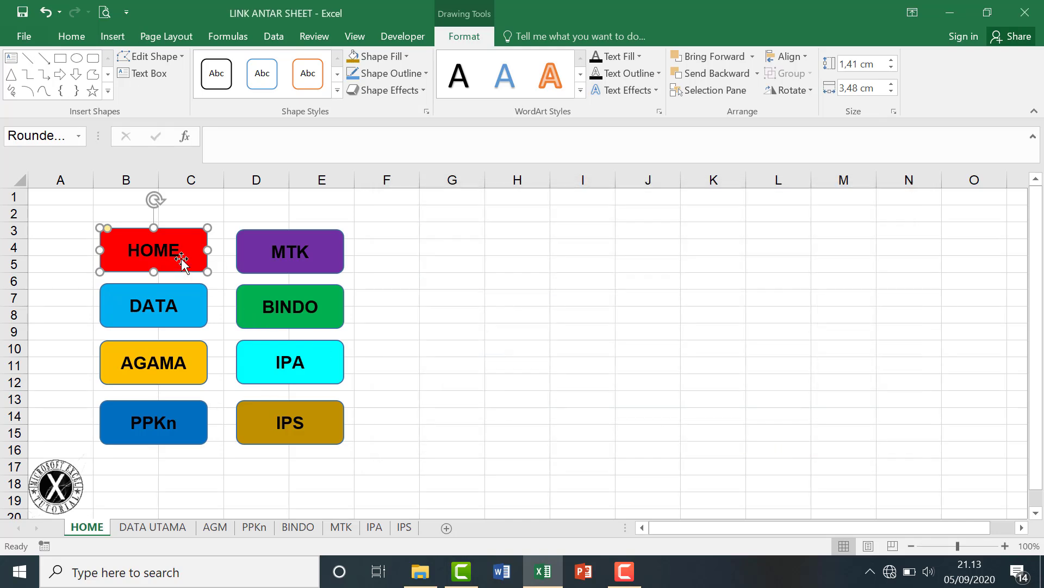
{"action": "key", "text": "Escape"}
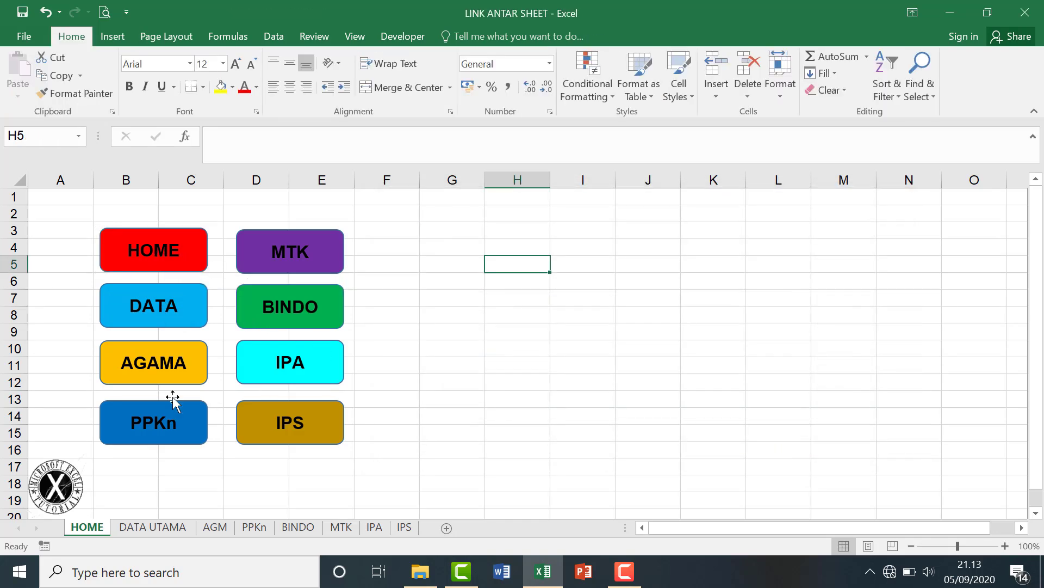
Hyperlink the DATA button to the DATA UTAMA sheet.
{"action": "right_click", "coordinate": [193, 326]}
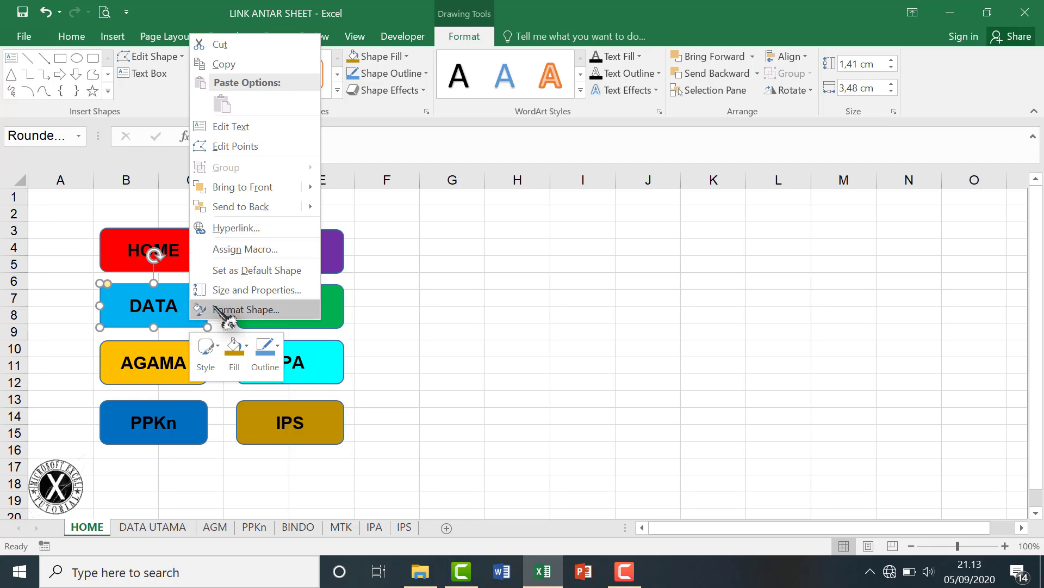
{"action": "left_click", "coordinate": [272, 227]}
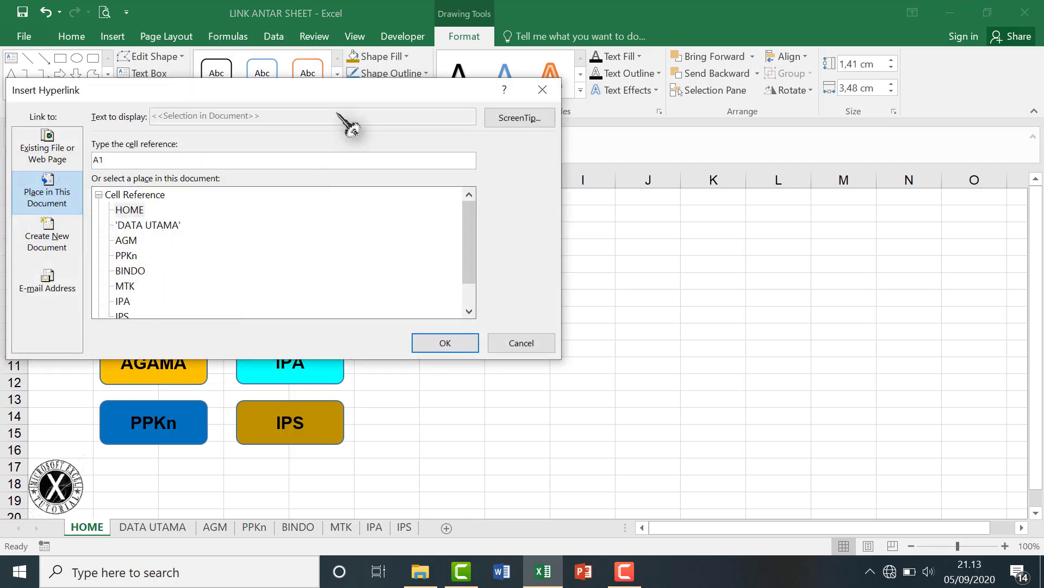
{"action": "left_click_drag", "start_coordinate": [349, 97], "coordinate": [686, 110]}
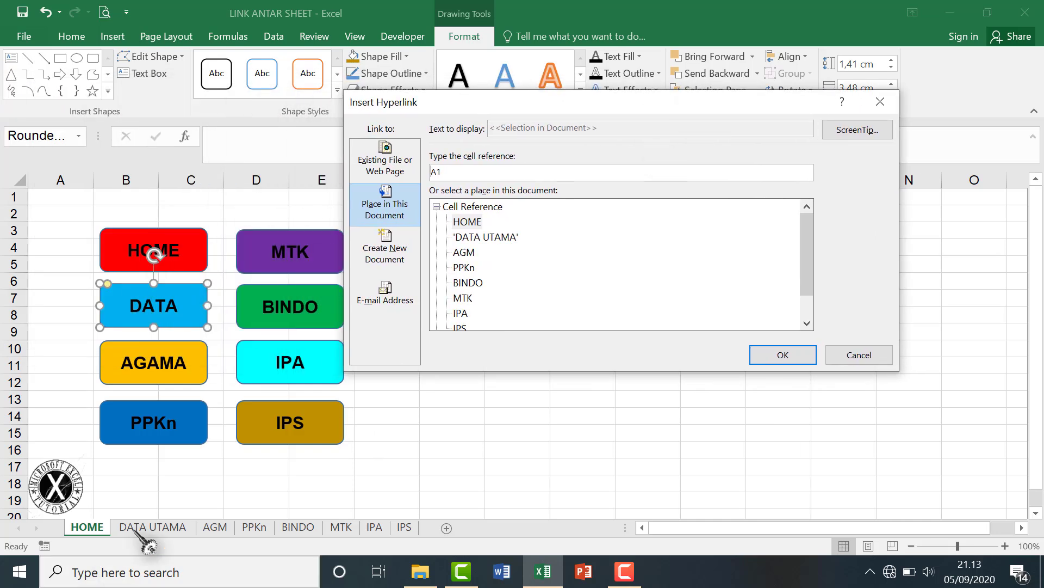
{"action": "left_click", "coordinate": [490, 238]}
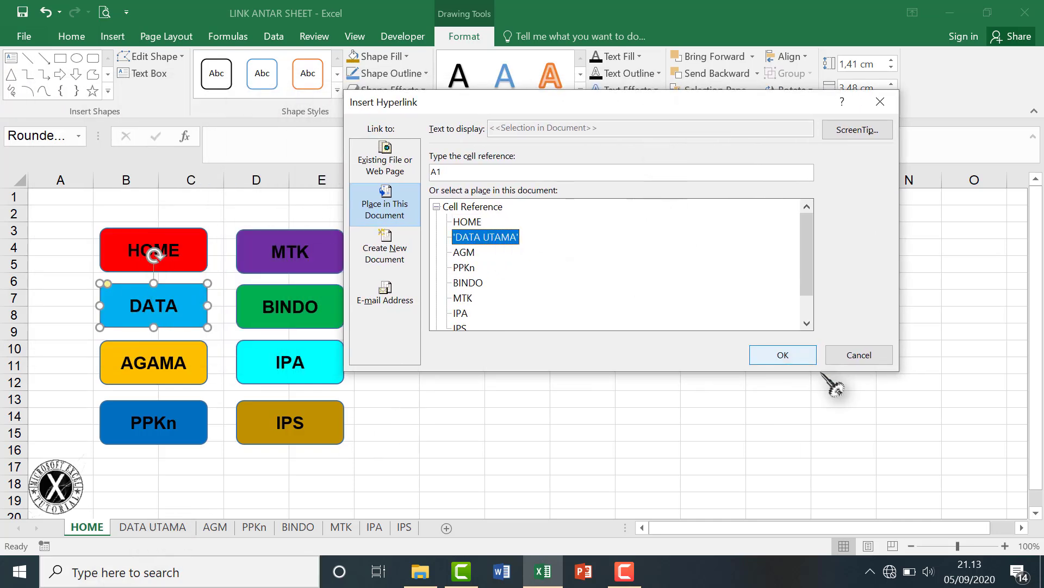
{"action": "left_click", "coordinate": [787, 360]}
Begin adding a hyperlink to the AGAMA button.
{"action": "left_click", "coordinate": [196, 375]}
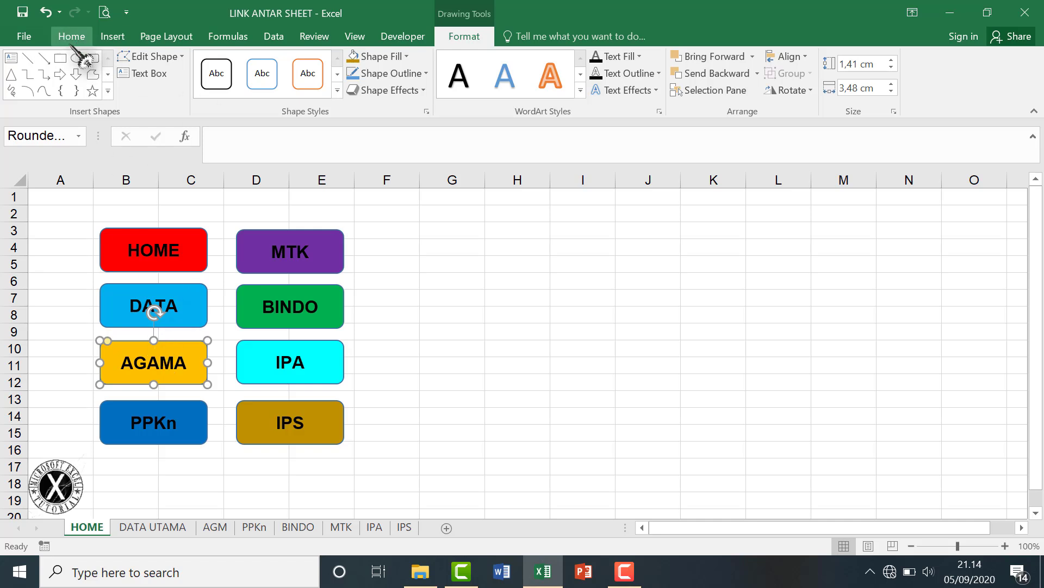
{"action": "left_click", "coordinate": [112, 37]}
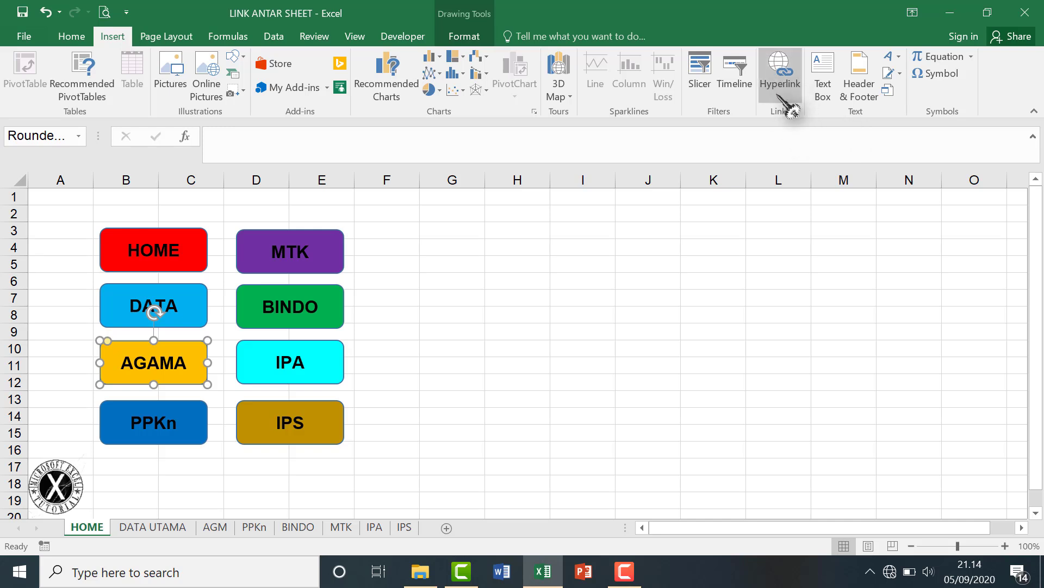
{"action": "right_click", "coordinate": [195, 369]}
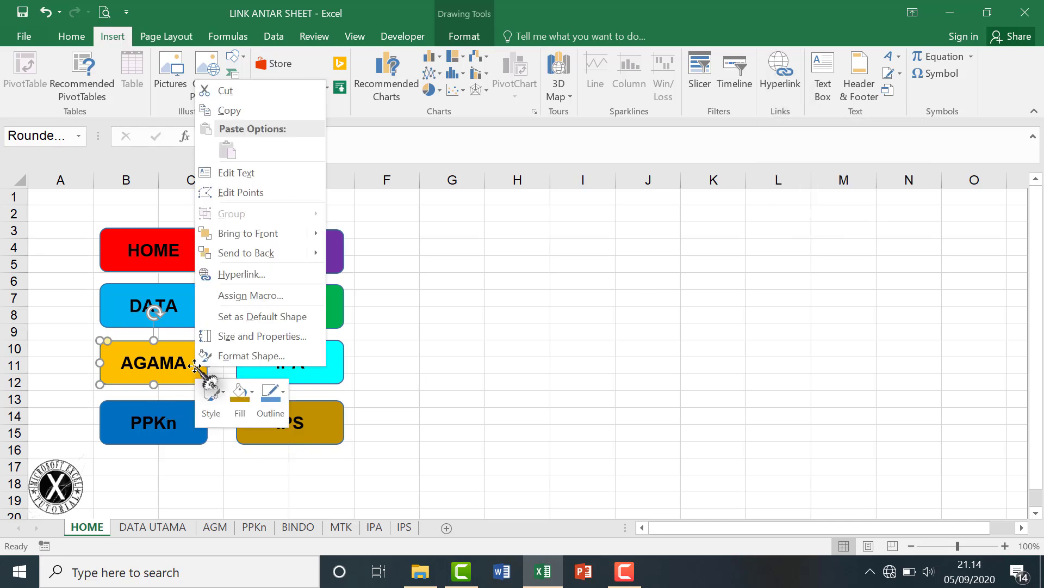
{"action": "left_click", "coordinate": [273, 277]}
{"action": "left_click", "coordinate": [423, 348]}
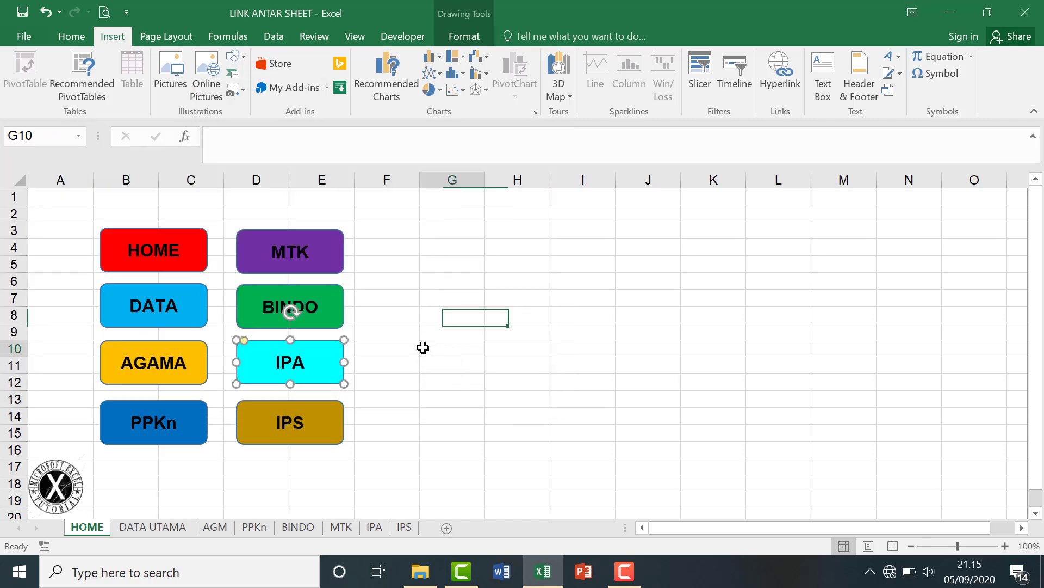
Hyperlink the IPA and IPS buttons to the IPA and IPS sheets.
{"action": "right_click", "coordinate": [330, 374]}
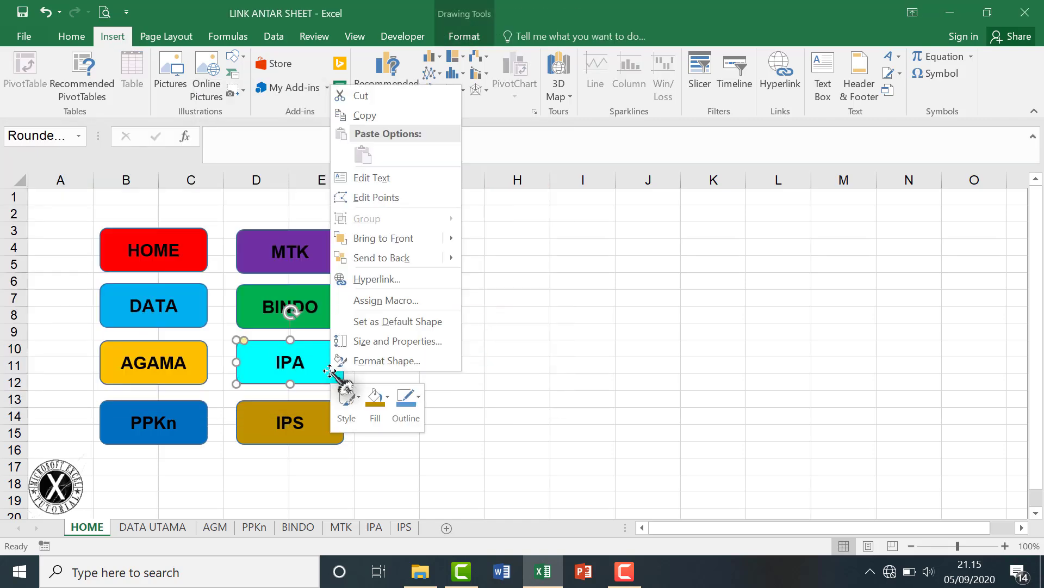
{"action": "left_click", "coordinate": [384, 279]}
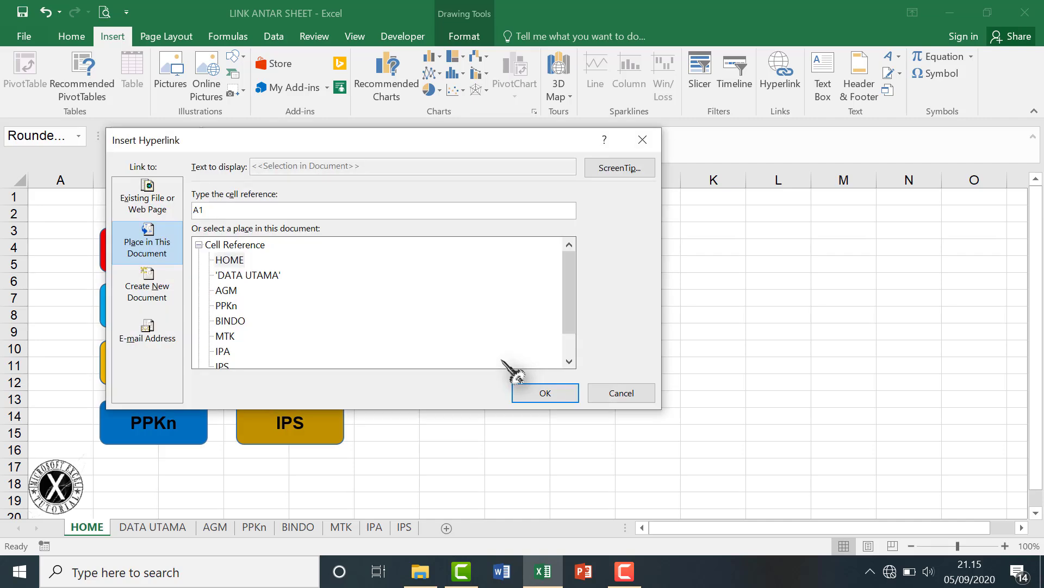
{"action": "left_click_drag", "start_coordinate": [471, 141], "coordinate": [699, 145]}
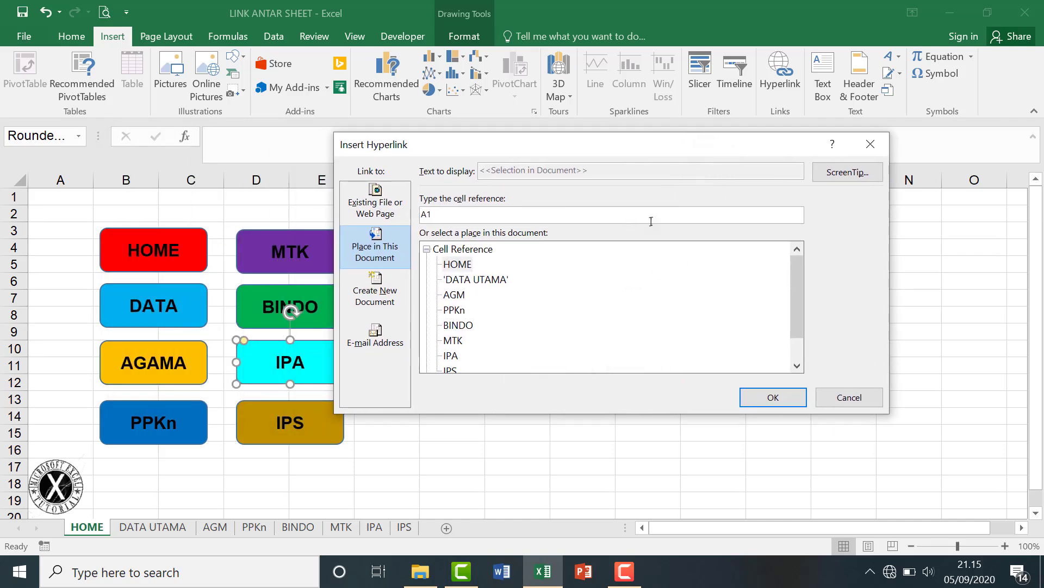
{"action": "left_click_drag", "start_coordinate": [809, 311], "coordinate": [816, 345]}
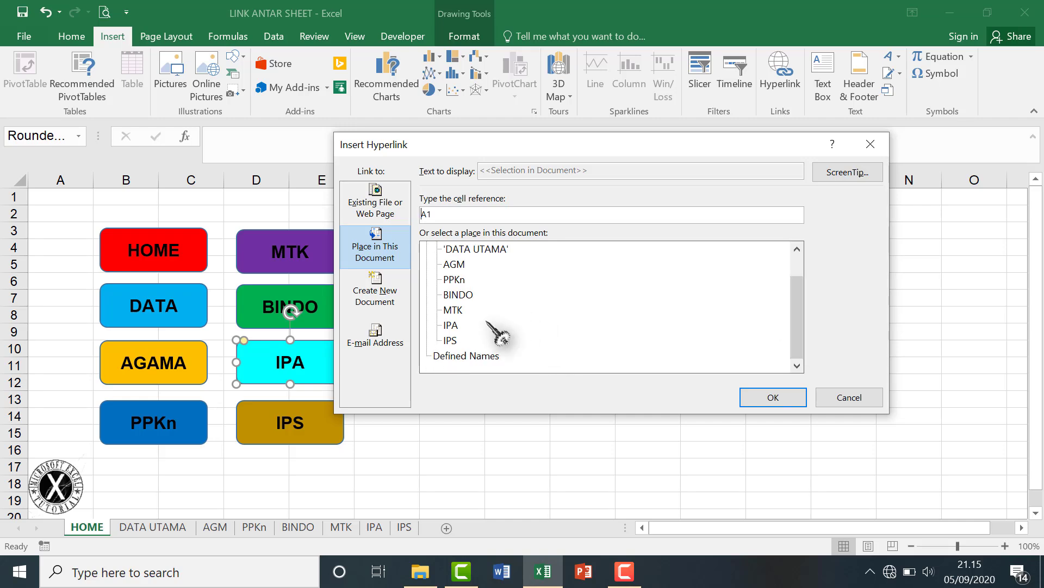
{"action": "left_click", "coordinate": [454, 325]}
{"action": "left_click", "coordinate": [765, 400]}
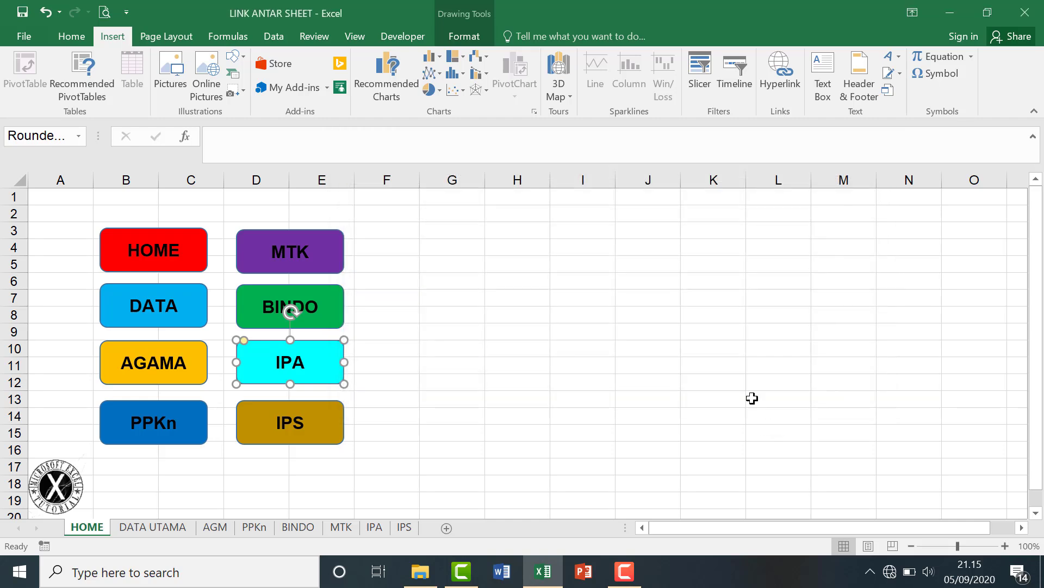
{"action": "right_click", "coordinate": [332, 441]}
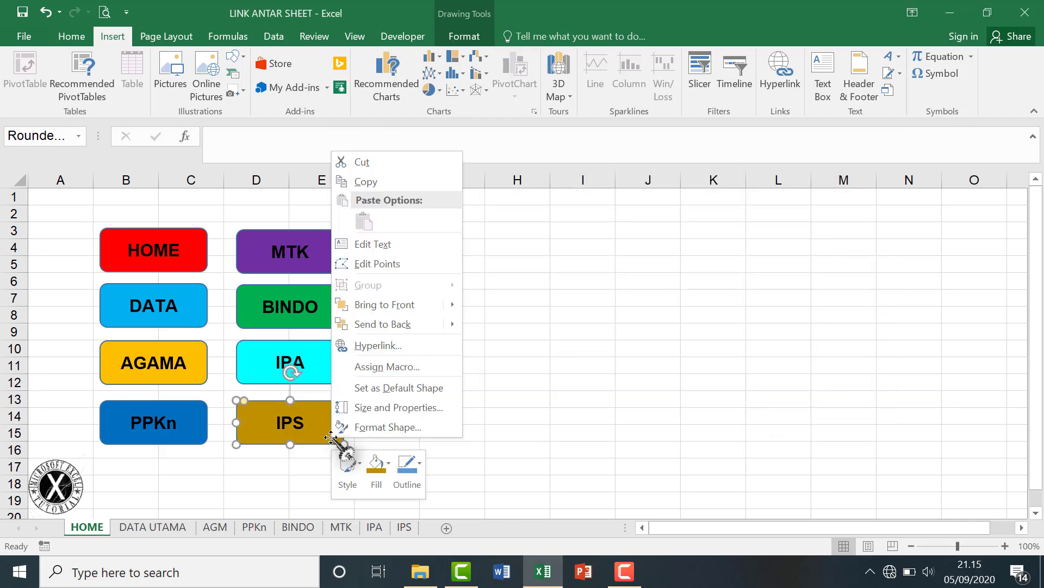
{"action": "left_click", "coordinate": [379, 346]}
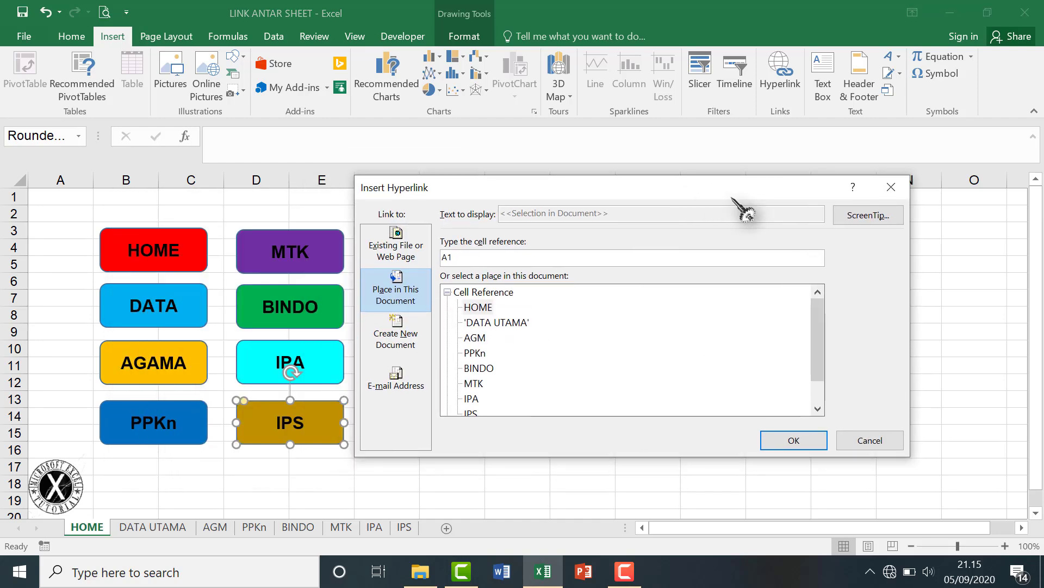
{"action": "left_click", "coordinate": [471, 412]}
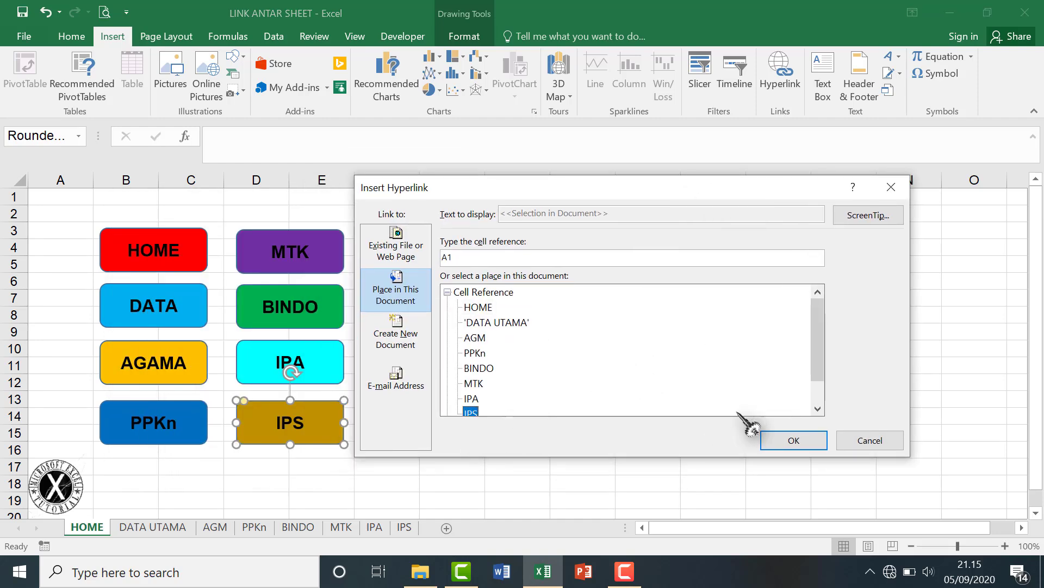
{"action": "left_click", "coordinate": [785, 444]}
Copy the HOME button and paste it beside the recap table on DATA UTAMA.
{"action": "right_click", "coordinate": [198, 231]}
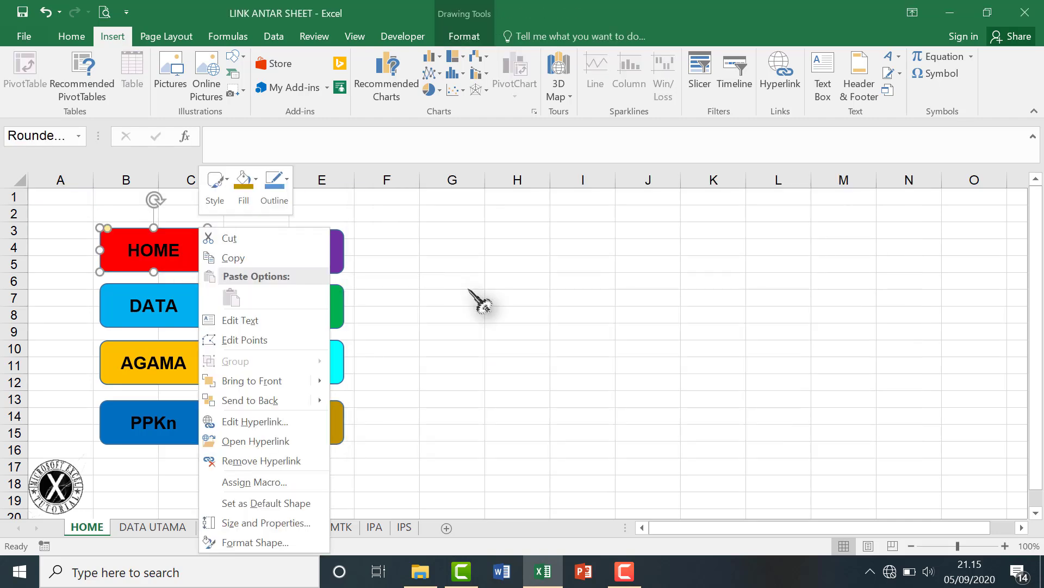
{"action": "left_click", "coordinate": [476, 292]}
{"action": "key", "text": "ctrl+c"}
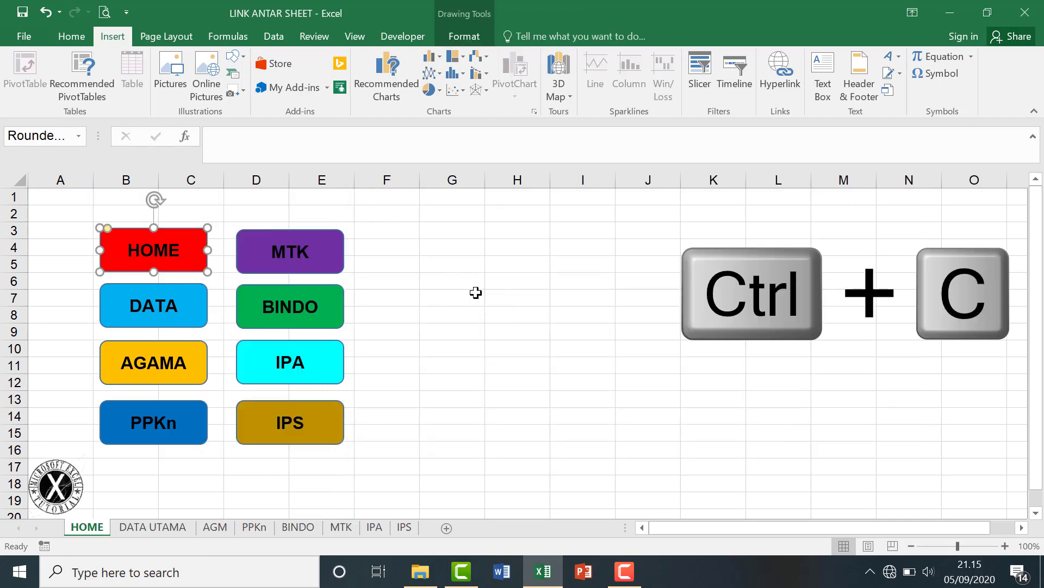
{"action": "left_click", "coordinate": [153, 527]}
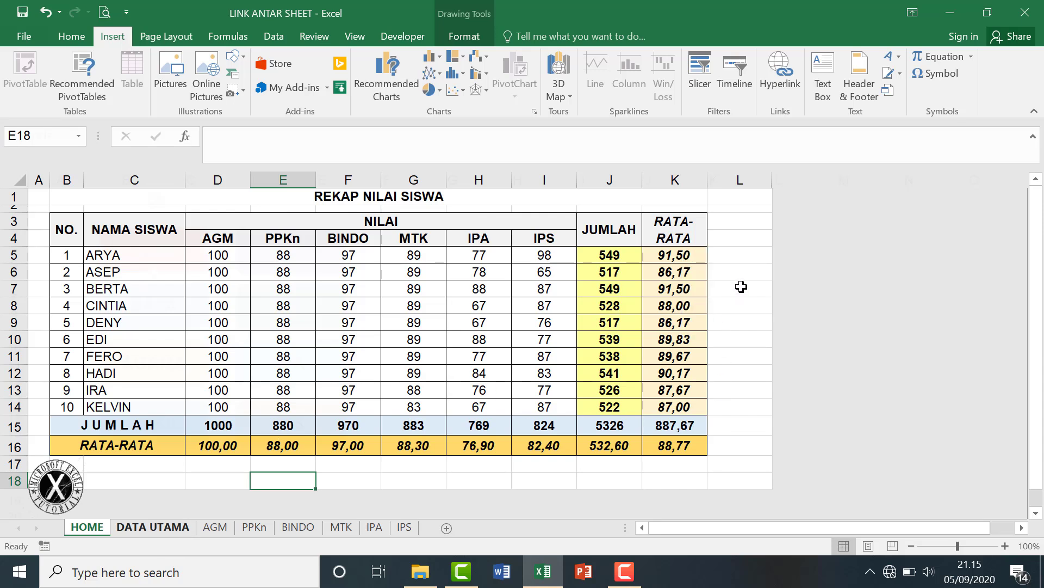
{"action": "left_click", "coordinate": [741, 286]}
{"action": "key", "text": "ctrl+v"}
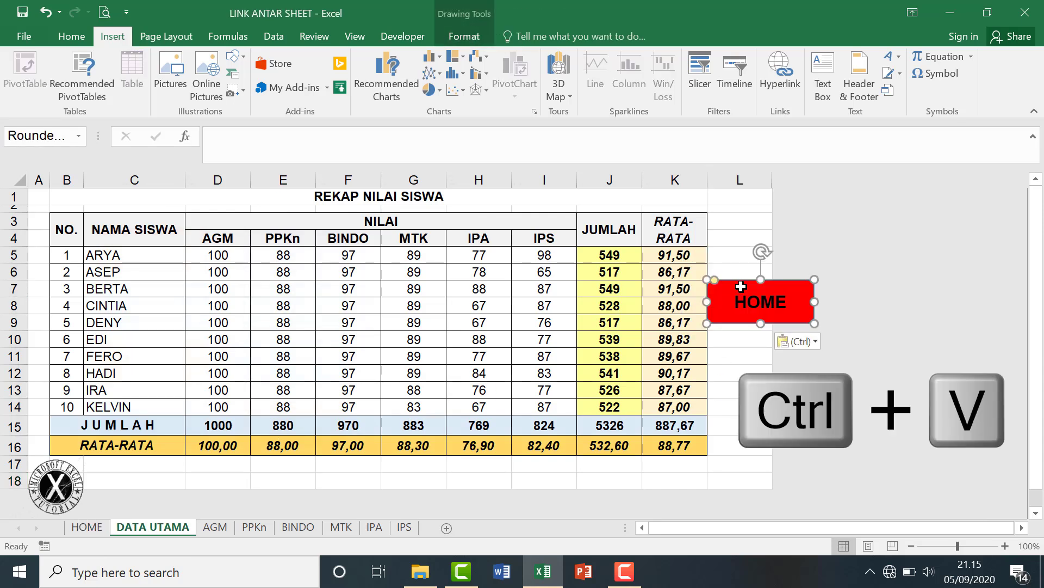
Insert two columns before column L, narrow the button, and clear fills from L–M.
{"action": "left_click", "coordinate": [756, 176]}
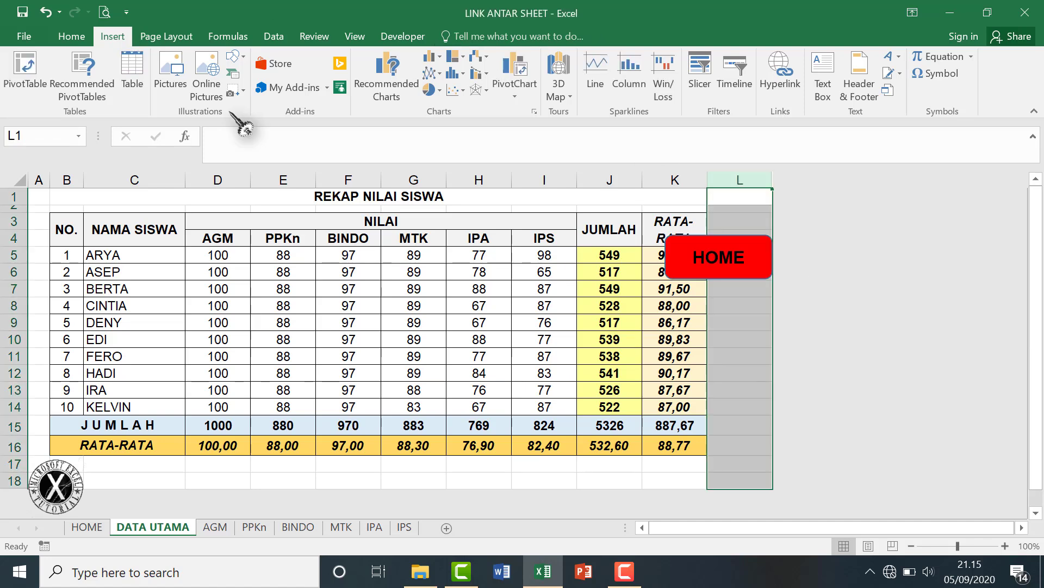
{"action": "left_click", "coordinate": [71, 35]}
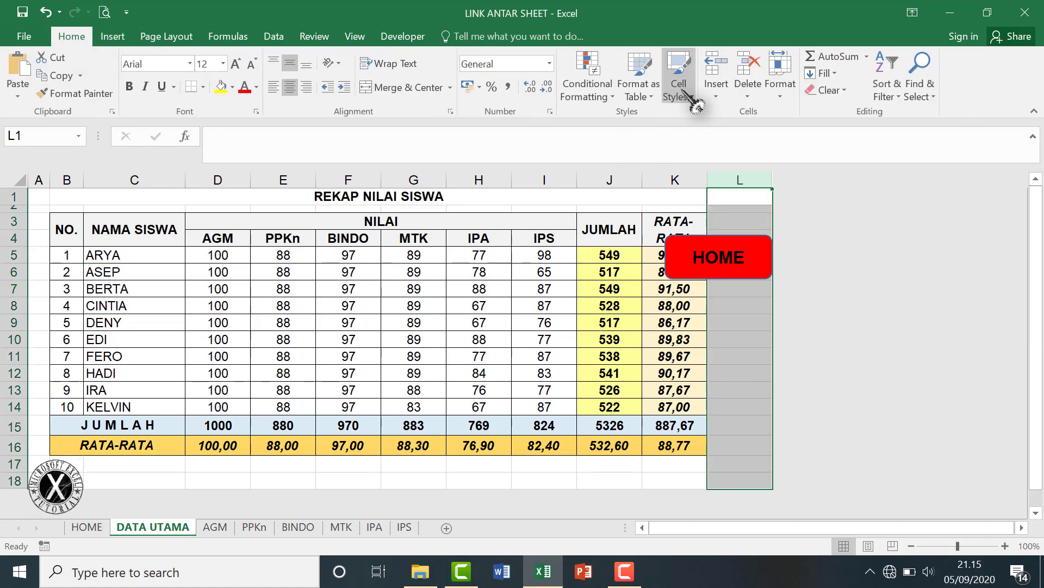
{"action": "left_click", "coordinate": [716, 65]}
{"action": "left_click", "coordinate": [716, 64]}
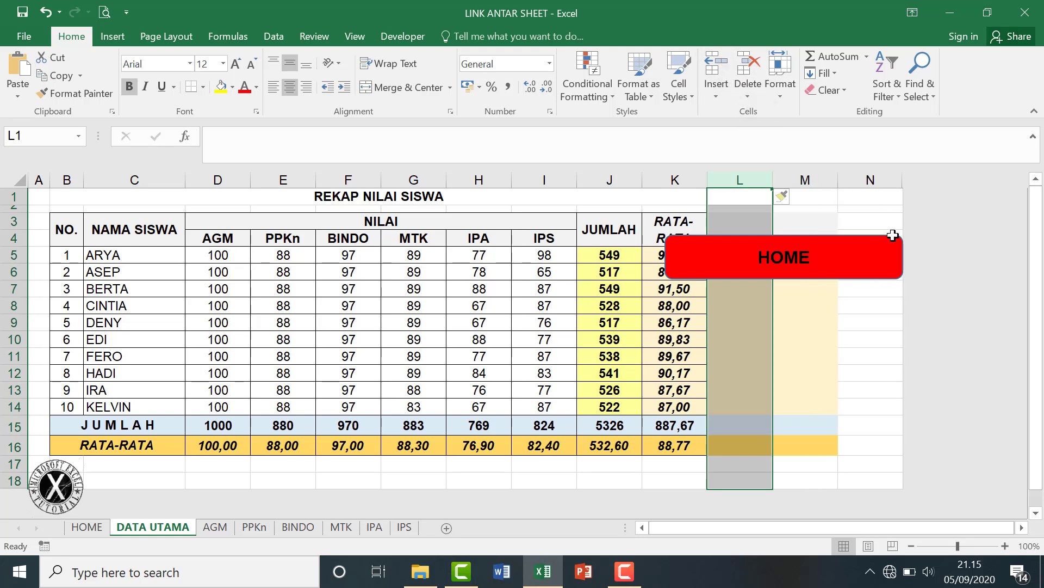
{"action": "left_click", "coordinate": [892, 276]}
{"action": "left_click_drag", "start_coordinate": [903, 258], "coordinate": [651, 222]}
{"action": "left_click_drag", "start_coordinate": [748, 200], "coordinate": [874, 473]}
{"action": "left_click", "coordinate": [888, 358]}
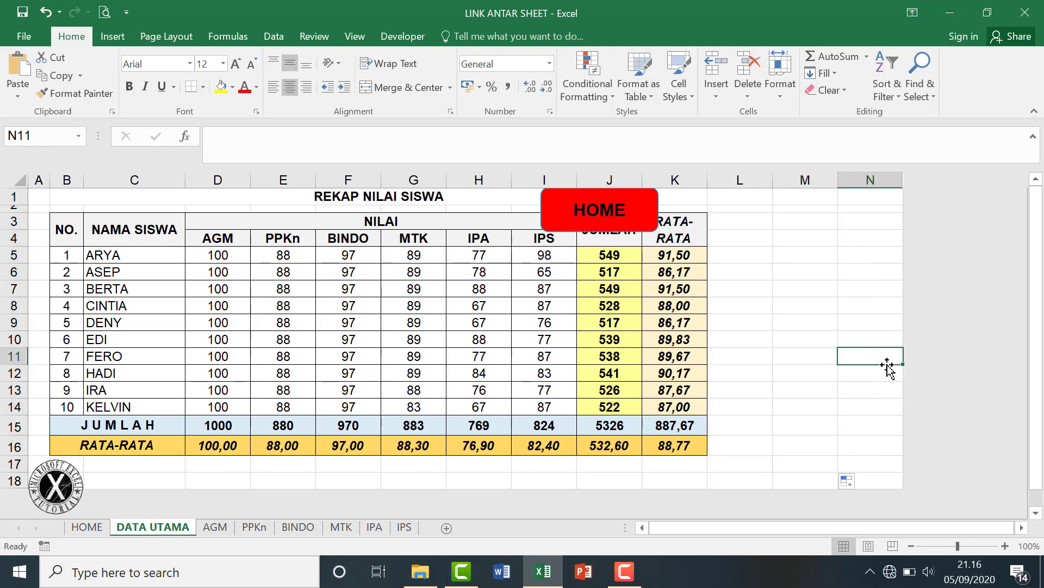
Move the red HOME button into columns L–M next to the table.
{"action": "left_click", "coordinate": [650, 218]}
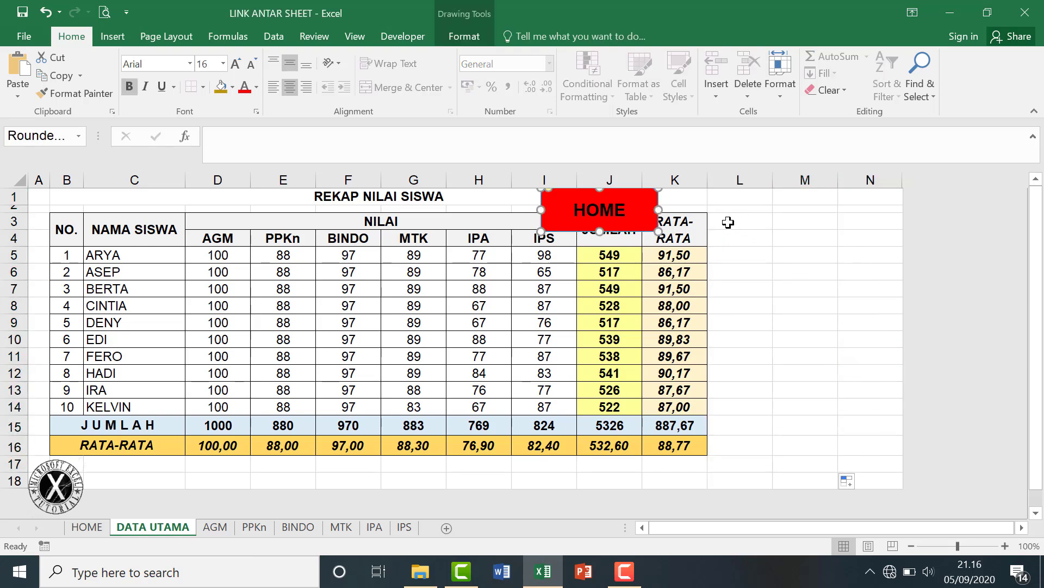
{"action": "left_click_drag", "start_coordinate": [716, 235], "coordinate": [798, 242]}
{"action": "left_click", "coordinate": [827, 331]}
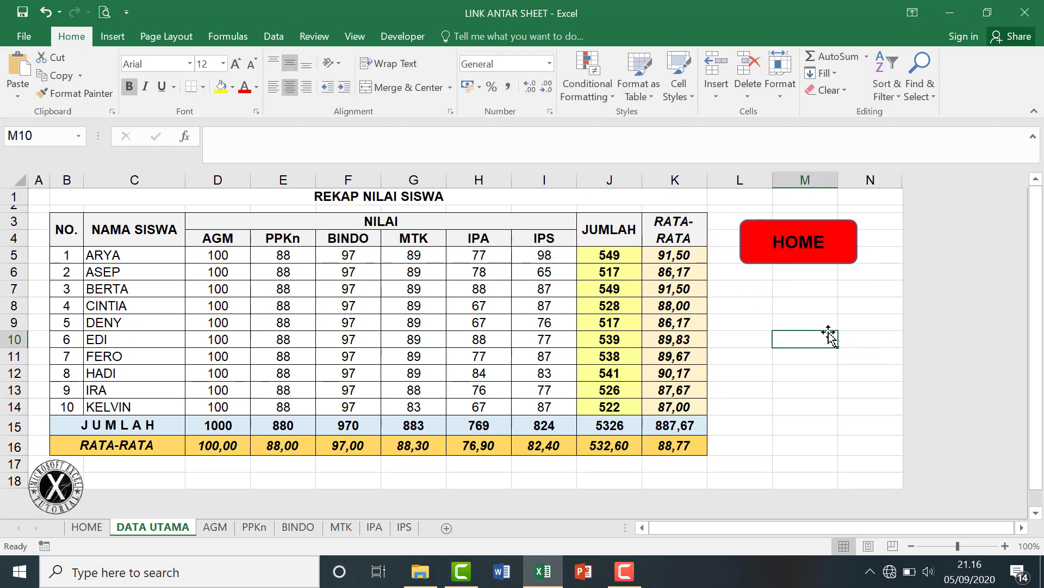
{"action": "right_click", "coordinate": [828, 333]}
{"action": "key", "text": "Escape"}
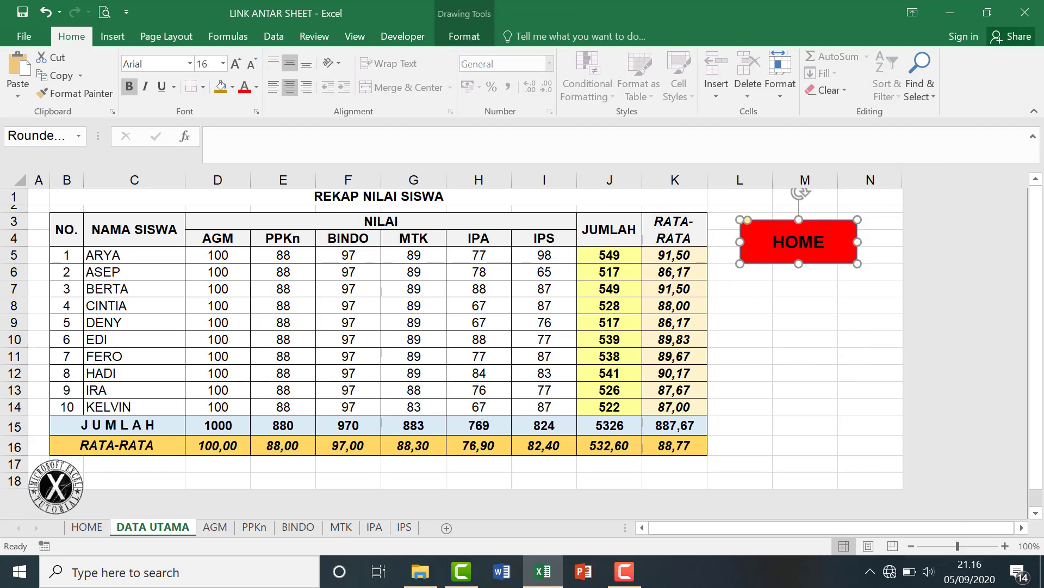
Unprotect the AGM sheet with its password, paste a HOME button onto it, and return to HOME.
{"action": "left_click", "coordinate": [224, 530]}
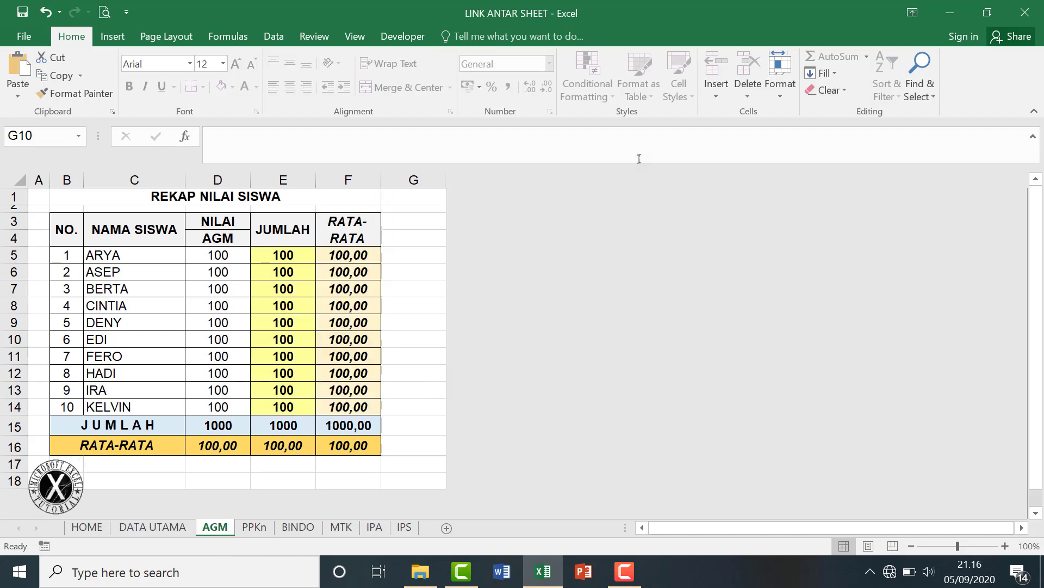
{"action": "left_click", "coordinate": [780, 82]}
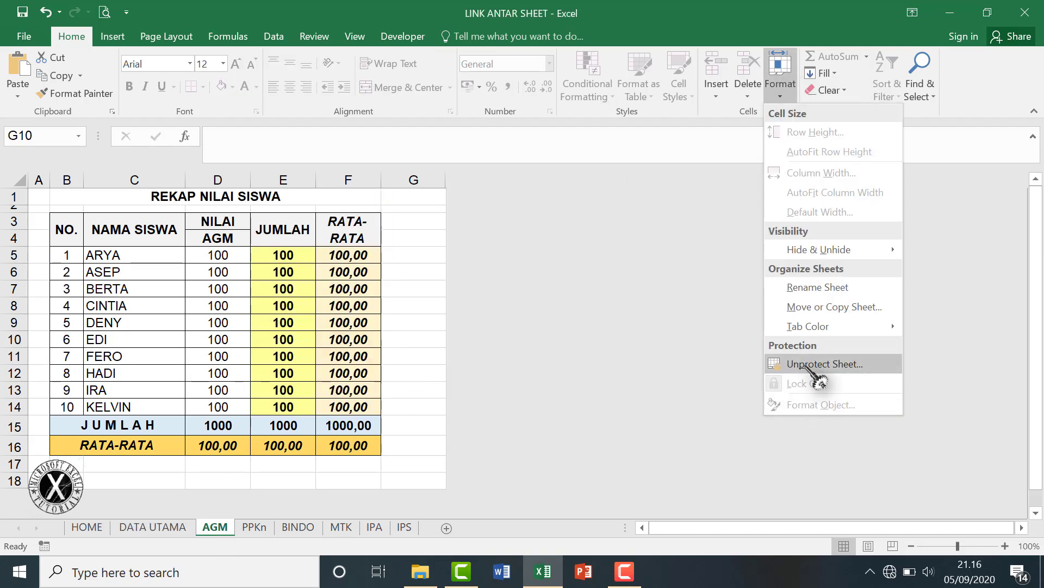
{"action": "left_click", "coordinate": [810, 363]}
{"action": "type", "text": "12"}
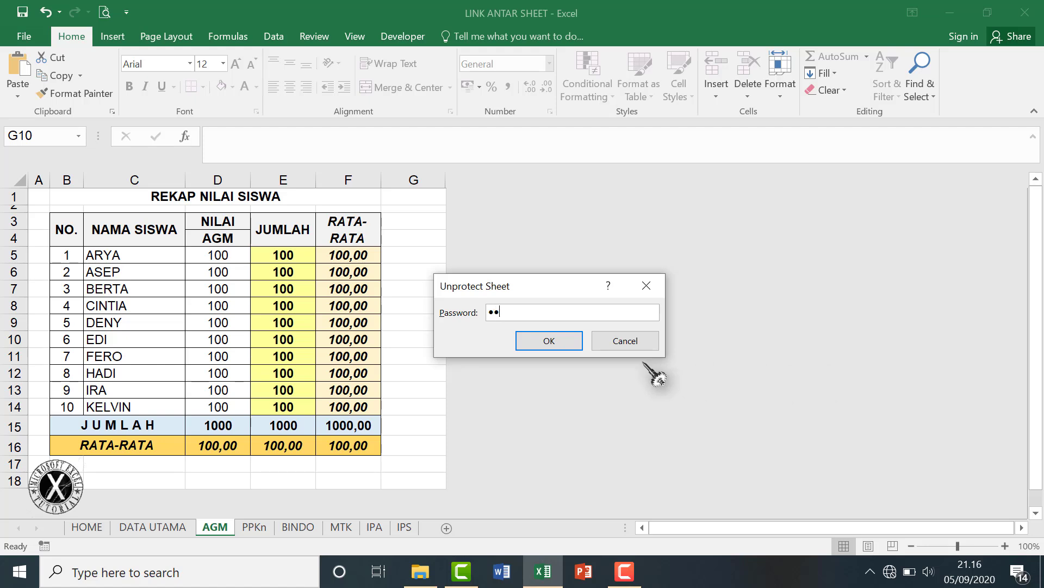
{"action": "left_click", "coordinate": [548, 340]}
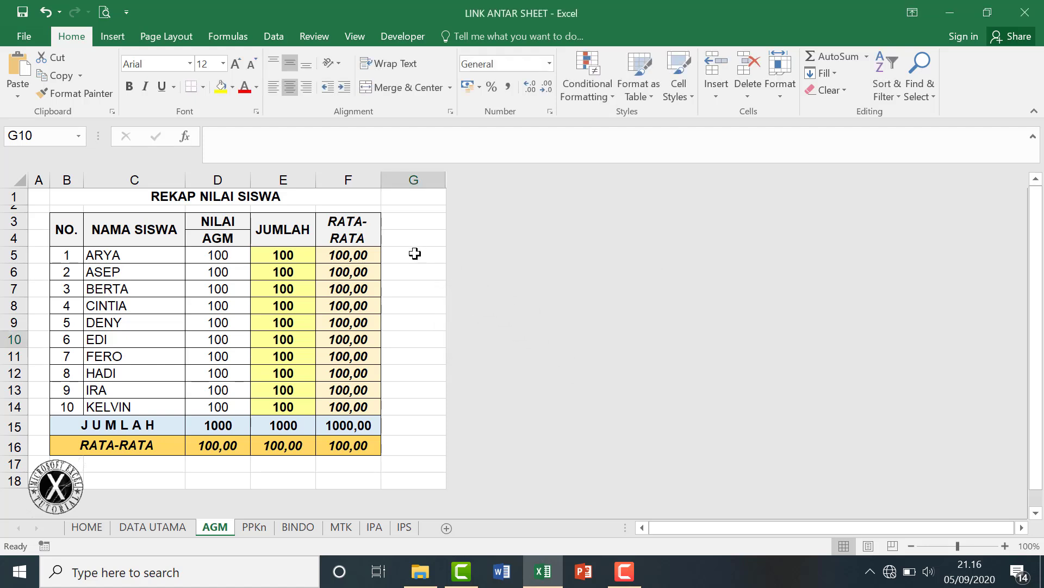
{"action": "key", "text": "ctrl+v"}
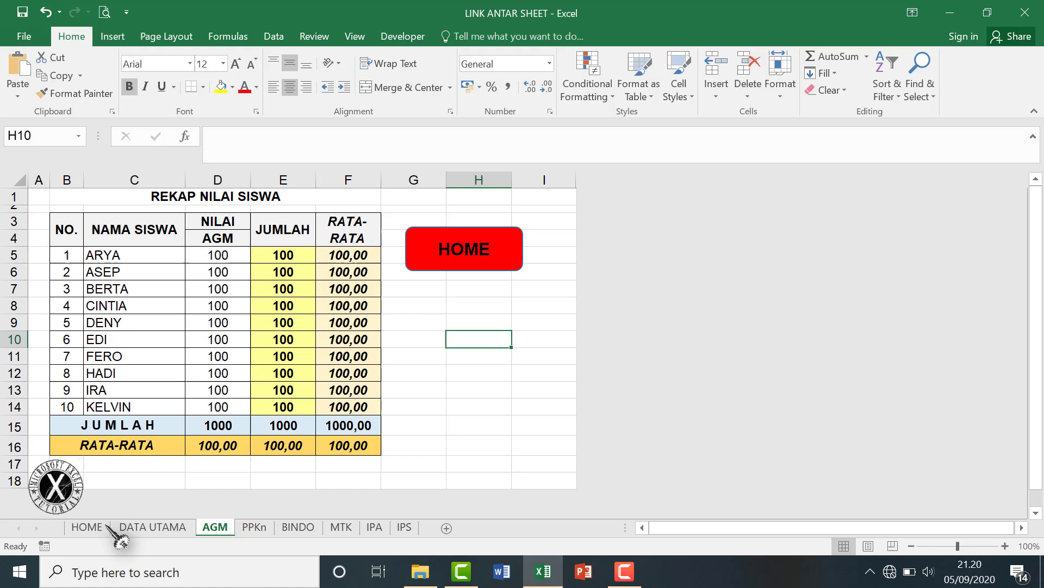
{"action": "mouse_move", "coordinate": [79, 531]}
{"action": "left_mouse_down"}
{"action": "mouse_move", "coordinate": [506, 457]}
{"action": "mouse_move", "coordinate": [455, 410]}
{"action": "mouse_move", "coordinate": [305, 428]}
{"action": "mouse_move", "coordinate": [86, 529]}
{"action": "left_mouse_up"}
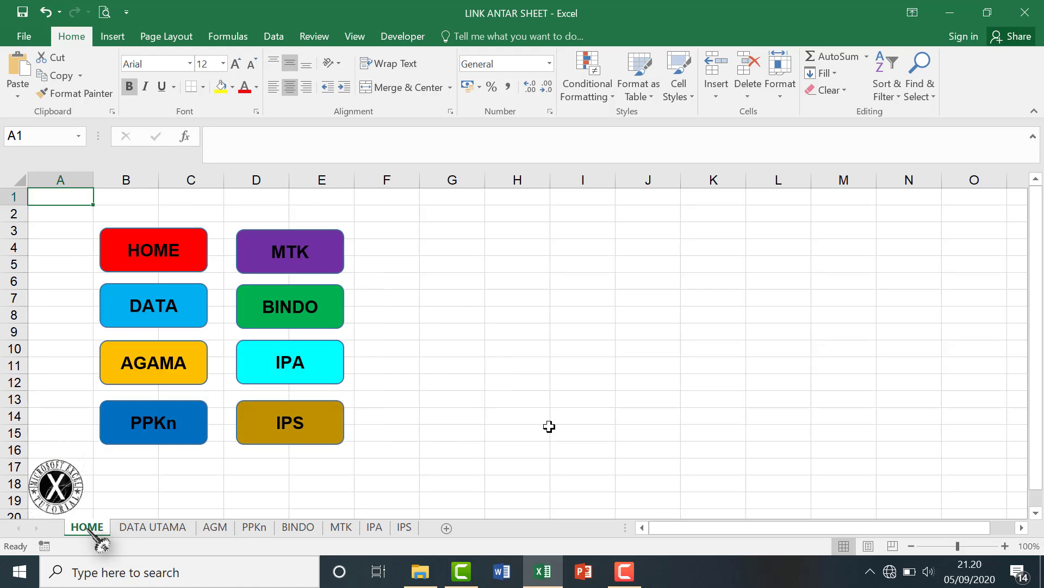
Save the workbook and hide columns H through XFD on the HOME sheet.
{"action": "key", "text": "ctrl+s"}
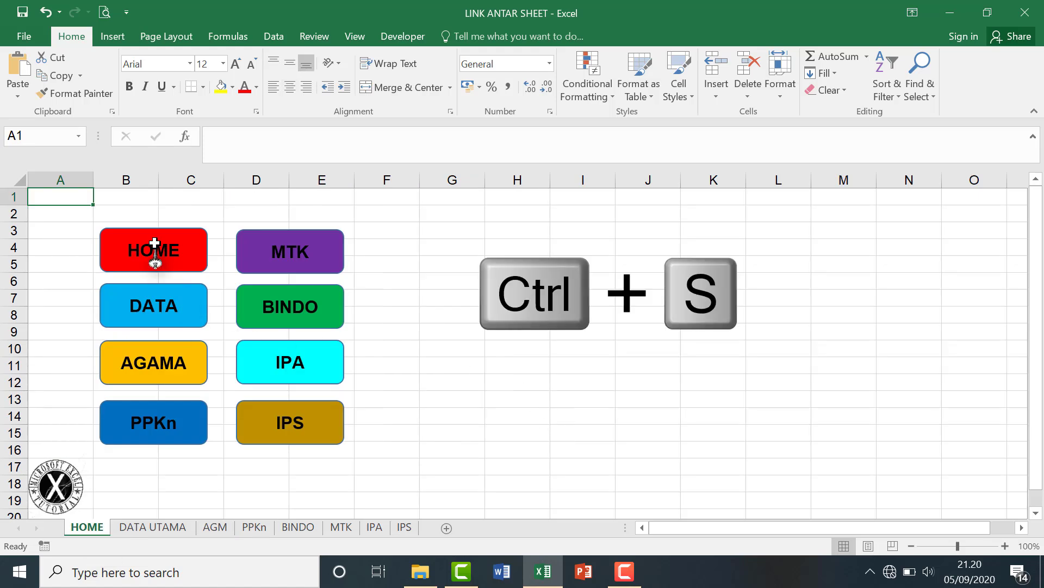
{"action": "left_click", "coordinate": [580, 180]}
{"action": "left_click", "coordinate": [506, 178]}
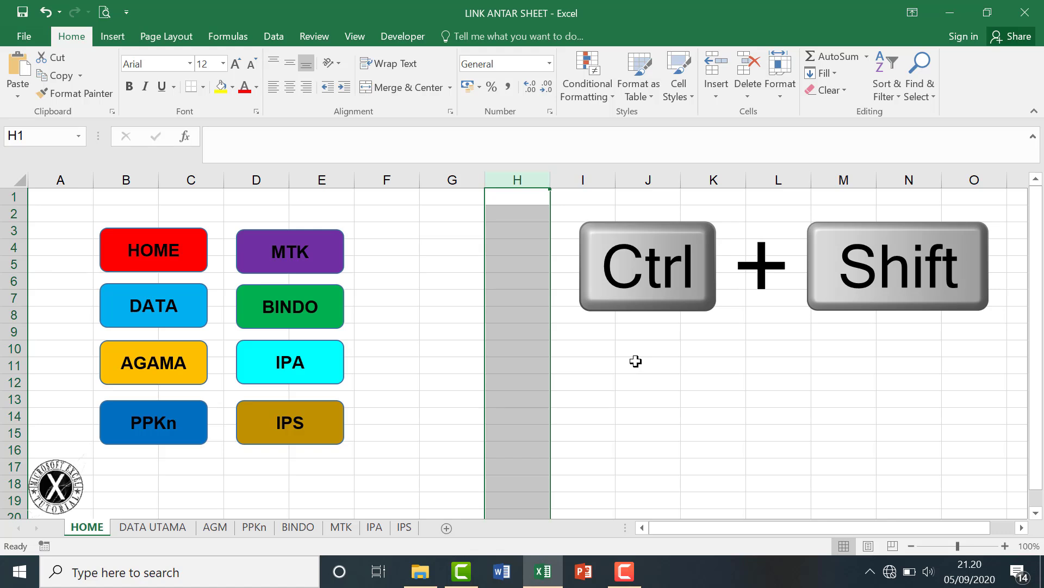
{"action": "key", "text": "ctrl+shift+Right"}
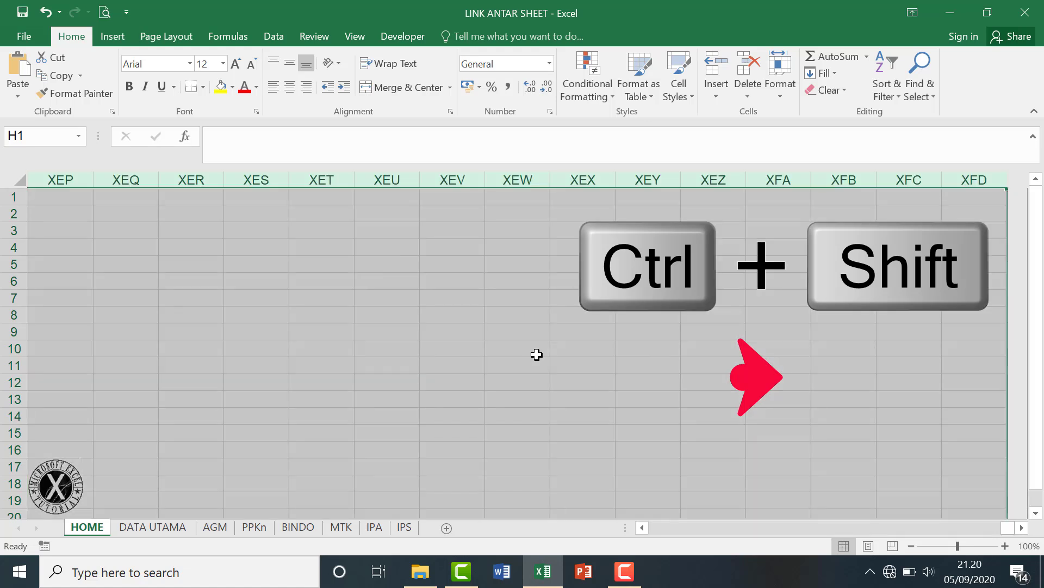
{"action": "right_click", "coordinate": [537, 355]}
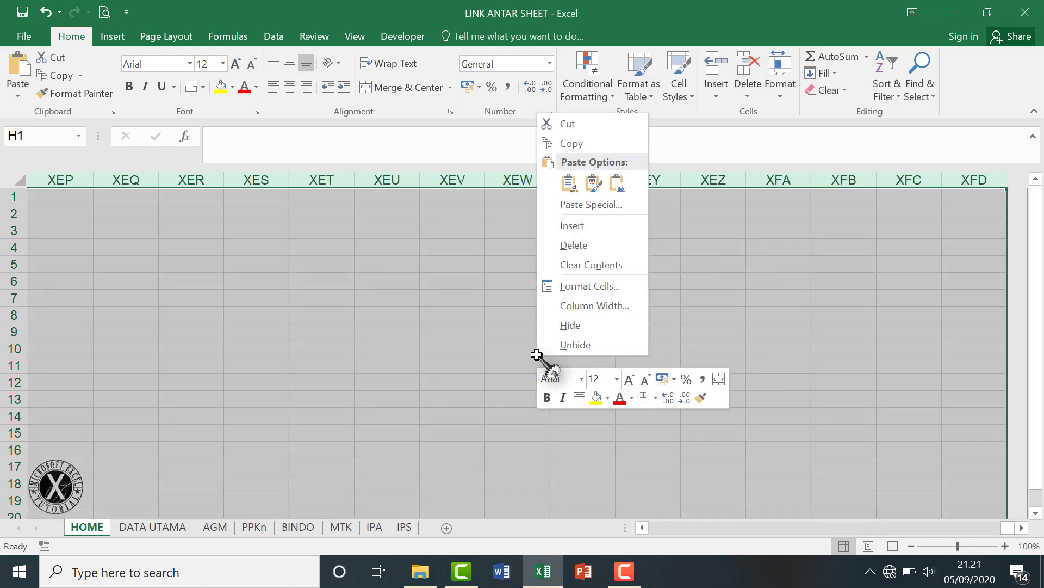
{"action": "left_click", "coordinate": [596, 322]}
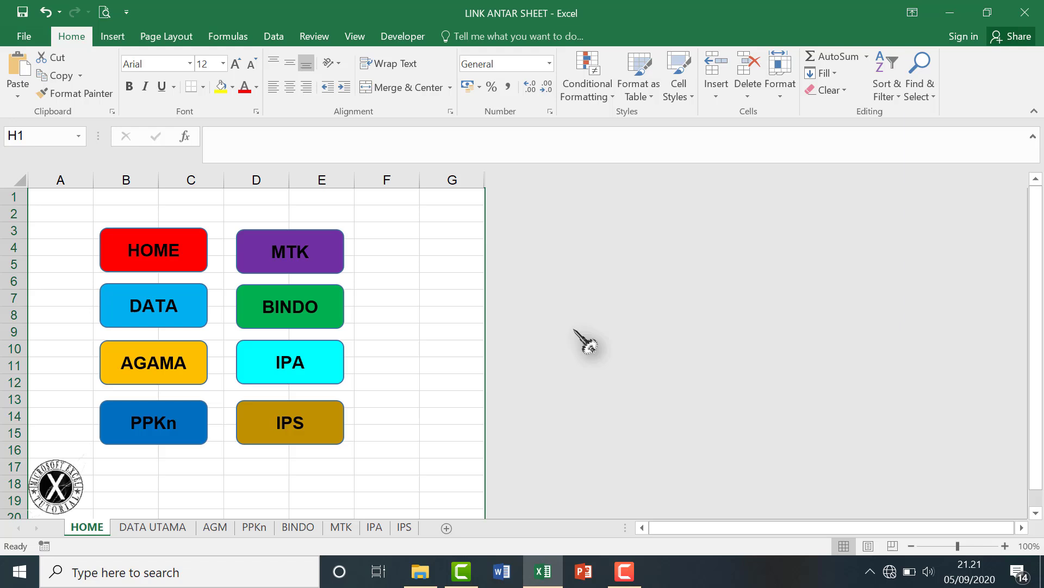
{"action": "left_click", "coordinate": [11, 484]}
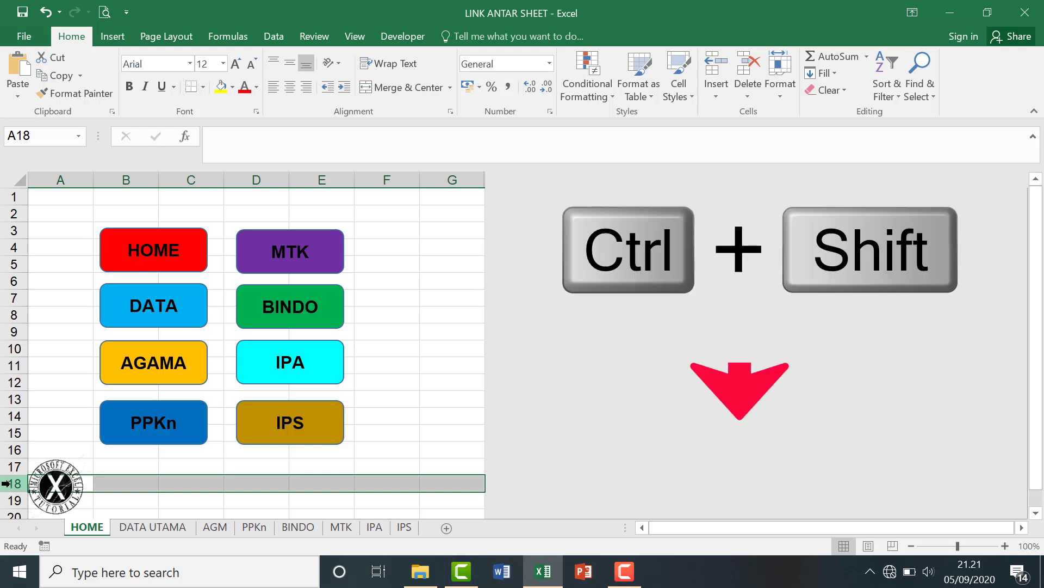
Hide rows 18 to the bottom of the sheet, leaving only A1:G17 visible.
{"action": "key", "text": "ctrl+shift+Down"}
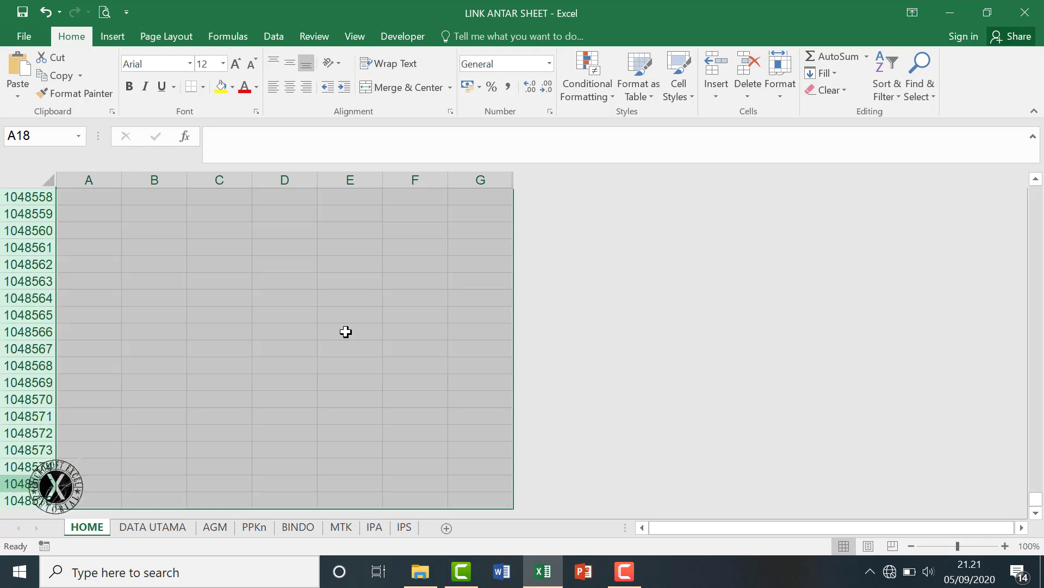
{"action": "right_click", "coordinate": [346, 331]}
{"action": "left_click", "coordinate": [373, 305]}
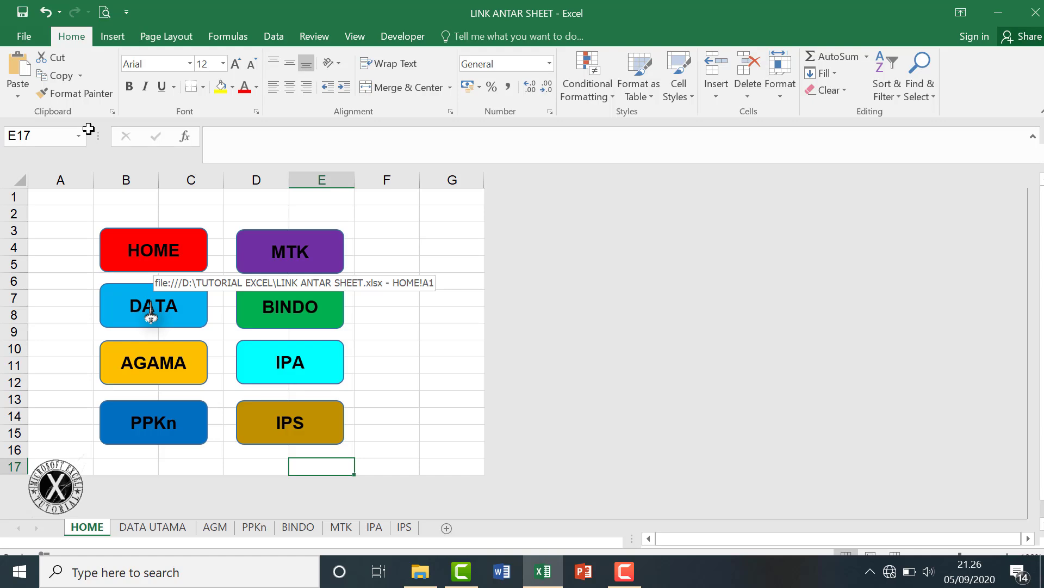
{"action": "left_click", "coordinate": [151, 309]}
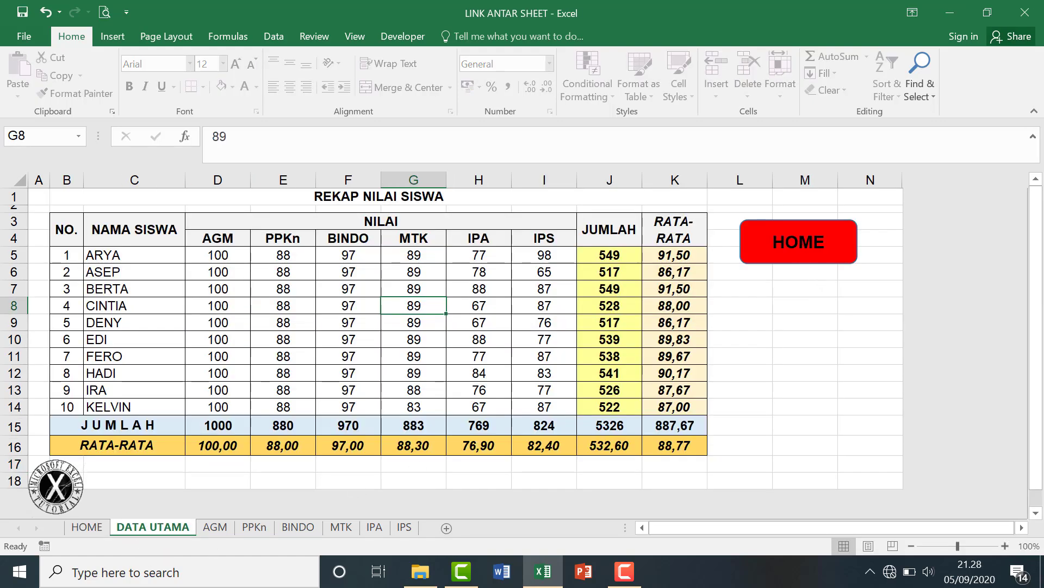
{"action": "left_click", "coordinate": [799, 241]}
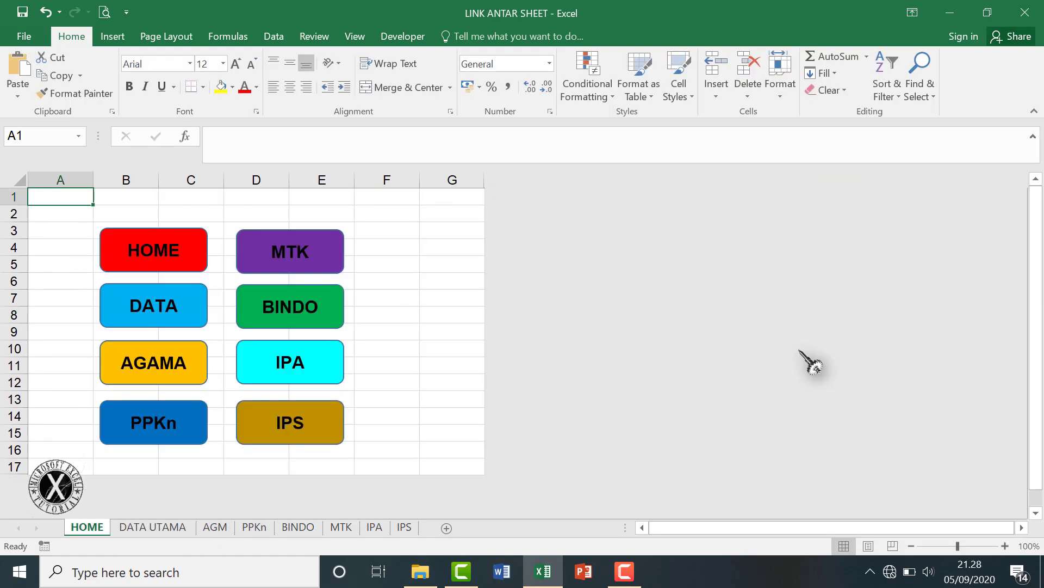
{"action": "left_click", "coordinate": [159, 422]}
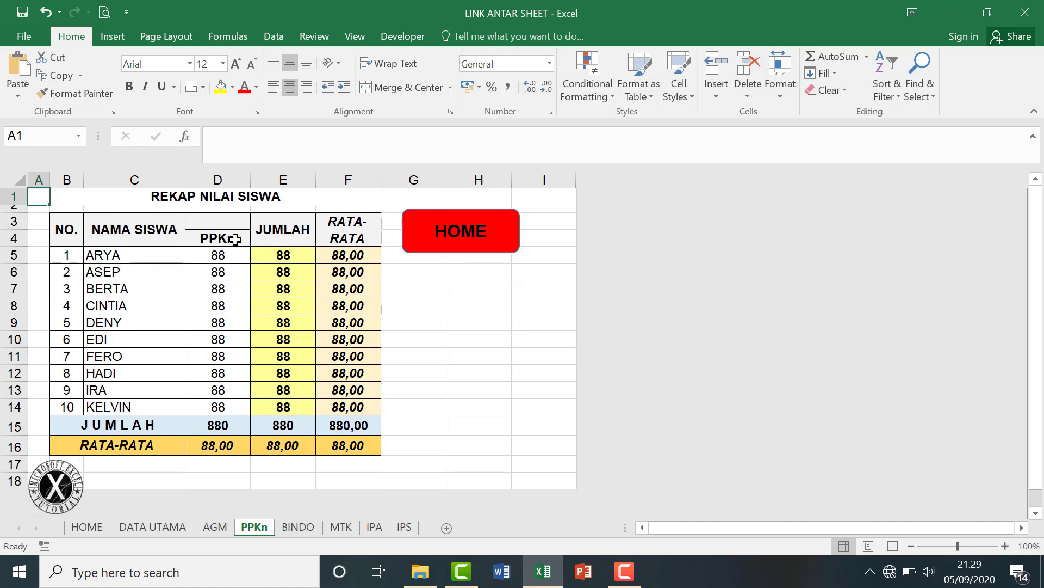
{"action": "left_click", "coordinate": [461, 238]}
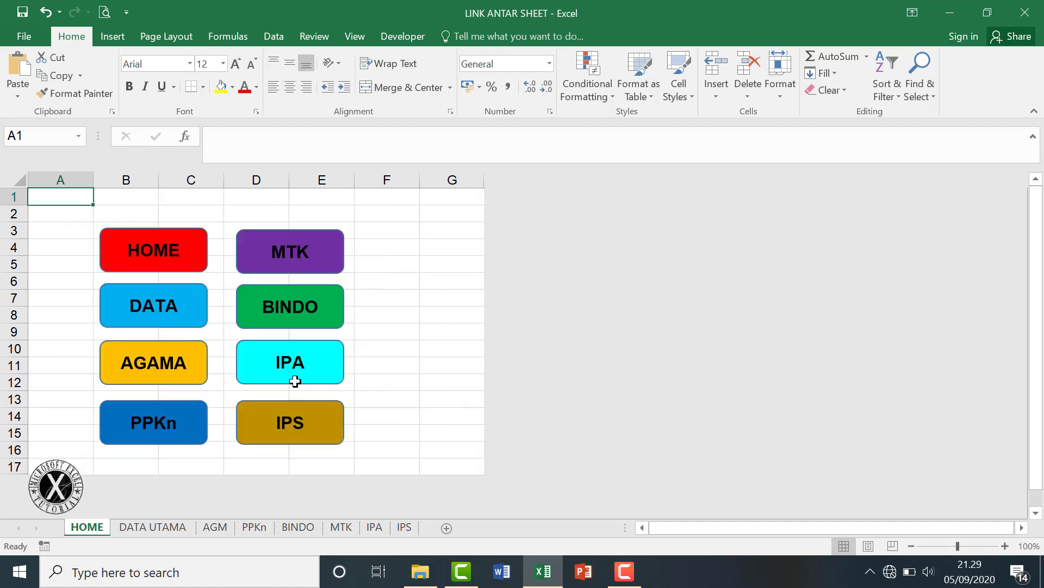
{"action": "left_click", "coordinate": [288, 361]}
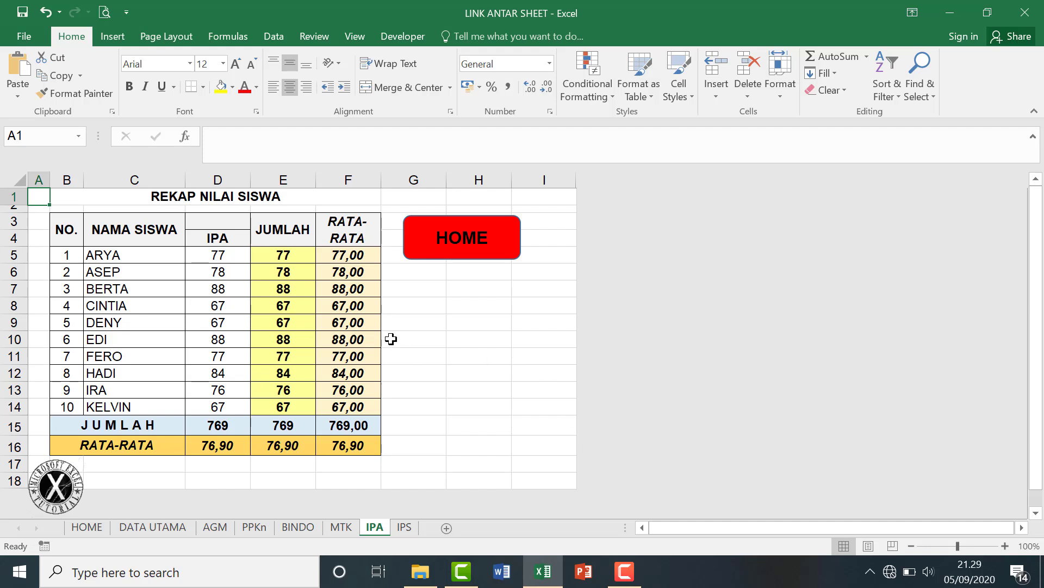
{"action": "left_click", "coordinate": [463, 248]}
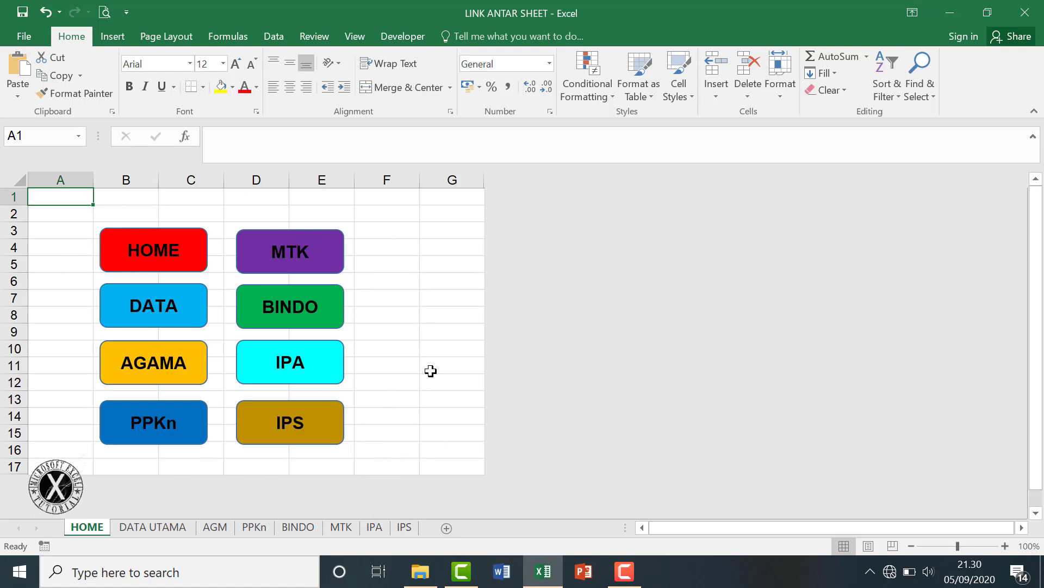
{"action": "left_click", "coordinate": [320, 422]}
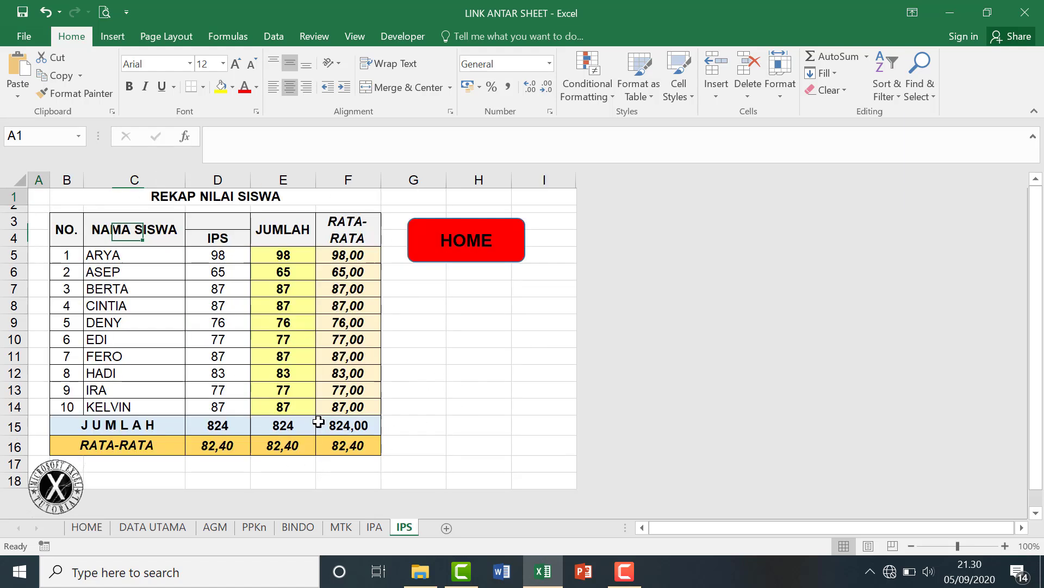
{"action": "left_click", "coordinate": [475, 238]}
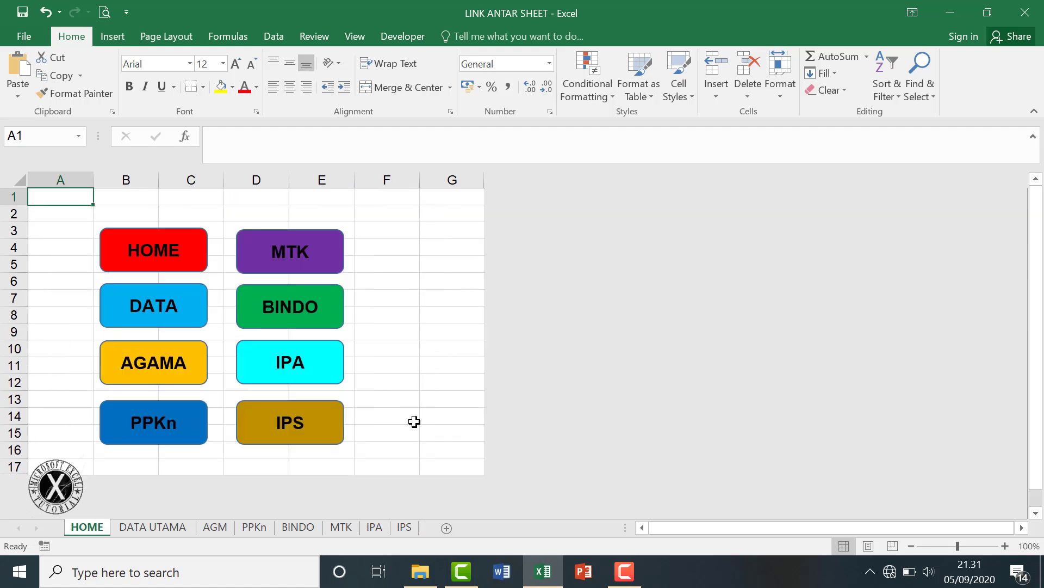